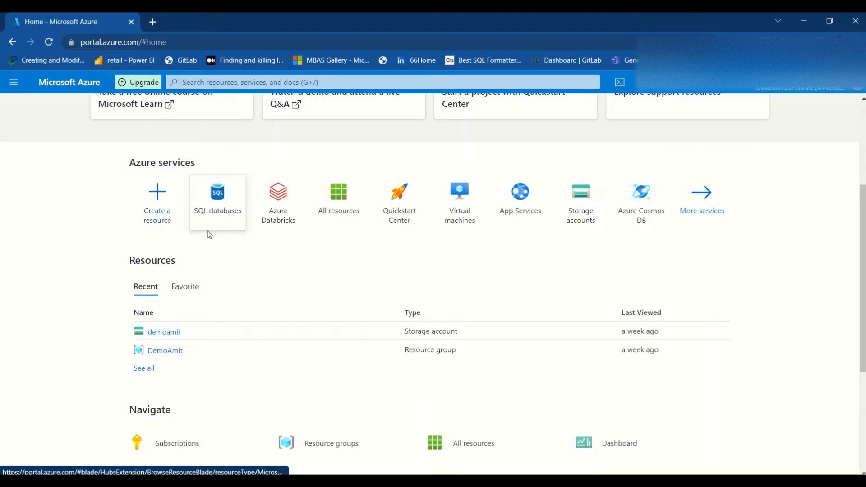
Start creating a new SQL database from the SQL databases list.
click(221, 215)
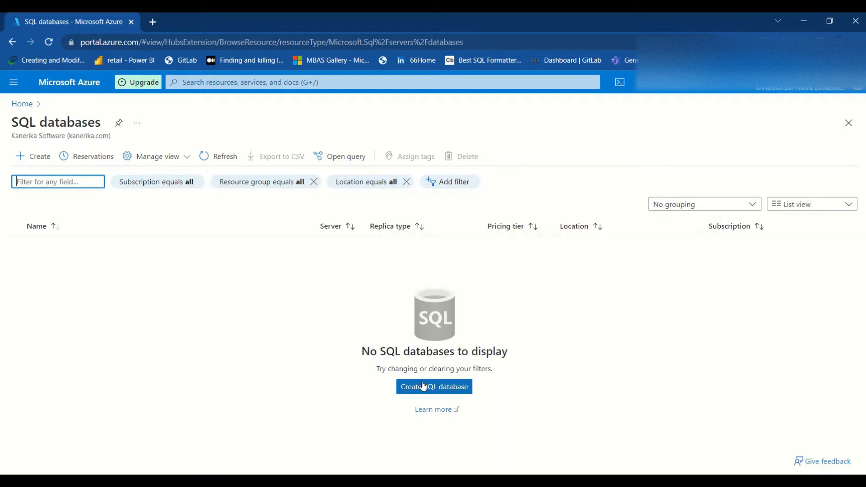
click(423, 388)
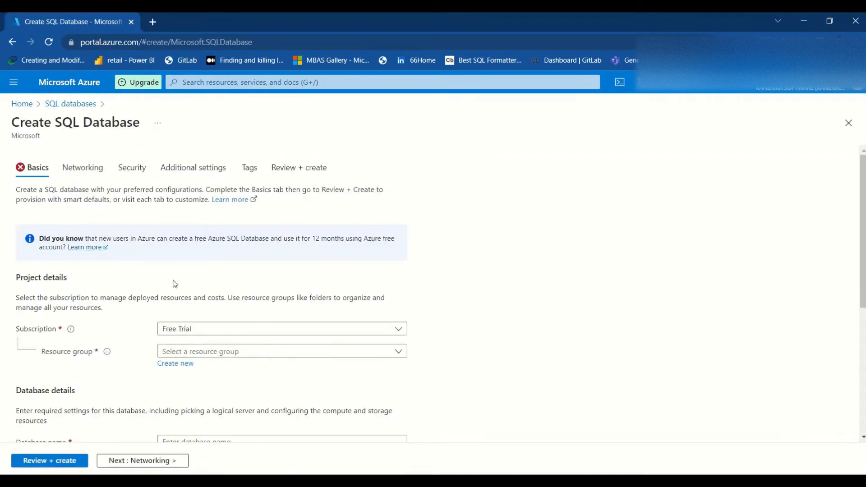
scroll(172, 283, down, 1)
Select the DemoAmit resource group and name the database 'demo'.
click(176, 298)
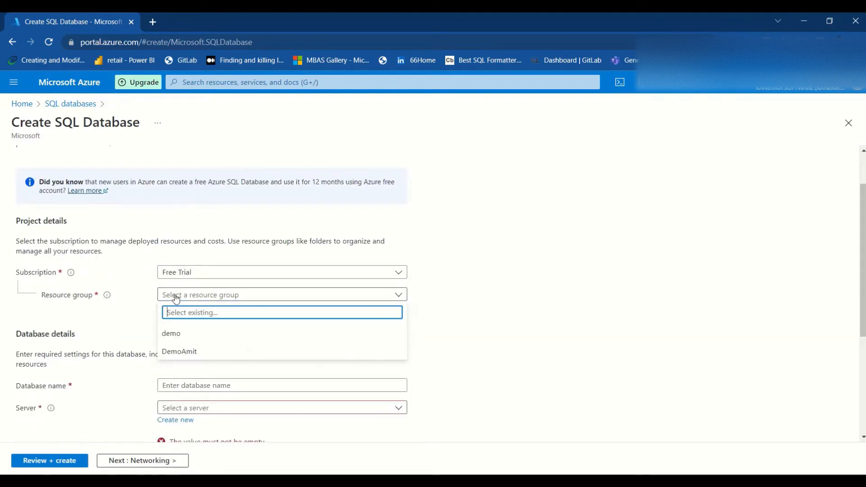
click(171, 351)
scroll(173, 356, down, 2)
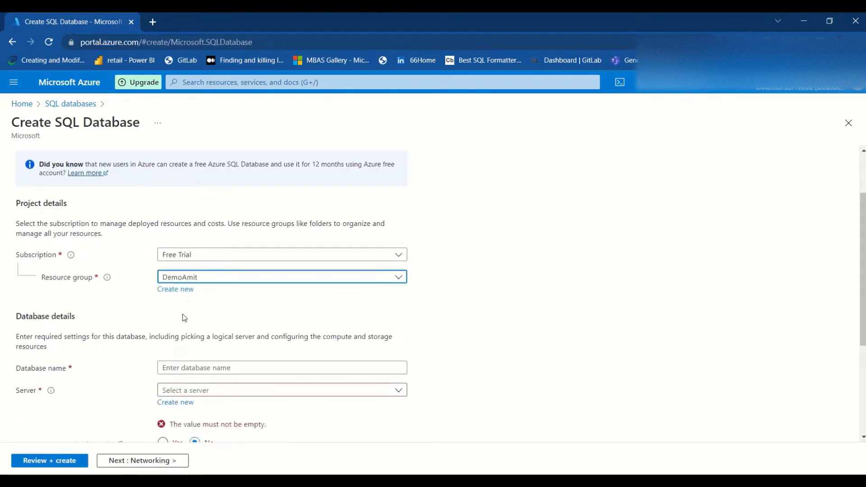
click(186, 273)
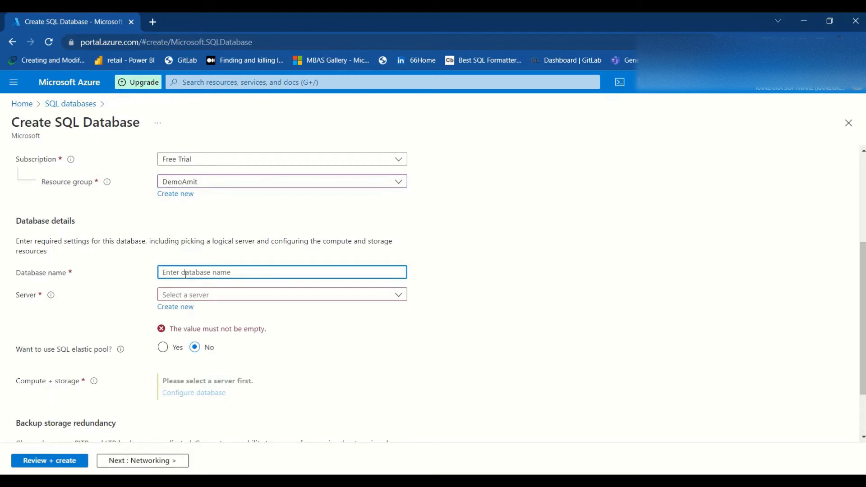
text(demo)
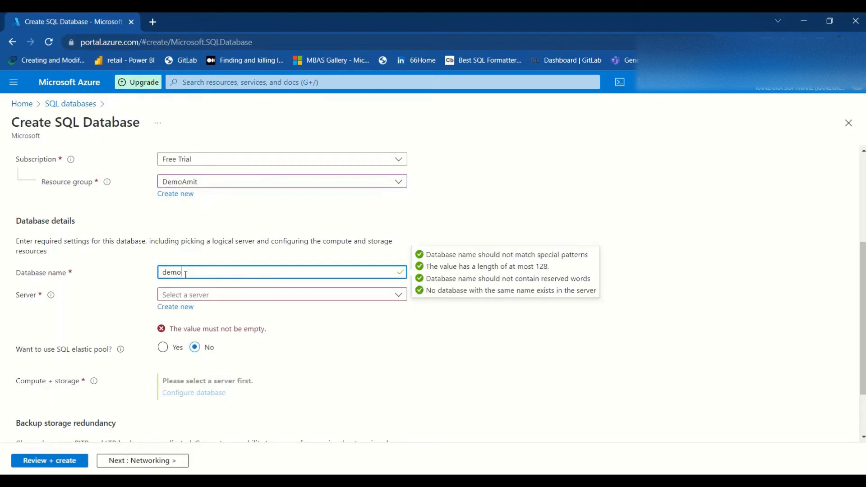
Create a new server for the database named demoamit.
click(189, 307)
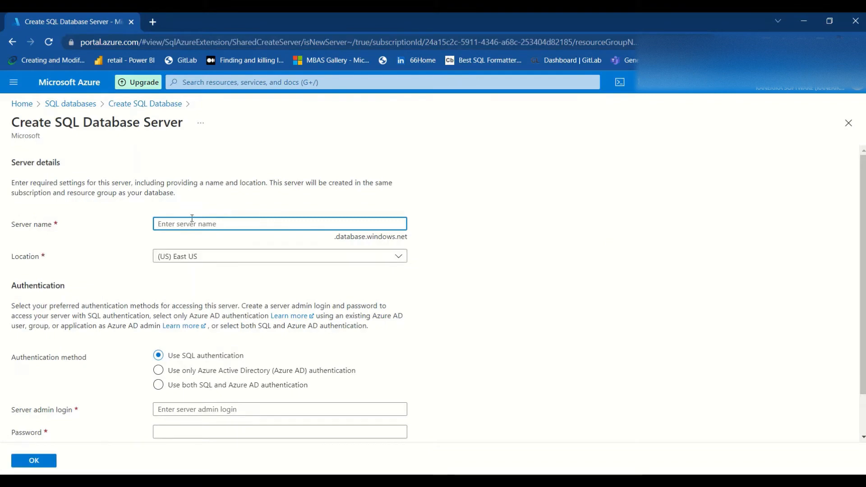
text(dem)
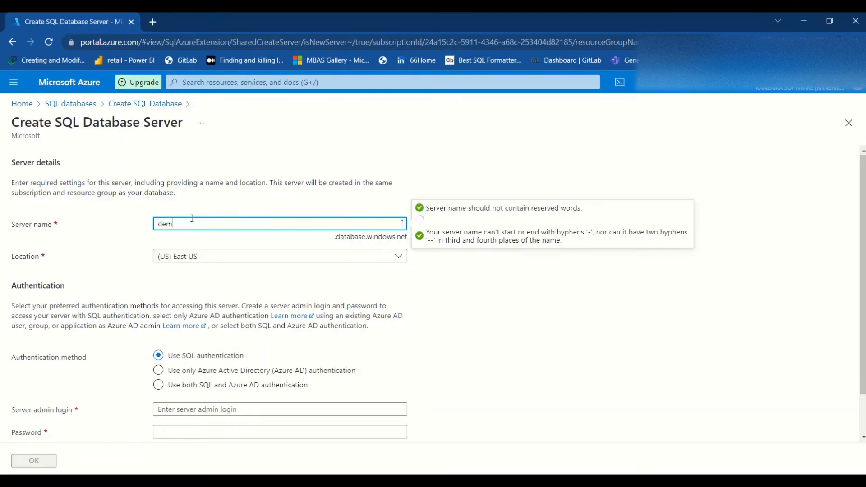
text(oamit)
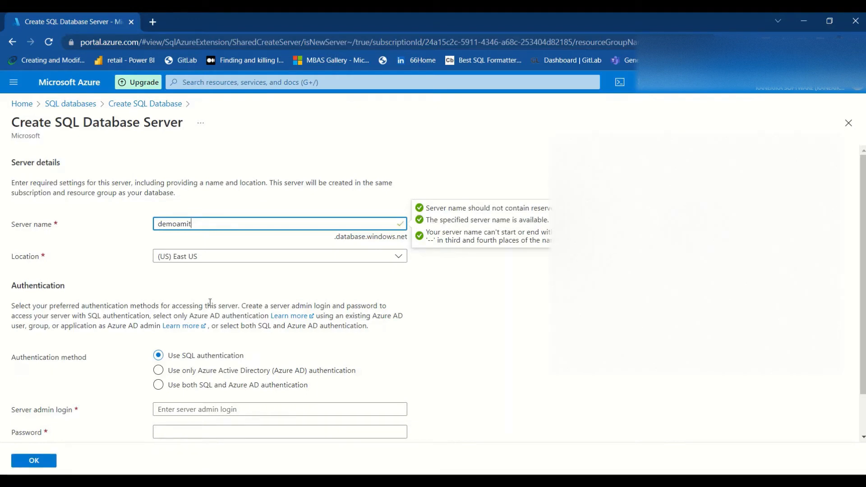
scroll(209, 302, down, 1)
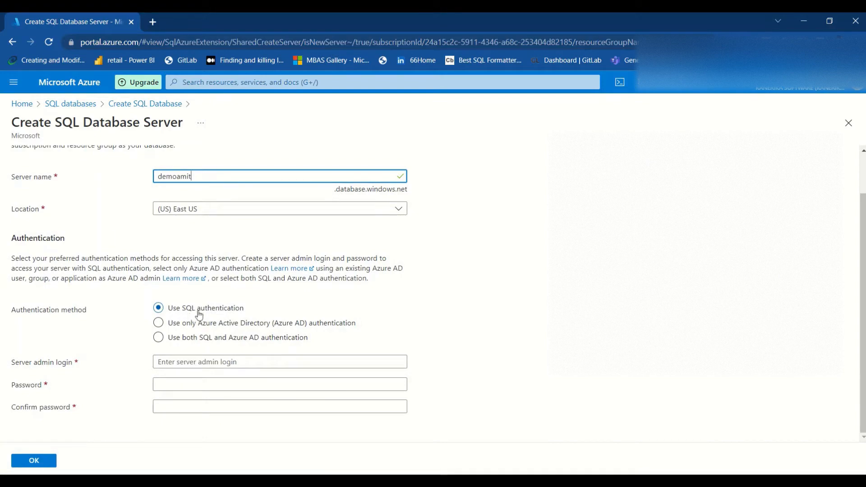
Use both SQL and Azure AD authentication and assign an Azure AD admin account.
click(160, 337)
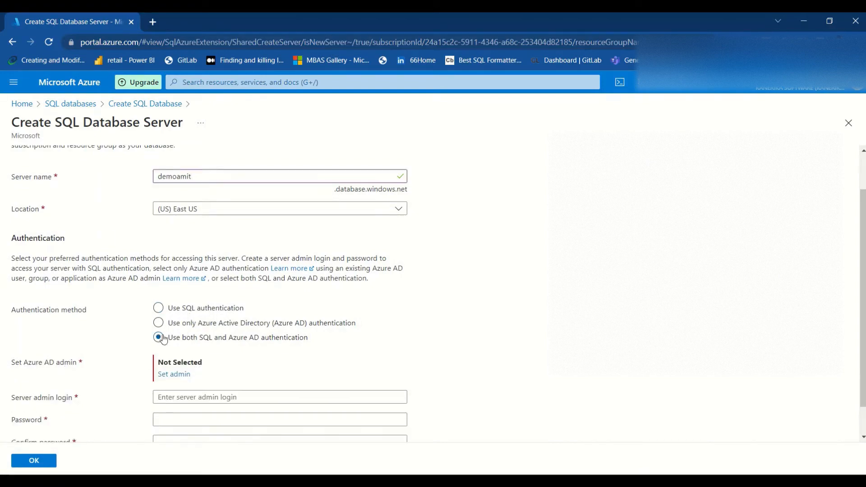
click(174, 375)
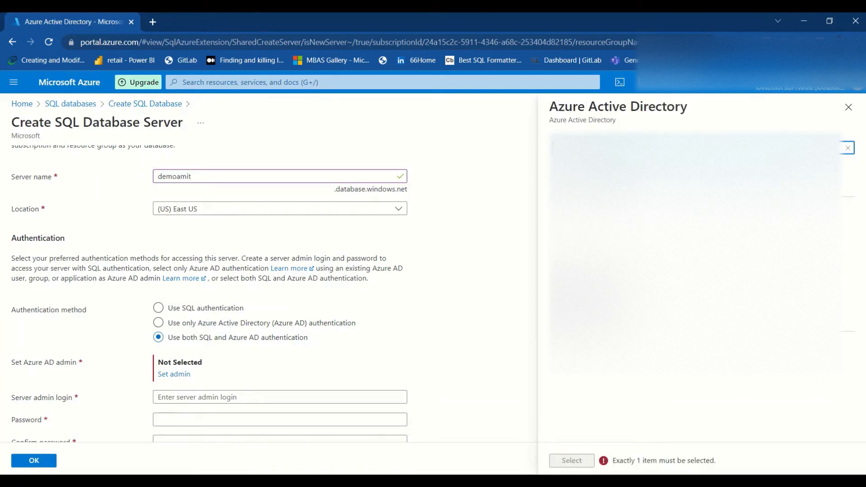
click(640, 182)
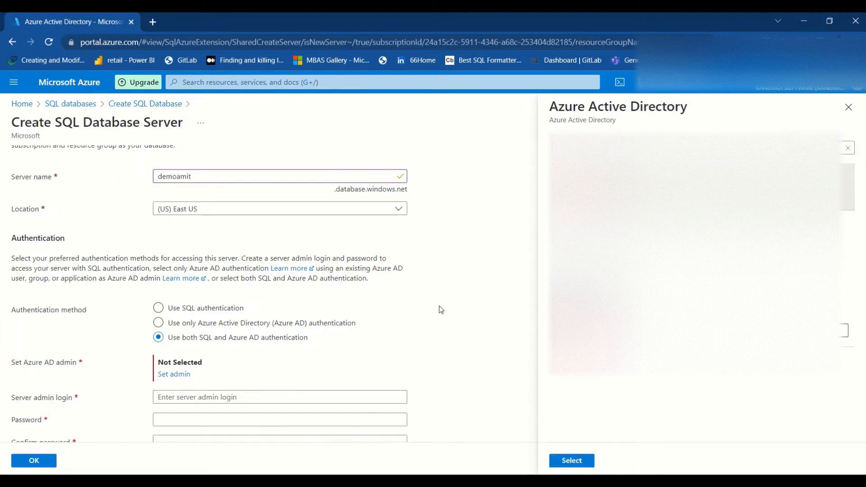
click(580, 466)
scroll(228, 352, down, 1)
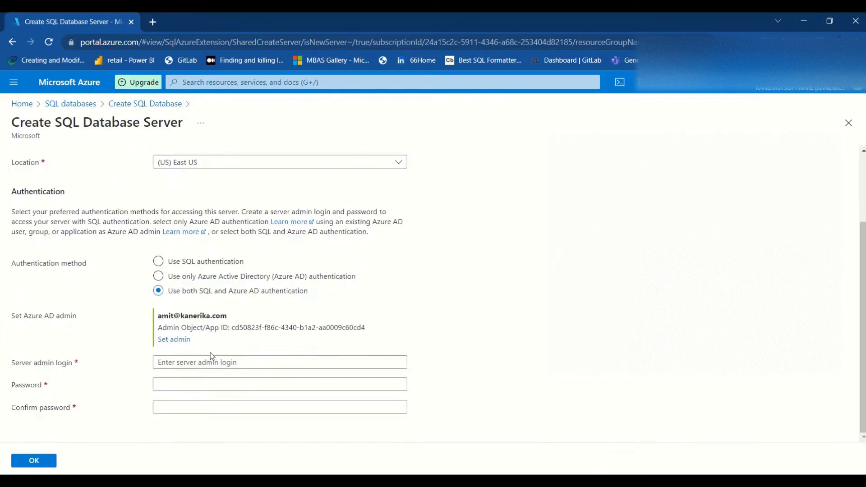
Enter demomanager as the server admin login.
click(205, 358)
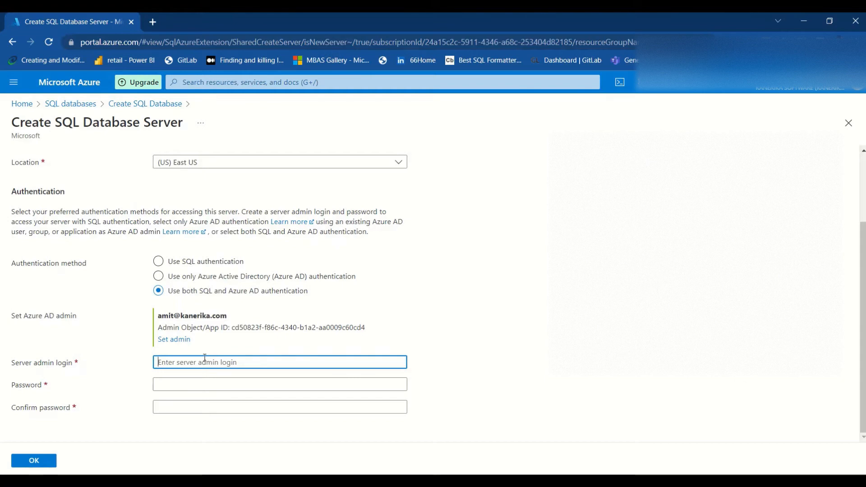
text(adm)
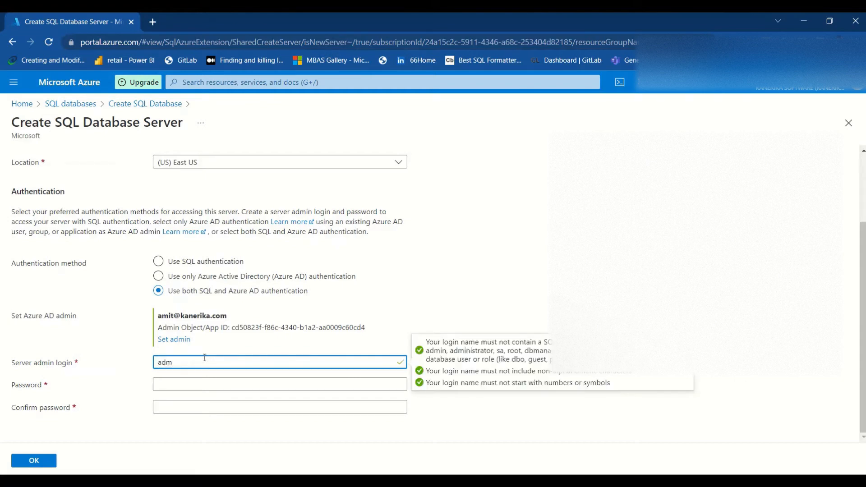
key(BackSpace)
key(BackSpace)
key(BackSpace)
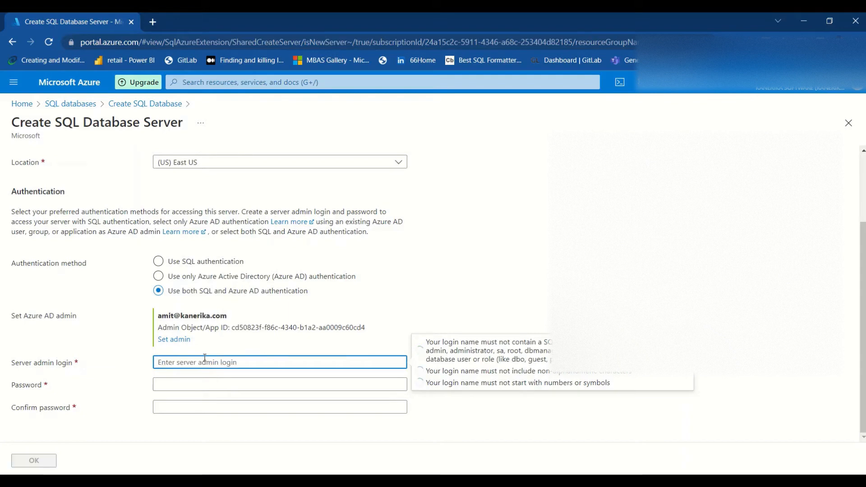
text(dem)
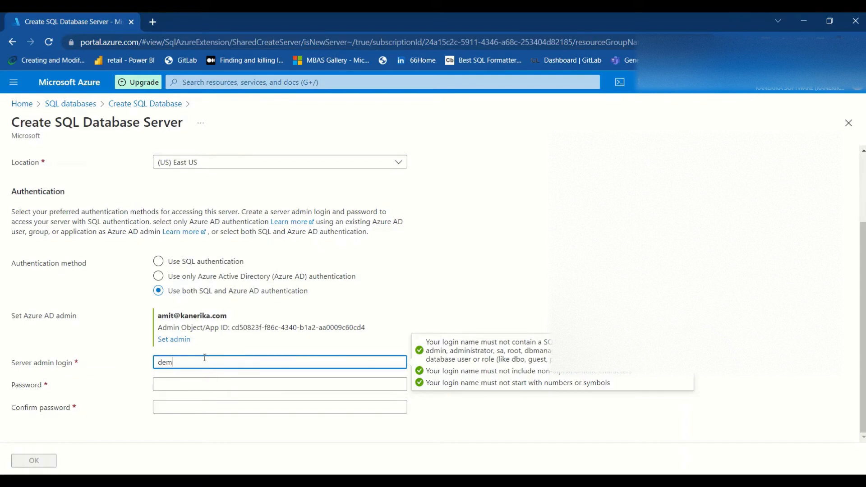
text(omanager)
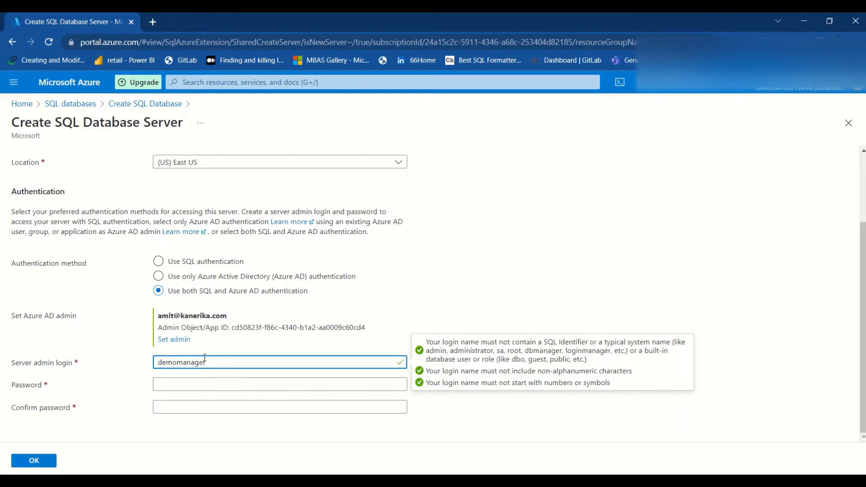
Enter and confirm the admin password, then accept the new server settings with OK.
click(191, 381)
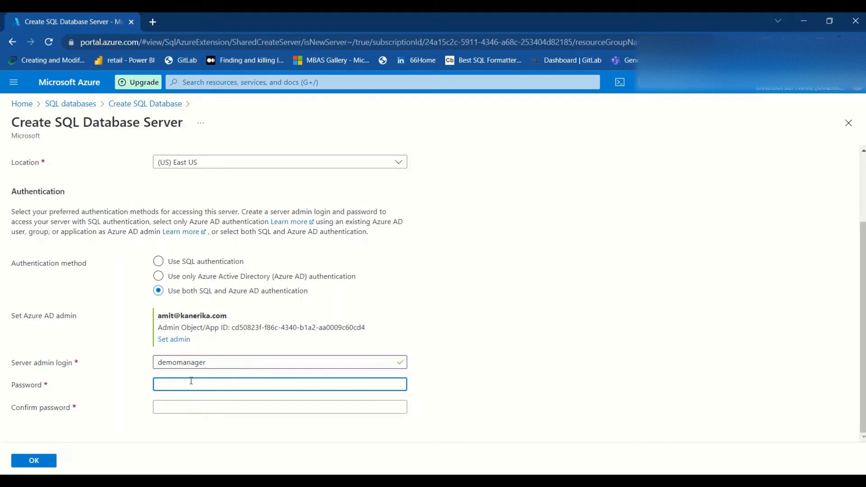
text(Pa)
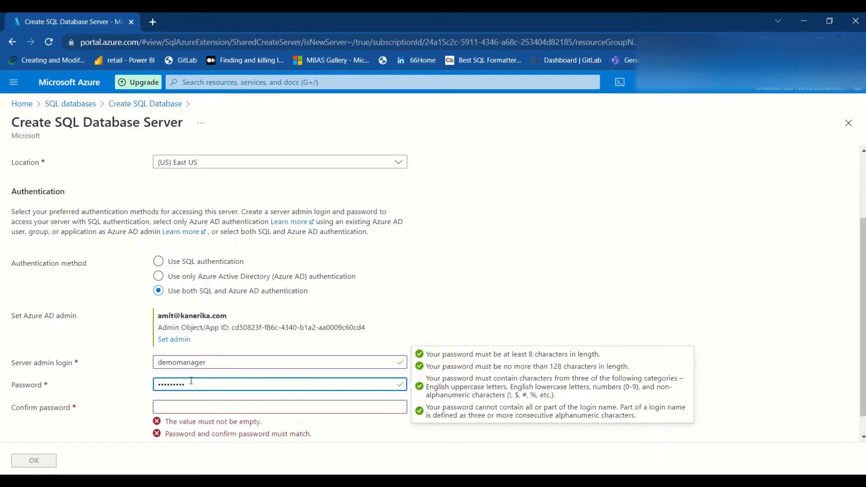
key(Tab)
text(Pass)
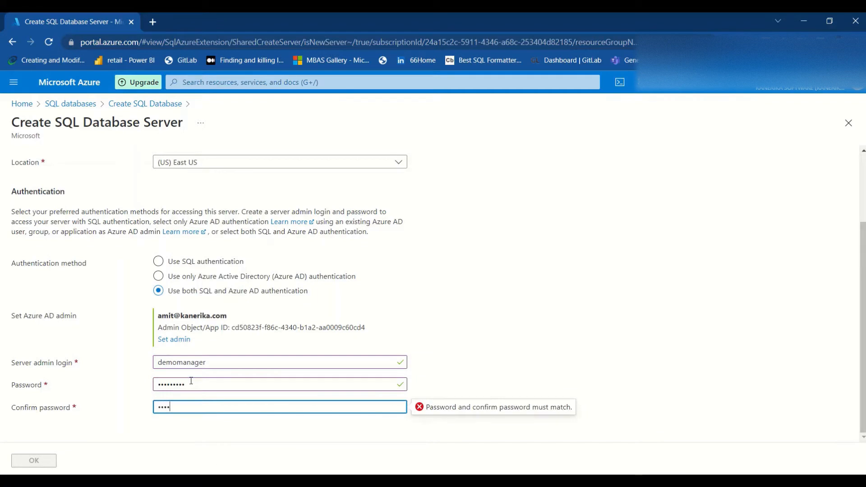
text(w)
click(191, 381)
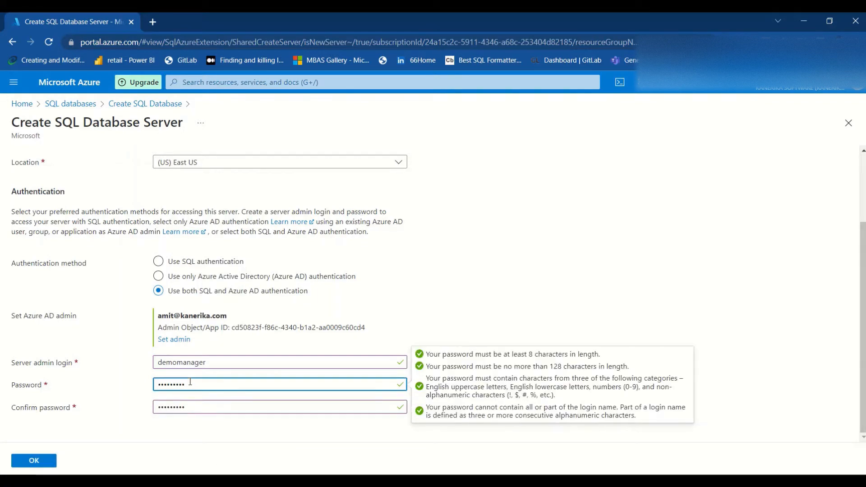
click(190, 404)
click(198, 386)
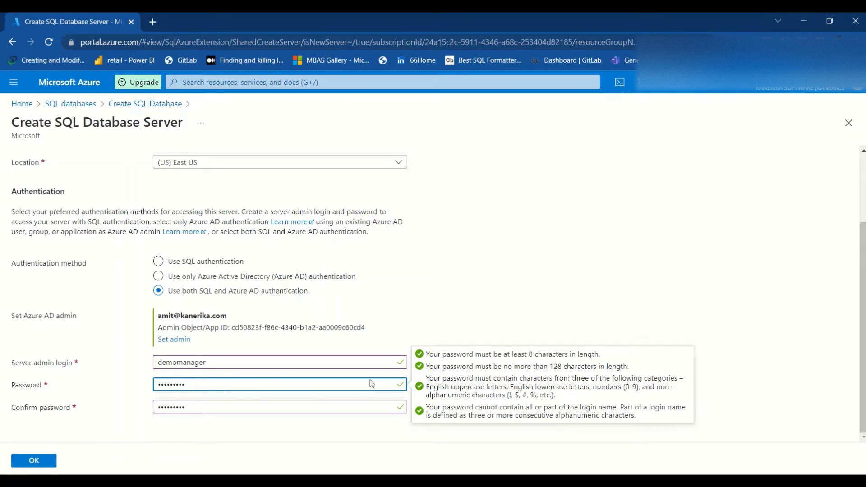
click(243, 427)
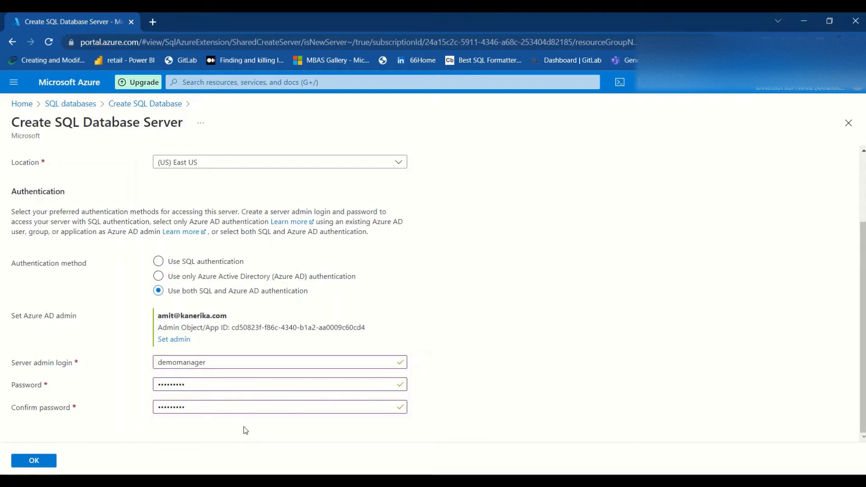
click(33, 460)
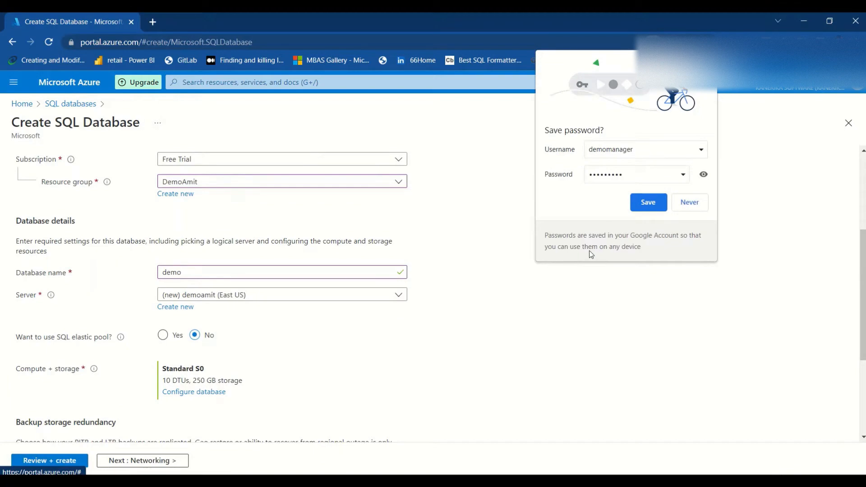
Save the credentials in Chrome, use locally-redundant backup storage, and choose Public endpoint connectivity.
click(647, 210)
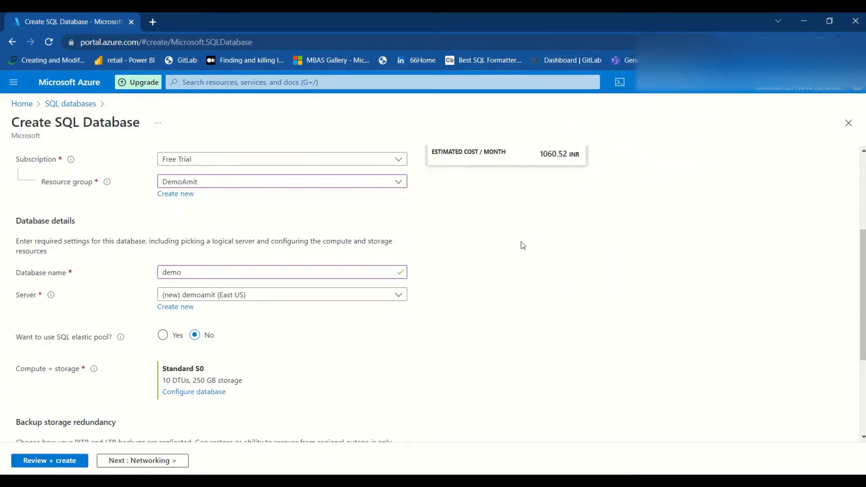
scroll(334, 332, down, 3)
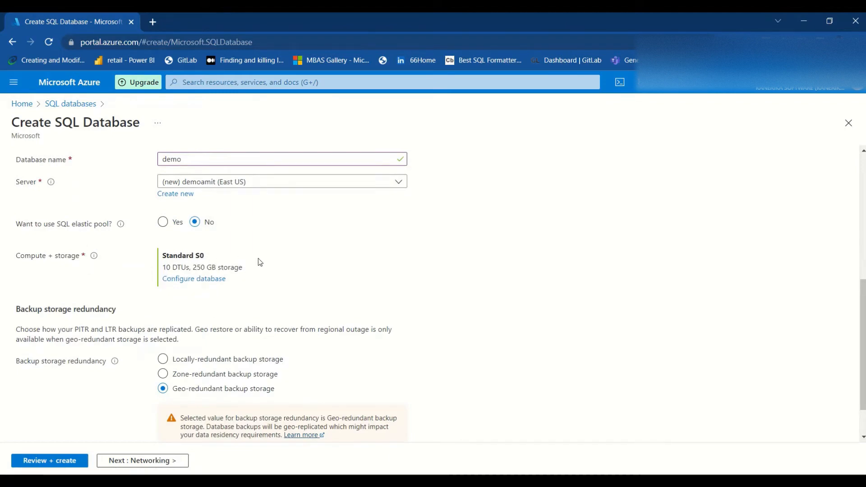
scroll(258, 258, down, 1)
click(179, 323)
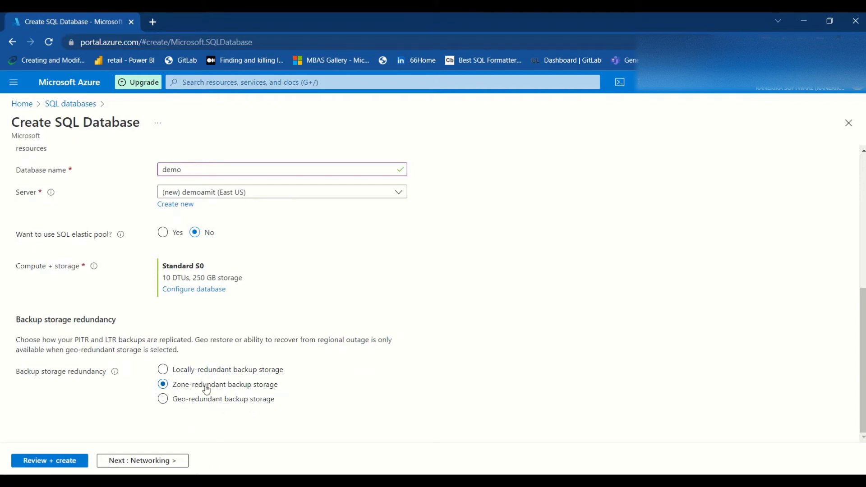
click(162, 371)
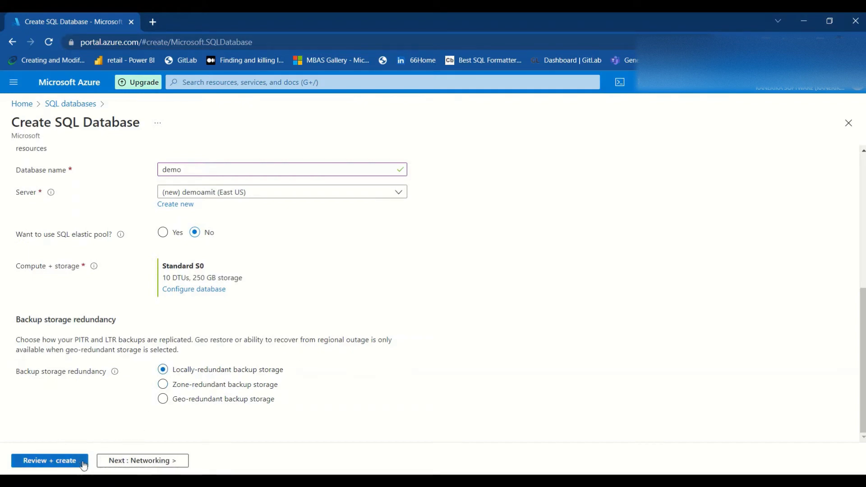
click(119, 461)
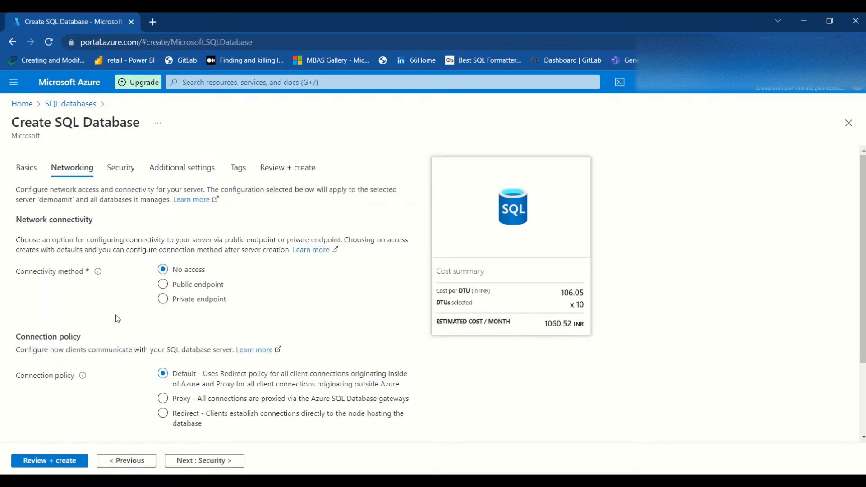
click(163, 285)
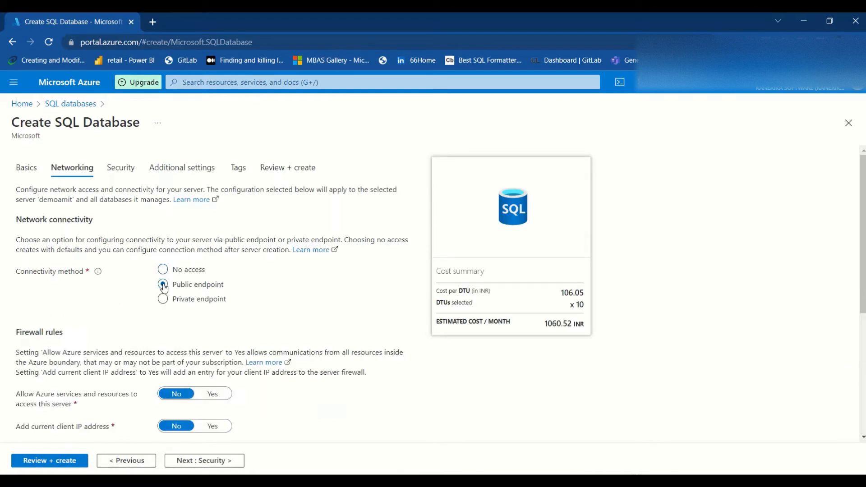
Set 'Allow Azure services' and 'Add current client IP address' firewall rules to Yes, then continue to Security.
scroll(238, 292, down, 1)
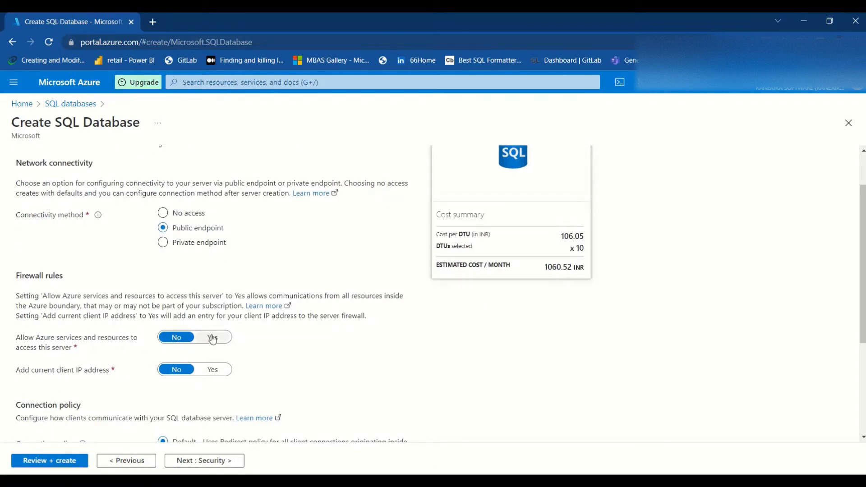
click(212, 337)
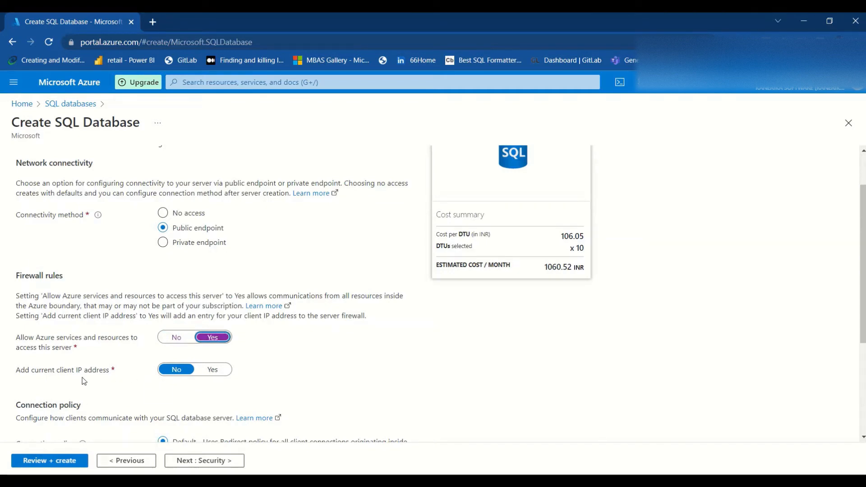
click(217, 371)
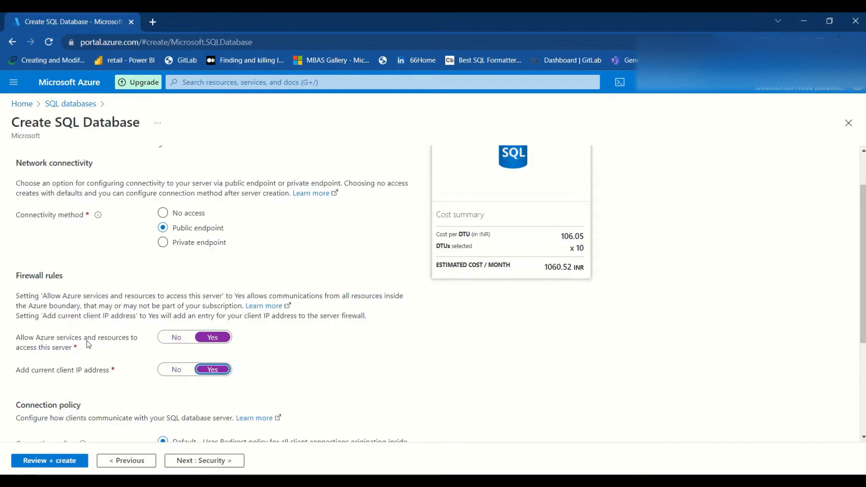
scroll(88, 344, down, 3)
scroll(87, 340, down, 1)
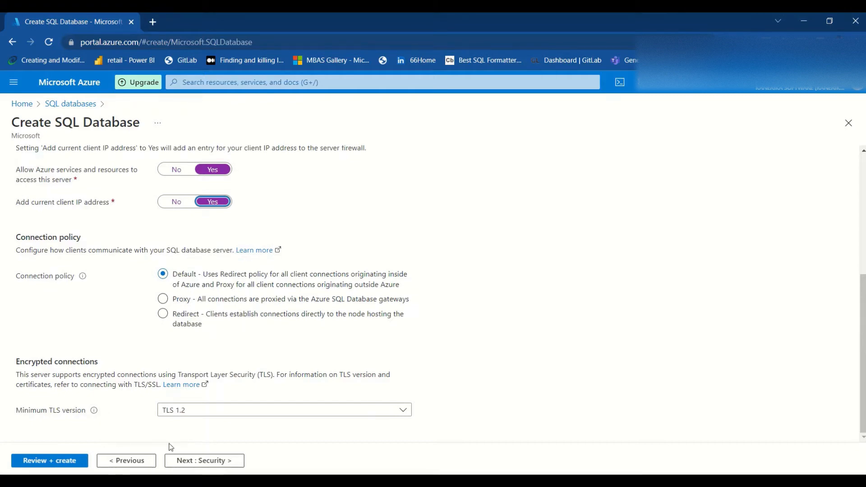
click(201, 460)
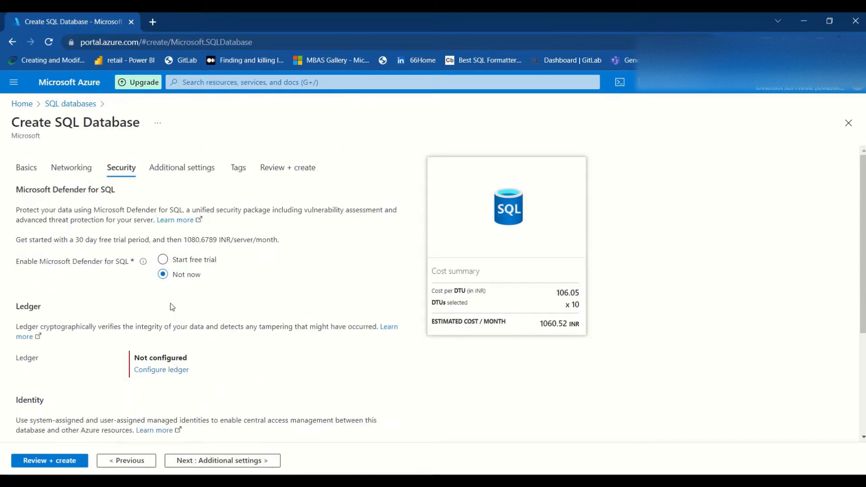
Start the Microsoft Defender for SQL free trial and proceed to Additional settings with default collation.
click(165, 265)
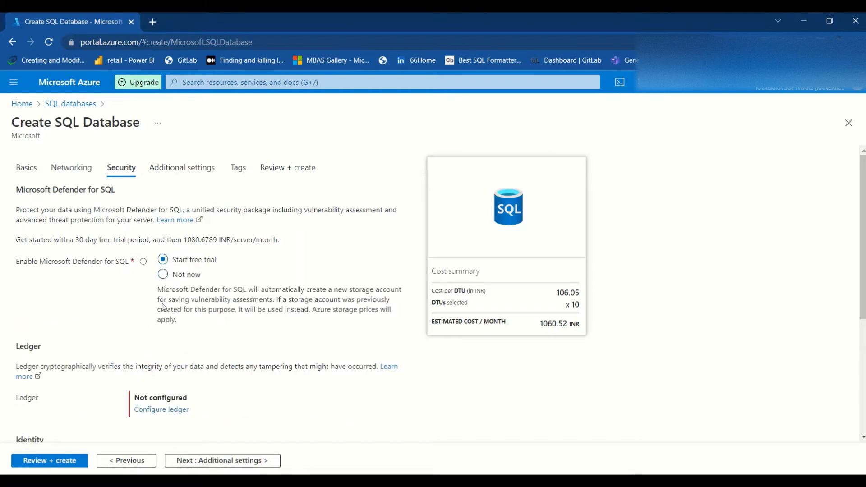
scroll(164, 316, down, 2)
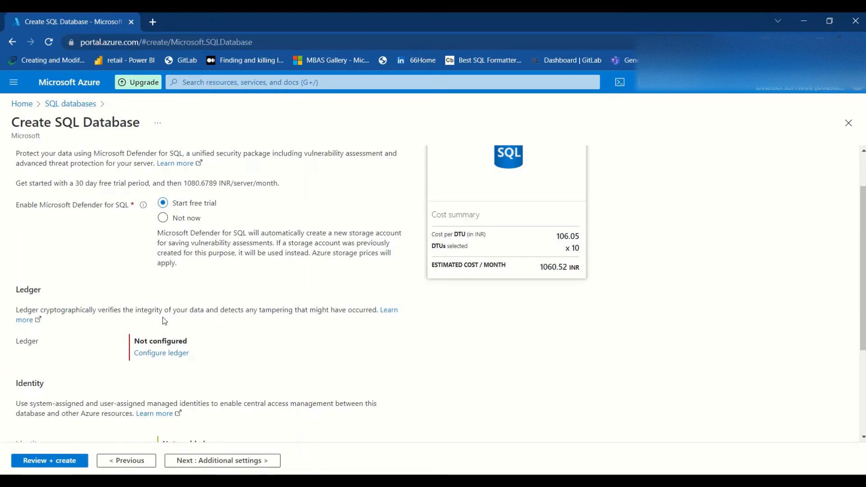
scroll(164, 321, down, 3)
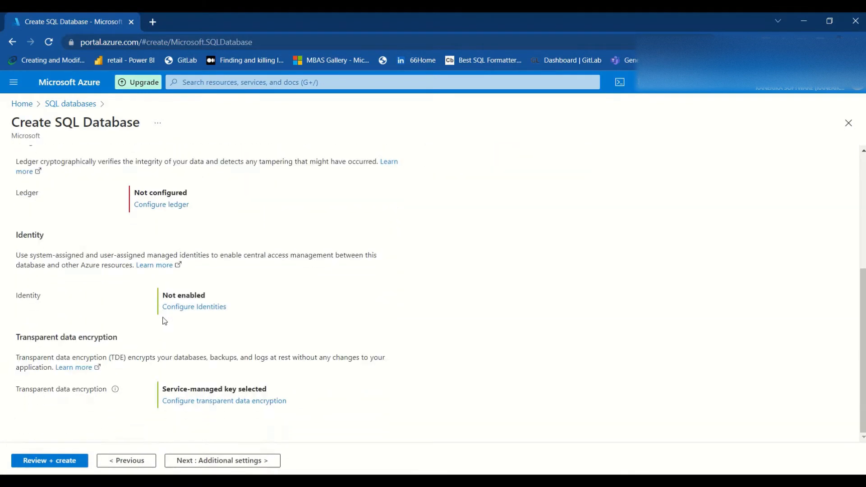
click(224, 463)
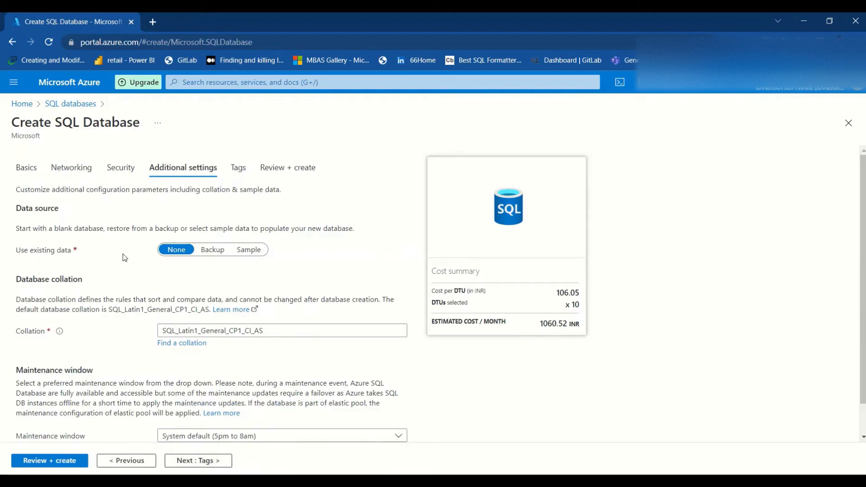
scroll(154, 345, down, 1)
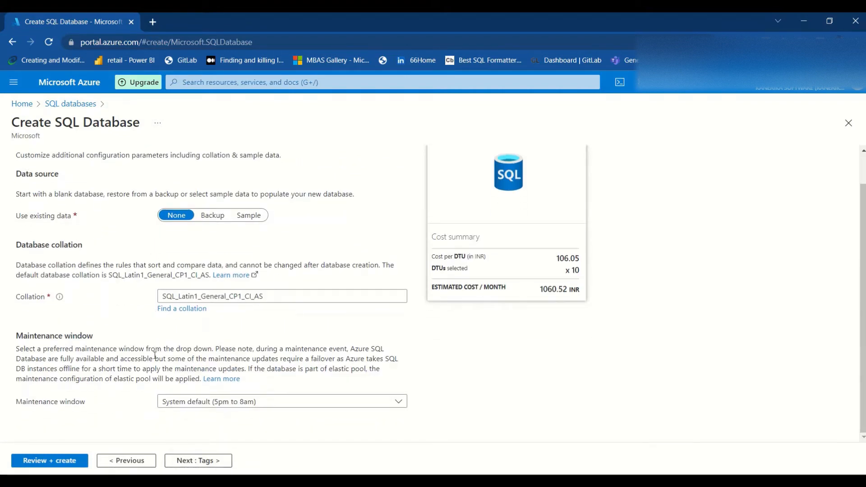
Review the summary and create the database demo on server demoamit.
click(77, 464)
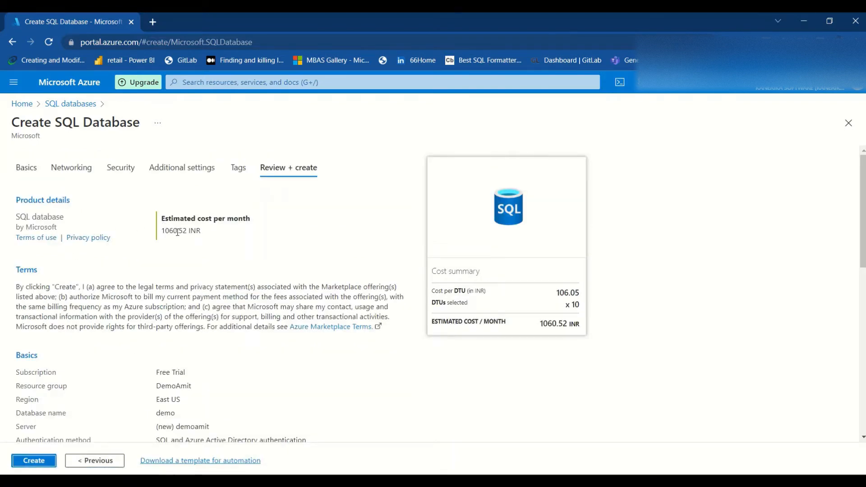
scroll(125, 395, down, 3)
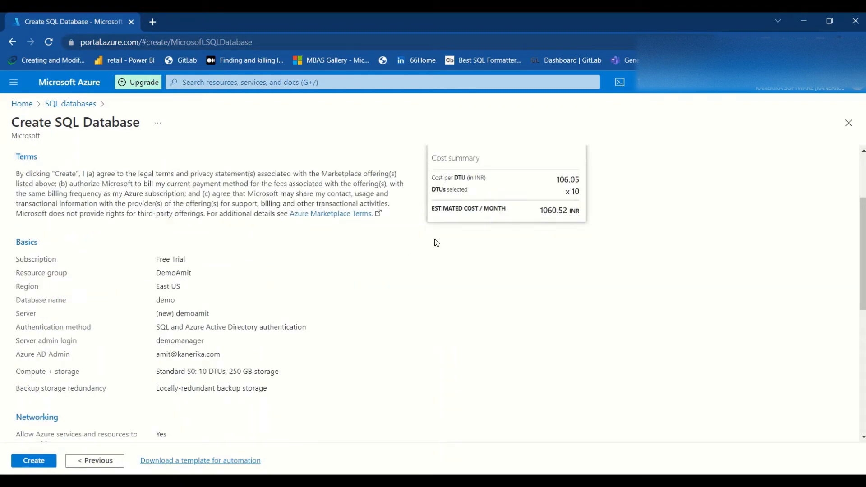
scroll(192, 368, down, 3)
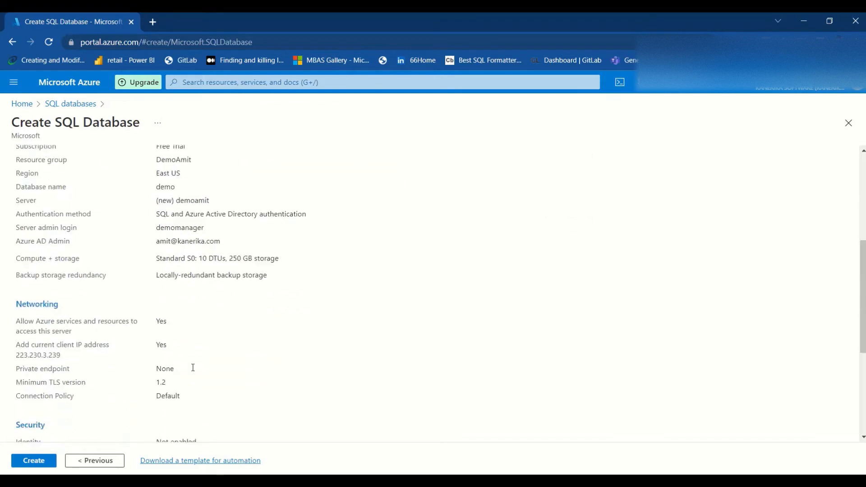
scroll(192, 368, down, 5)
click(40, 460)
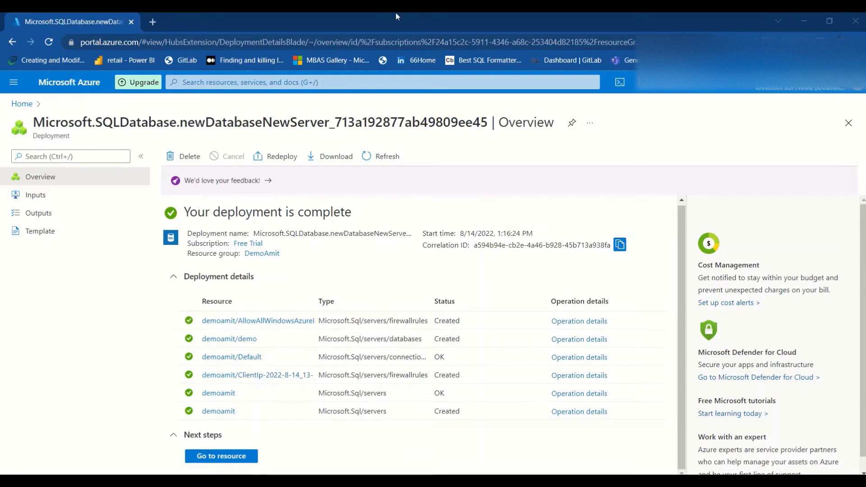
Go to the newly deployed demoamit server resource.
scroll(285, 361, down, 1)
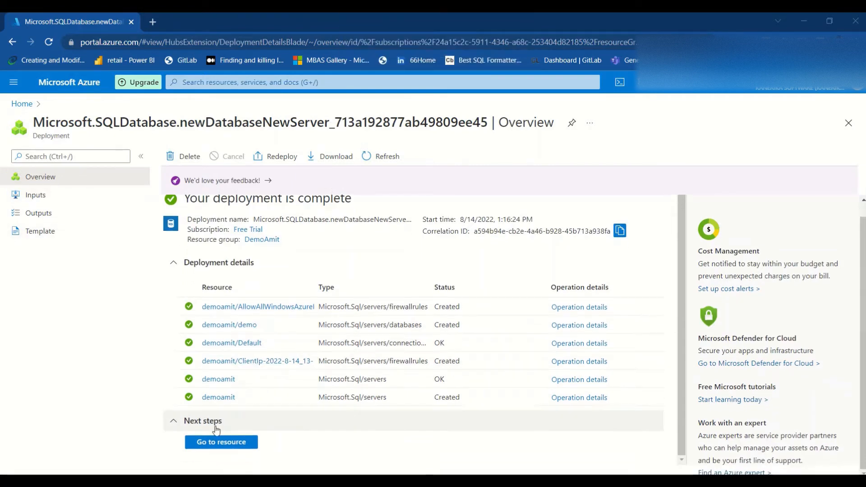
click(216, 442)
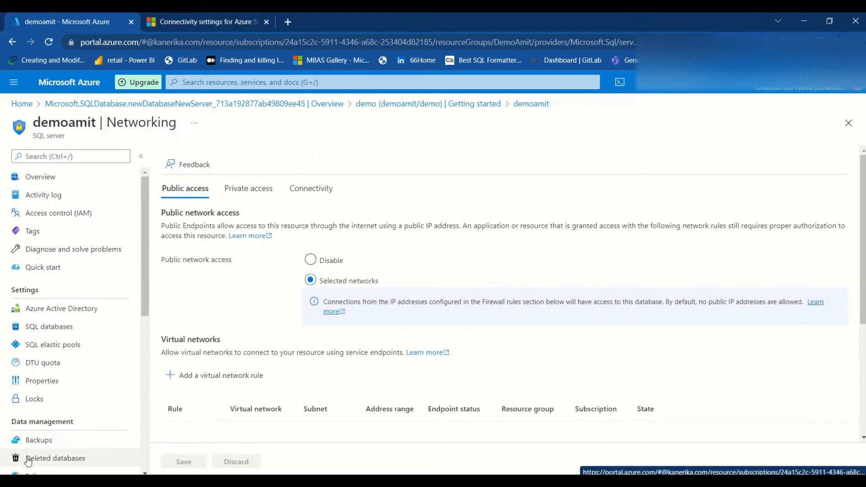
Search Windows for 'sql serv', then switch to a new Chrome tab.
key(super)
text(s)
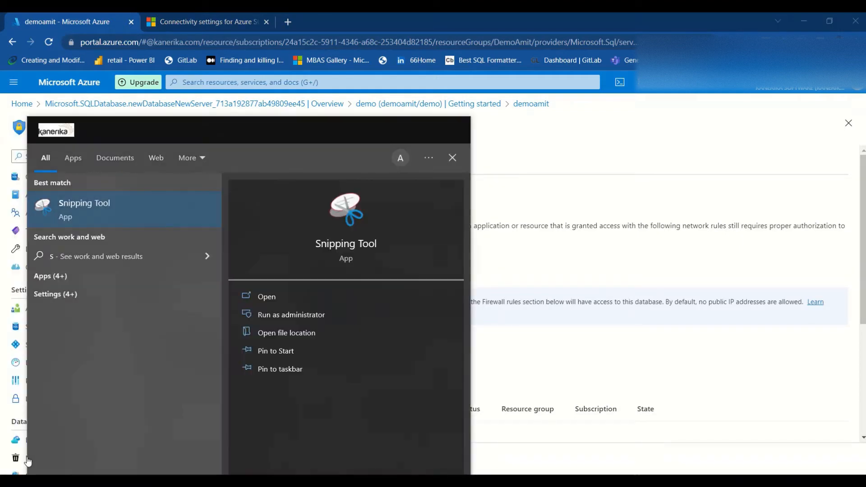
text(ql)
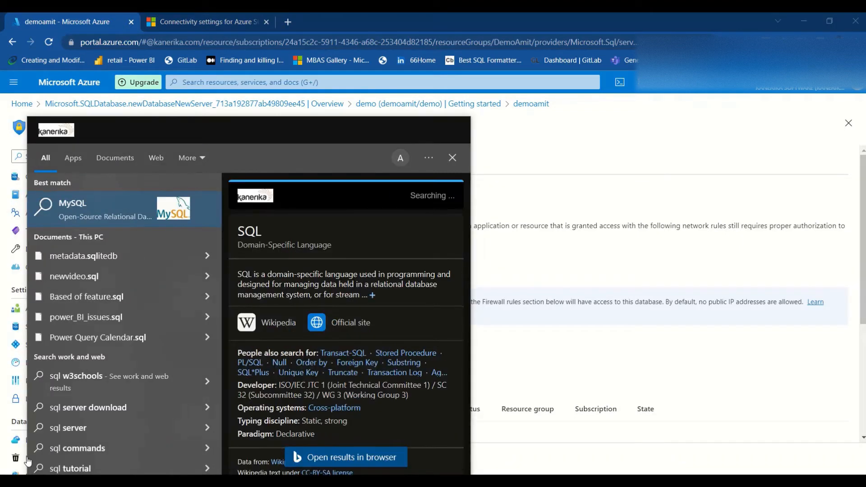
text( serv)
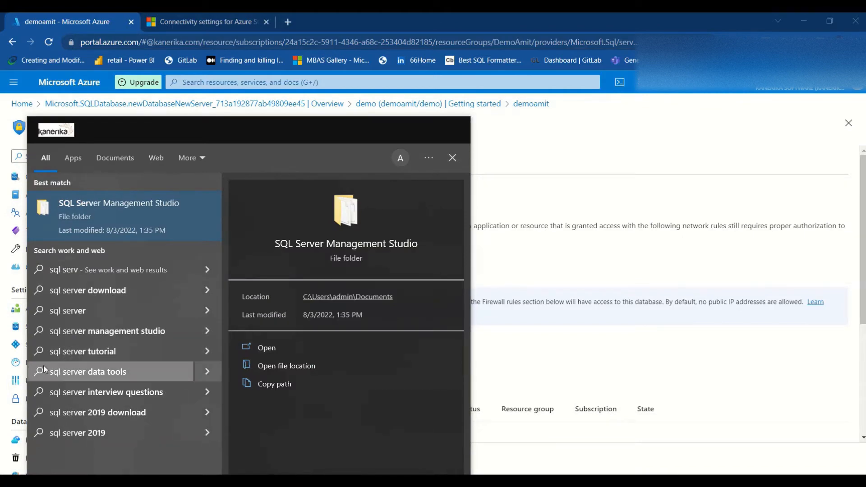
click(294, 22)
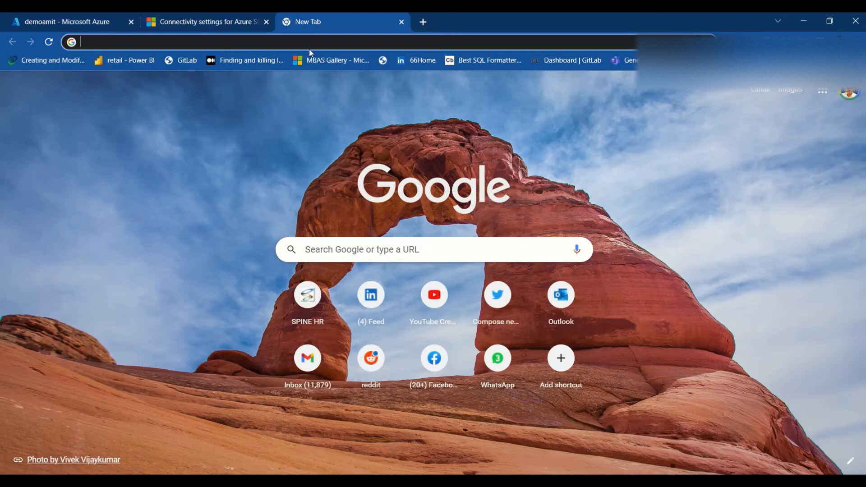
Google 'sql server management studio' and open Microsoft's 'Download SQL Server Management Studio (SSMS)' page.
text(sql)
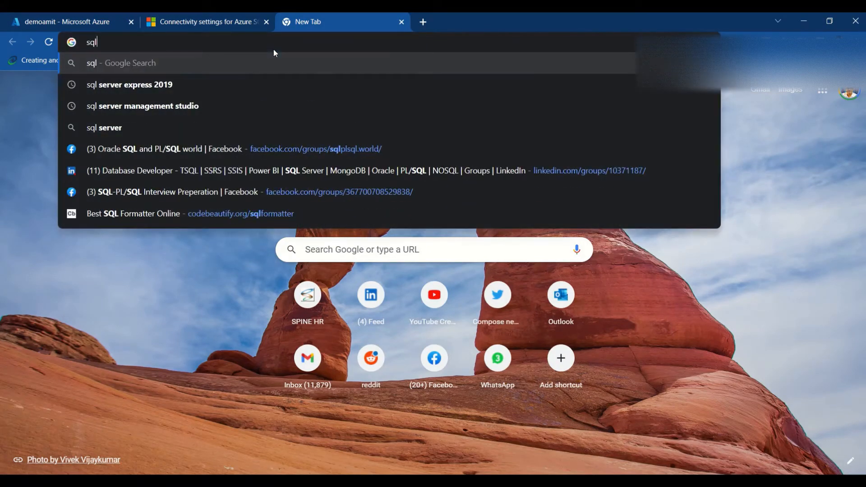
text( s)
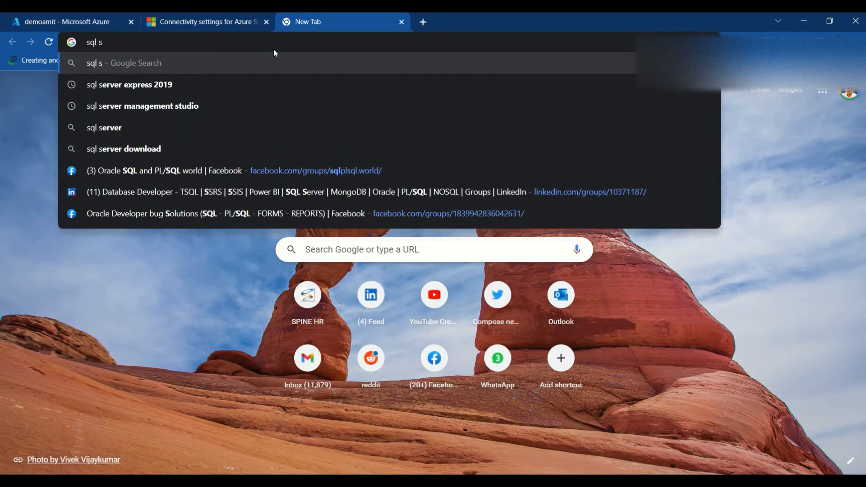
key(Down)
key(BackSpace)
key(BackSpace)
key(BackSpace)
key(BackSpace)
key(BackSpace)
key(BackSpace)
key(BackSpace)
key(BackSpace)
key(BackSpace)
key(BackSpace)
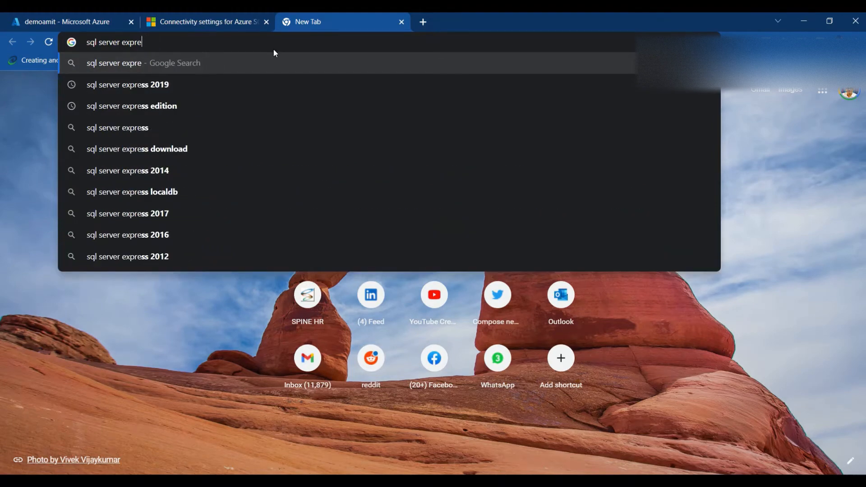
key(BackSpace)
key(BackSpace)
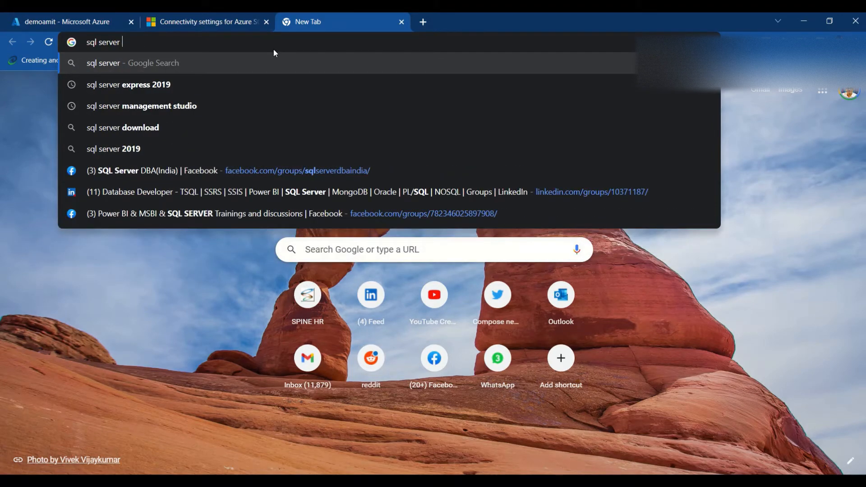
key(Down)
key(Down)
key(Return)
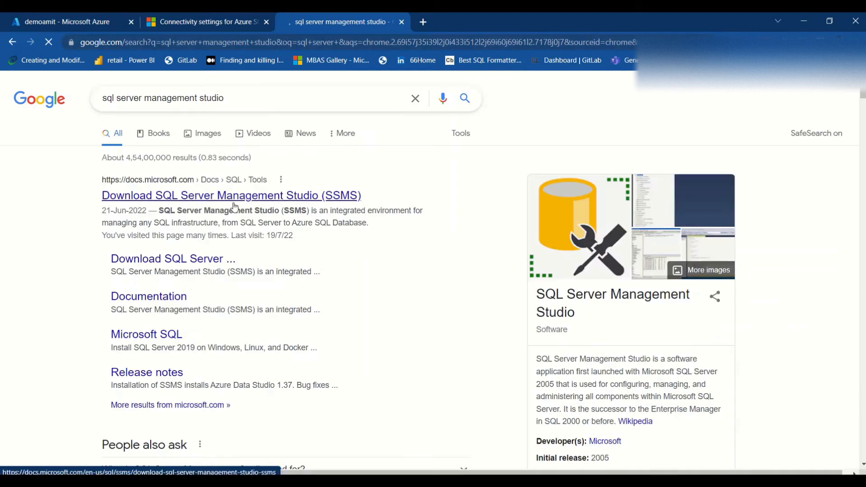
click(233, 197)
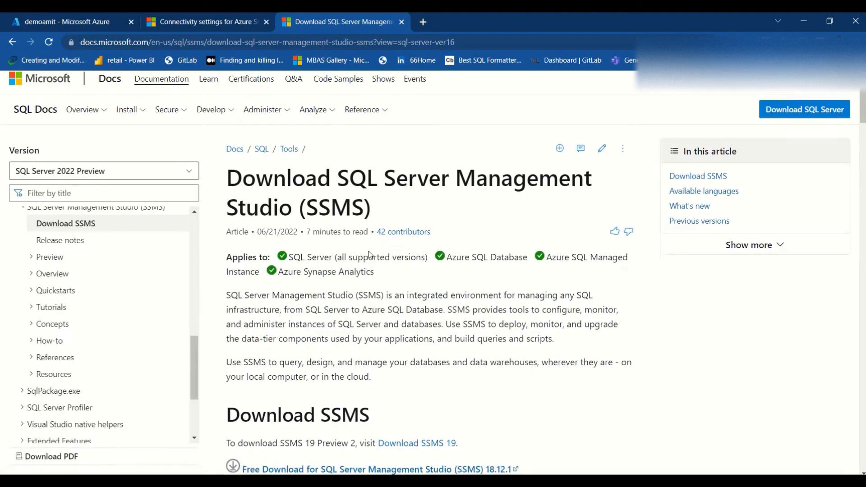
Get SSMS-Setup-ENU.exe (SSMS 18.12.1) from the Download SSMS section and run it, approving the UAC prompt.
scroll(349, 260, down, 5)
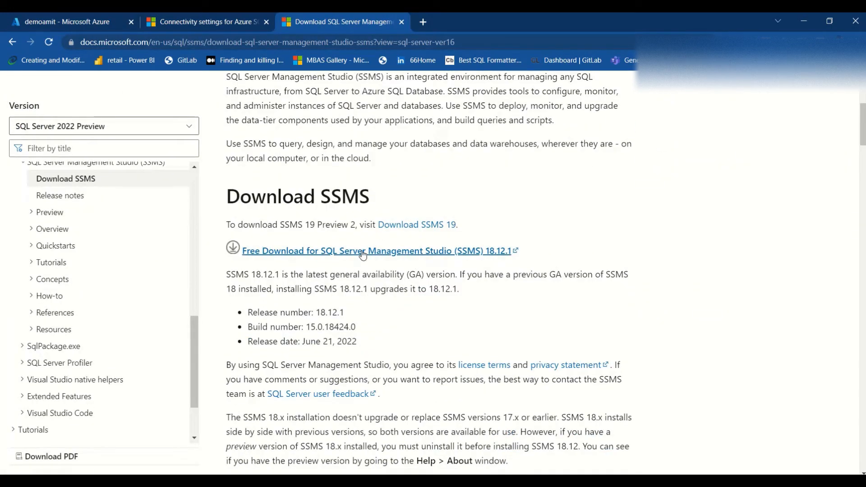
click(404, 252)
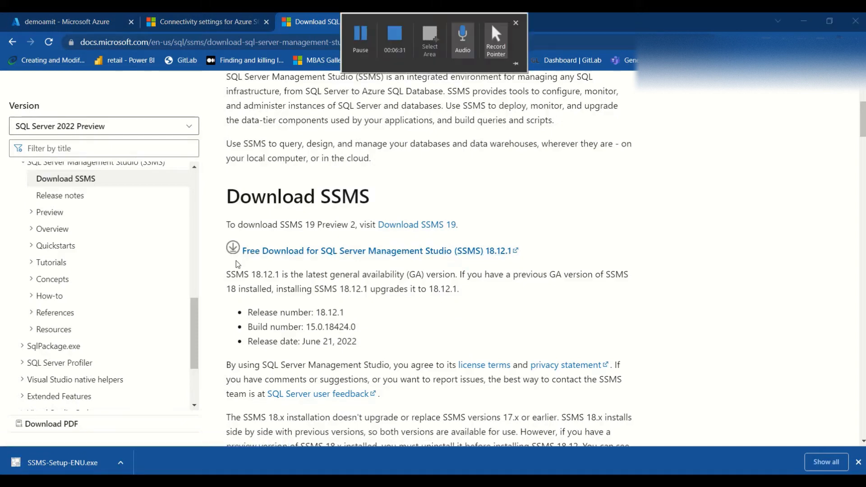
click(490, 23)
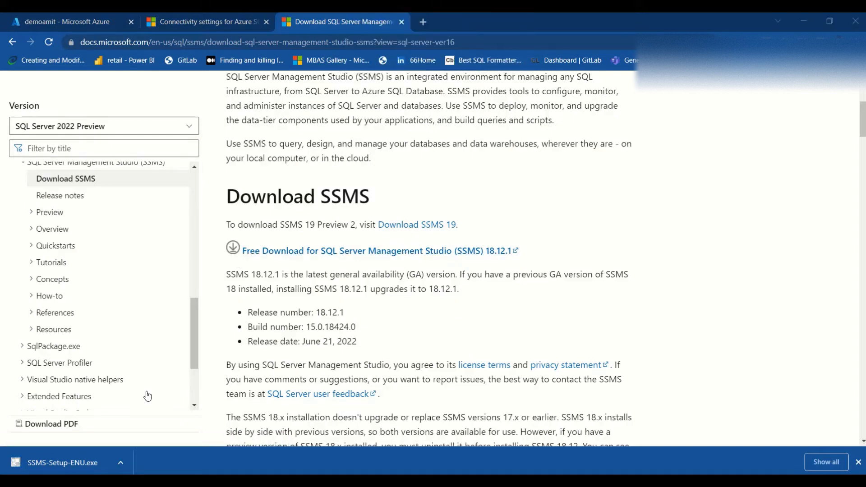
click(79, 463)
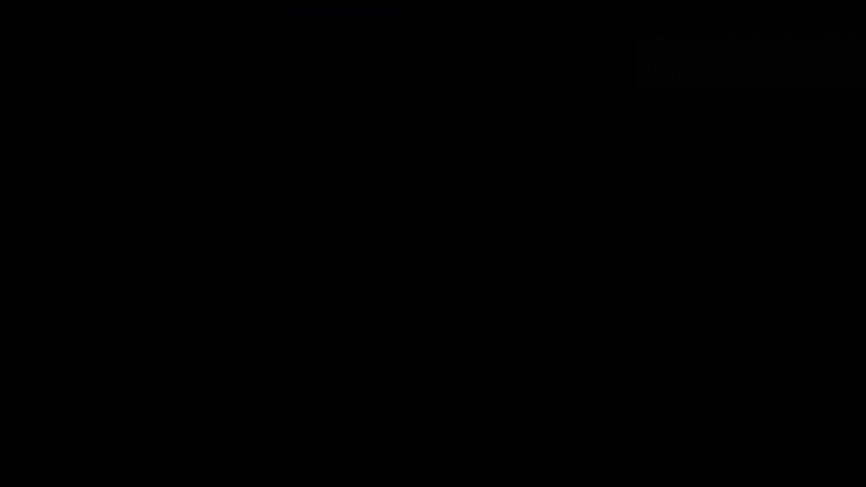
click(362, 327)
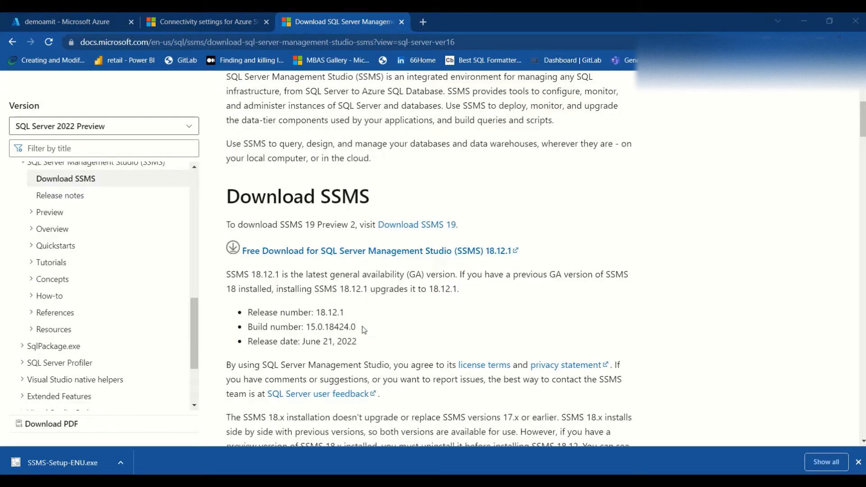
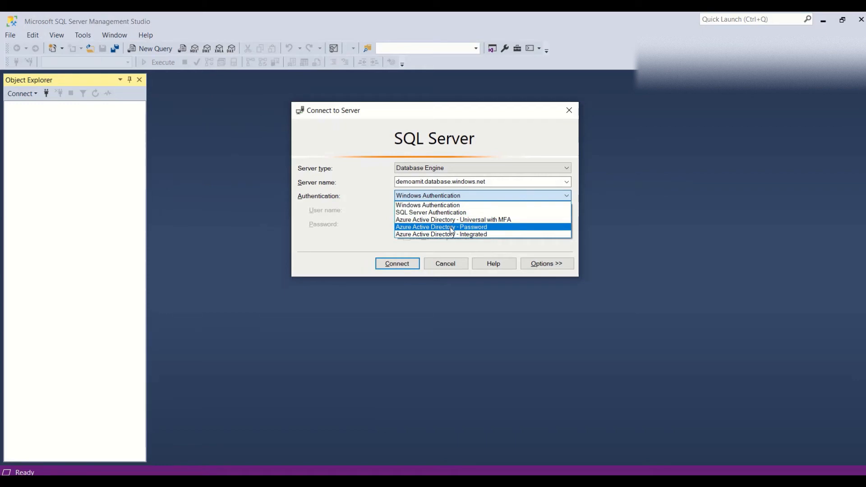
Connect to demoamit.database.windows.net using SQL Server Authentication with the server login and password.
click(450, 205)
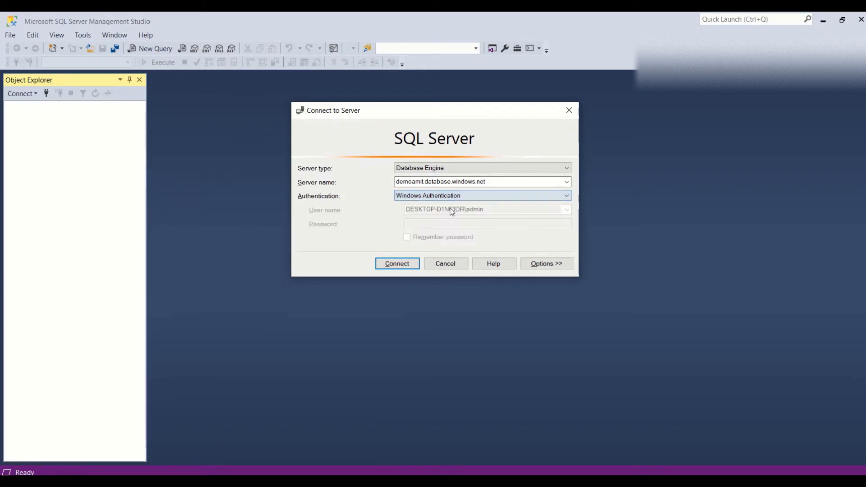
click(447, 198)
click(423, 214)
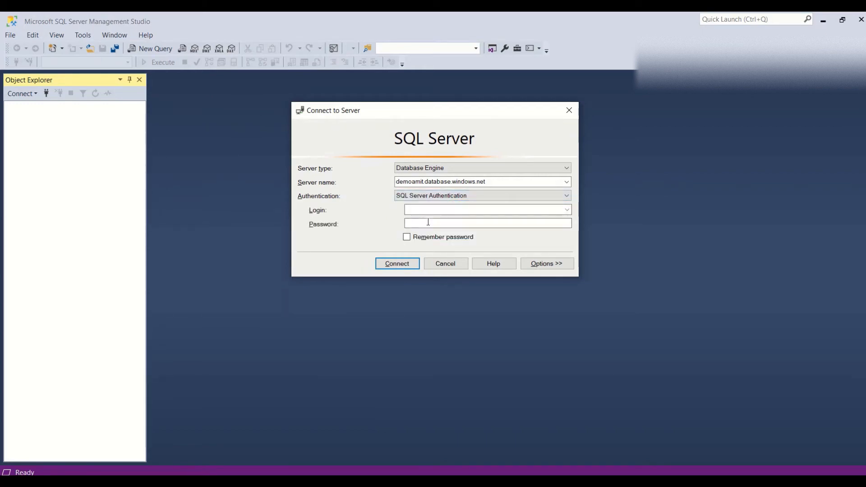
text(demomanager)
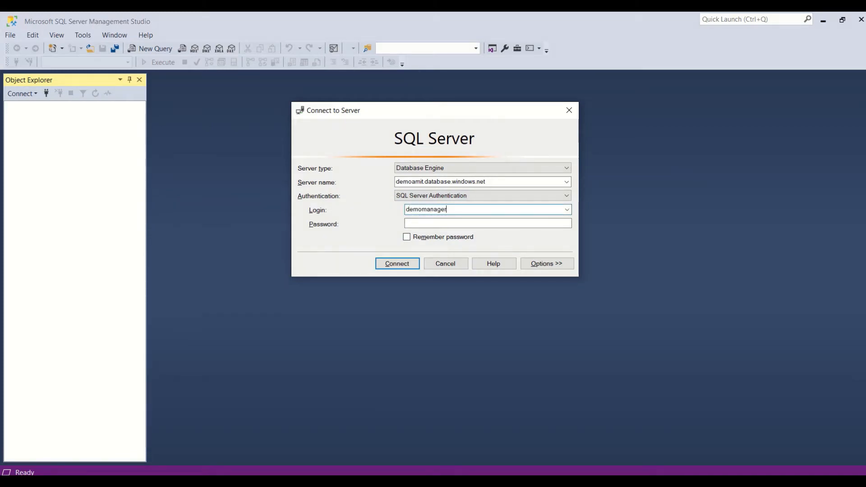
key(Tab)
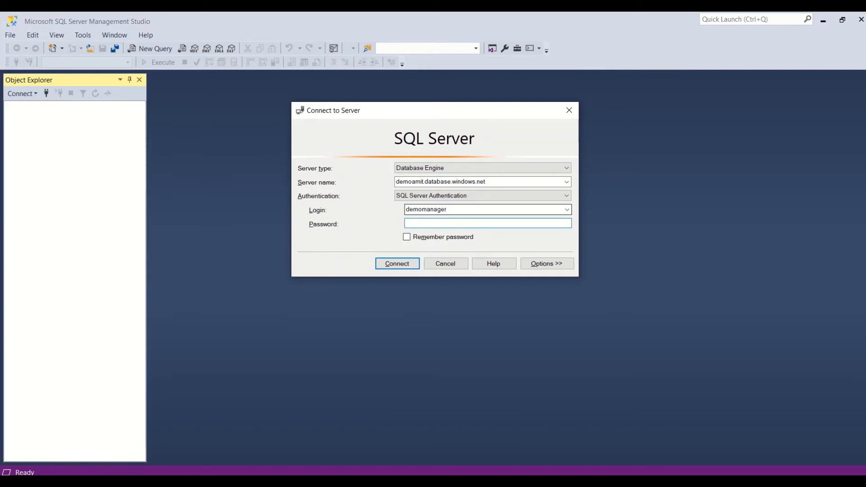
text(*********)
click(391, 267)
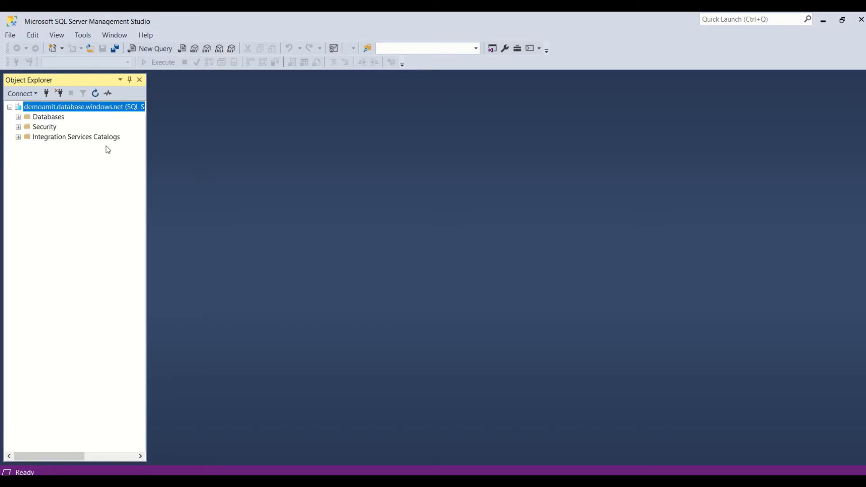
Expand Databases > demo > Tables in Object Explorer.
click(18, 116)
click(27, 137)
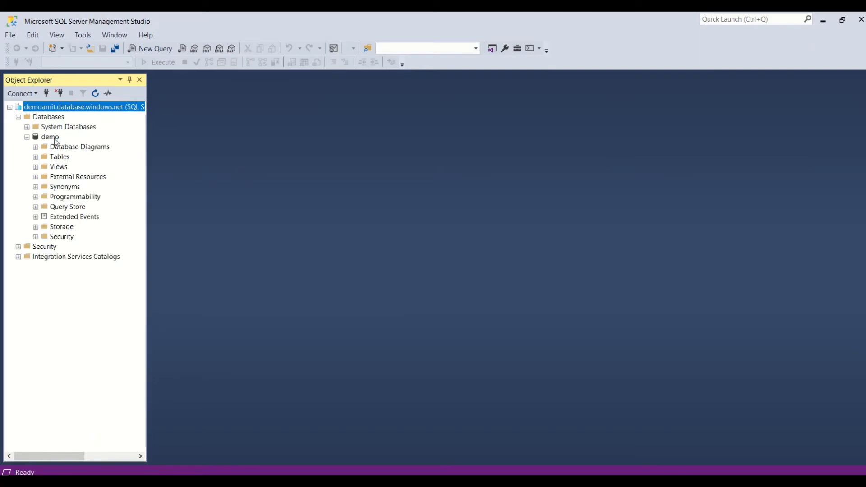
click(36, 157)
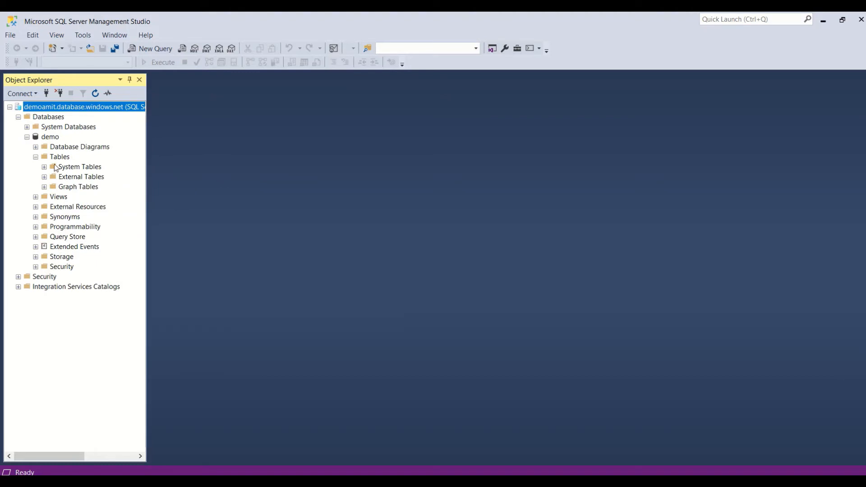
click(59, 158)
right_click(63, 159)
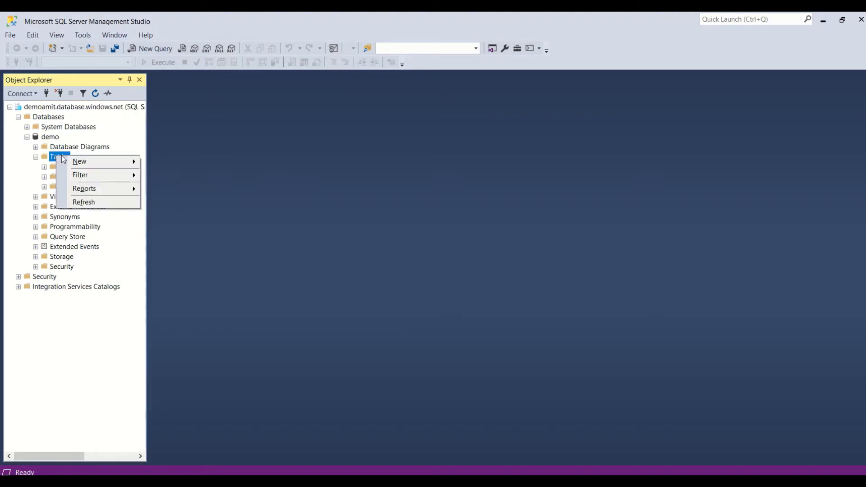
click(51, 138)
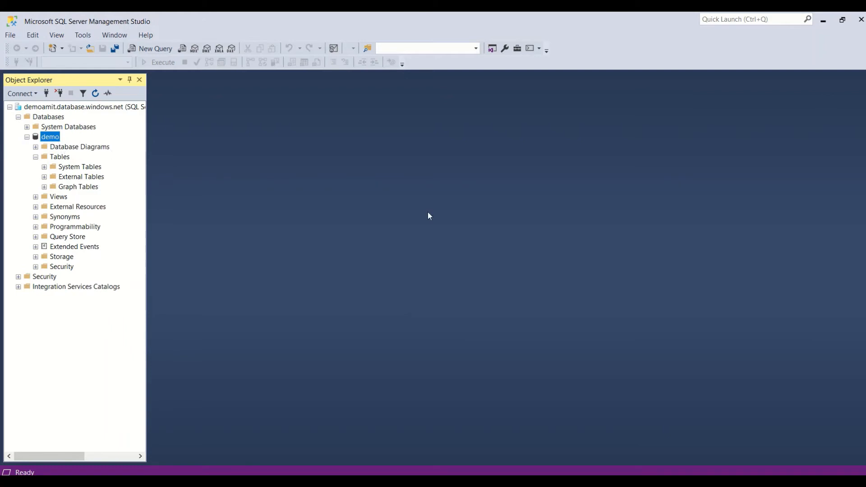
Bring up the demo database's context menu and its Tasks submenu.
click(49, 118)
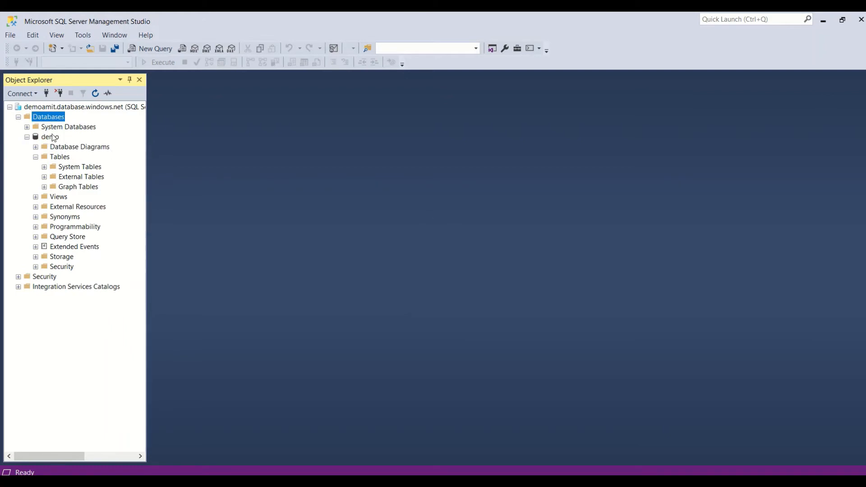
click(53, 138)
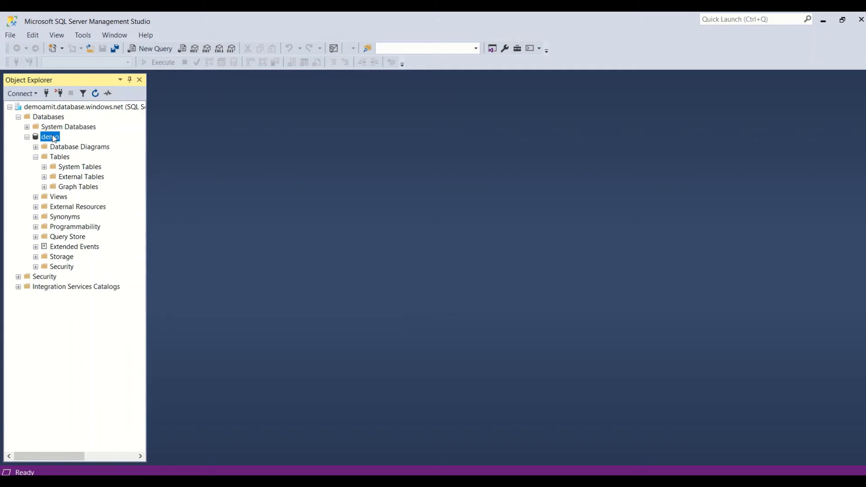
right_click(54, 138)
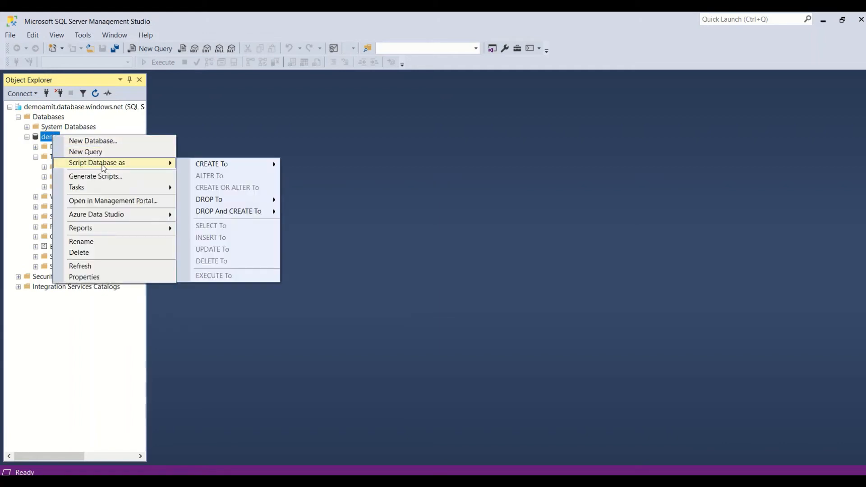
mouse_move(108, 189)
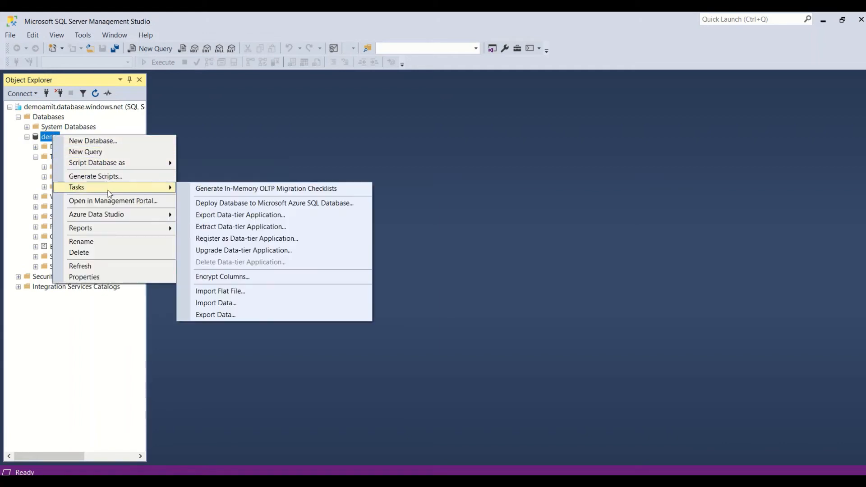
Start Import Flat File on demo with Data\csv\sales.csv as the input file.
click(228, 293)
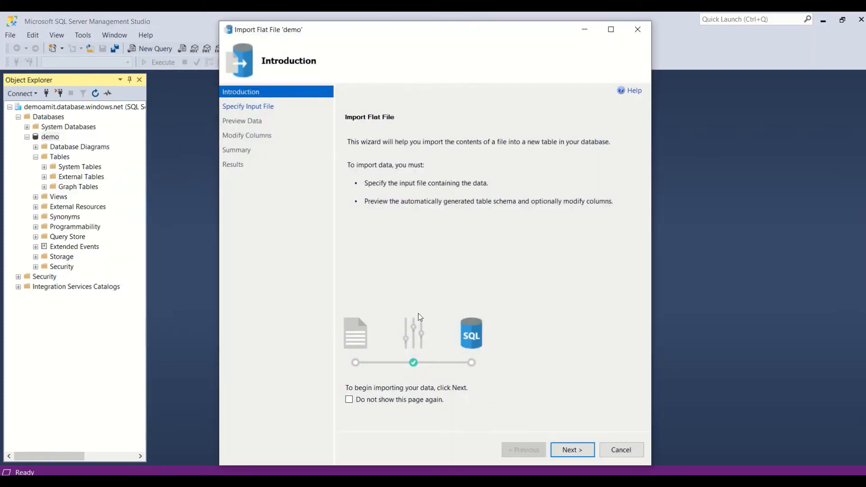
click(579, 458)
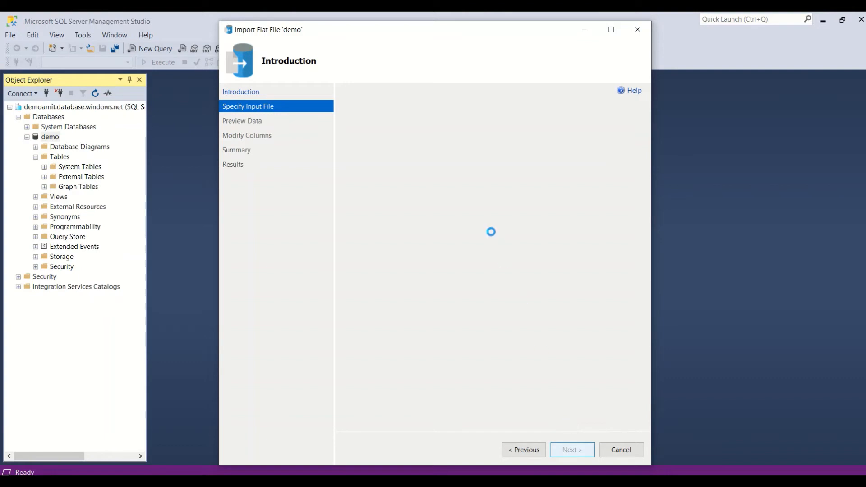
click(621, 163)
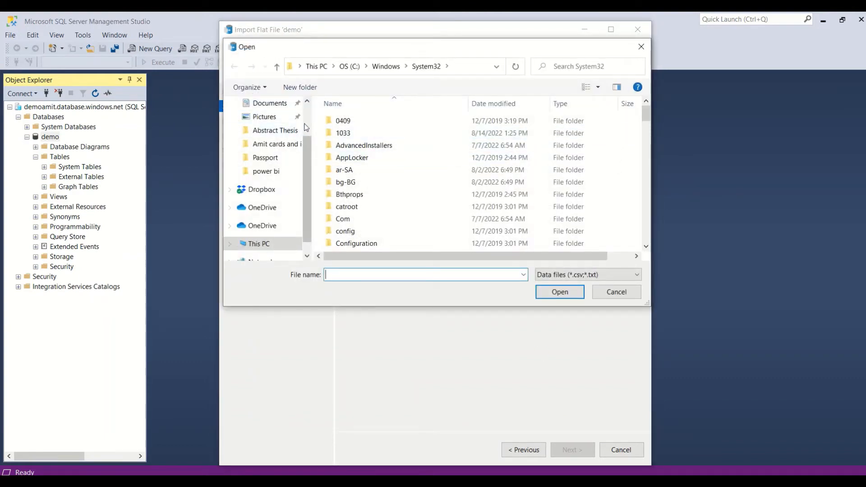
click(265, 171)
double_click(348, 212)
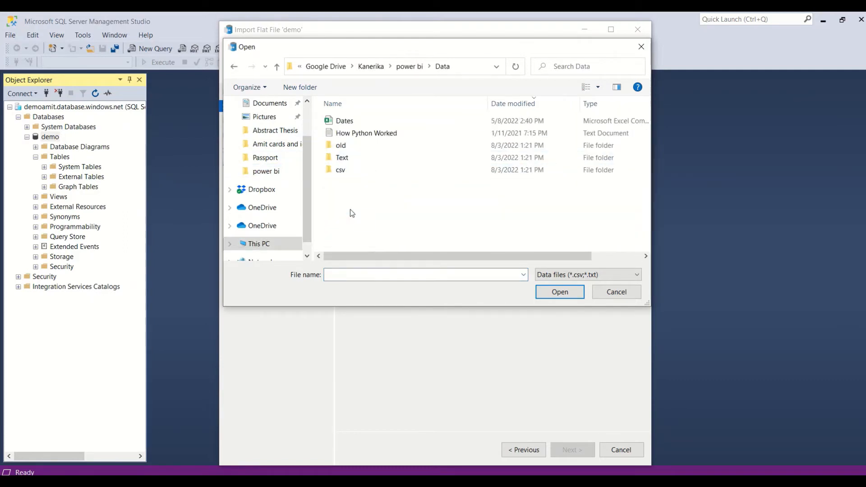
double_click(342, 170)
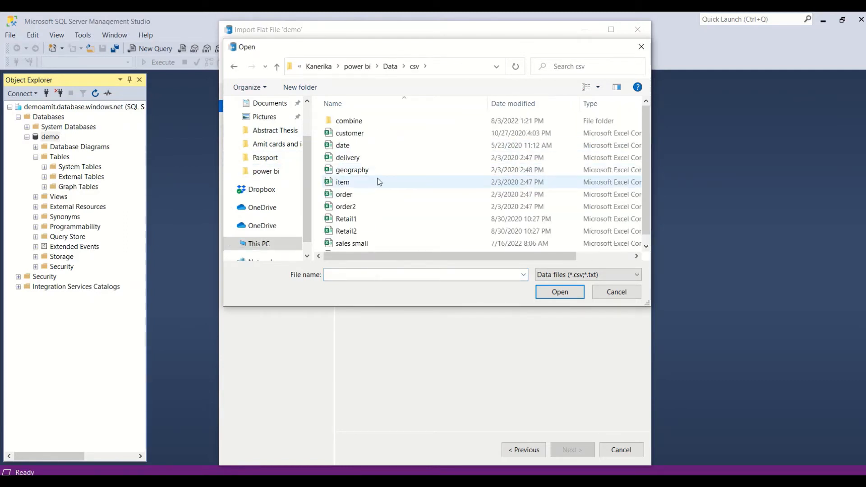
scroll(371, 243, down, 1)
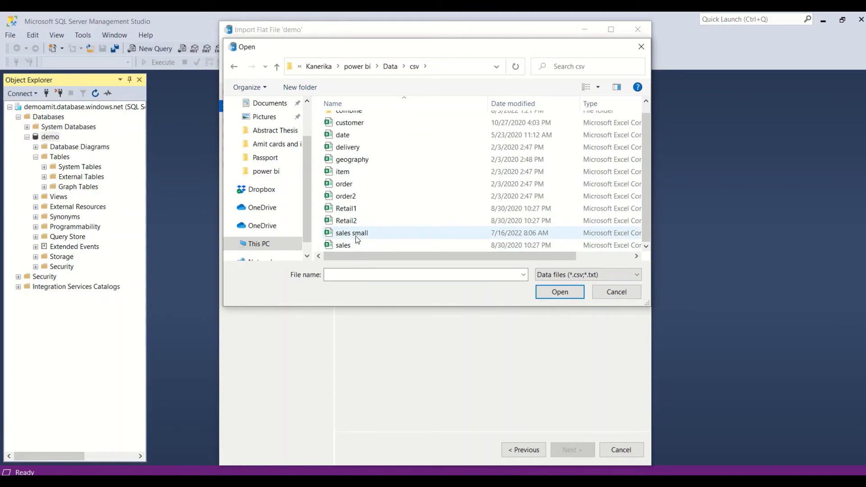
click(348, 247)
click(553, 290)
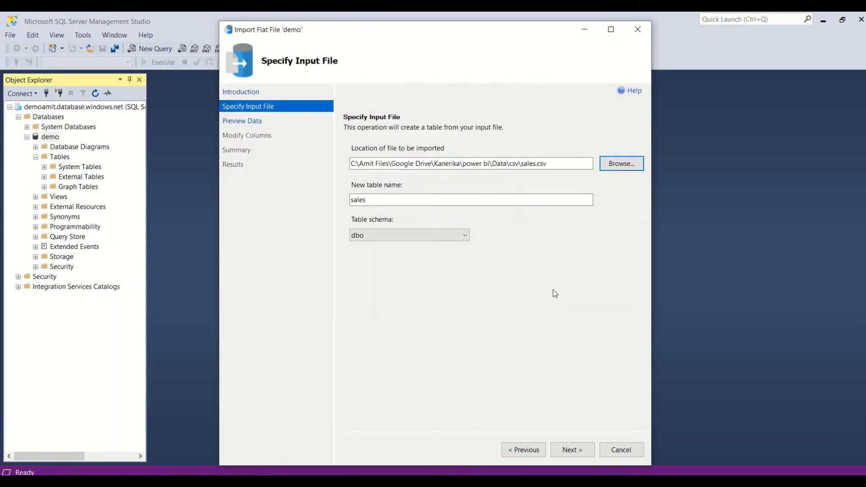
Go past the sales data preview and set Price to decimal(18, 10).
click(575, 456)
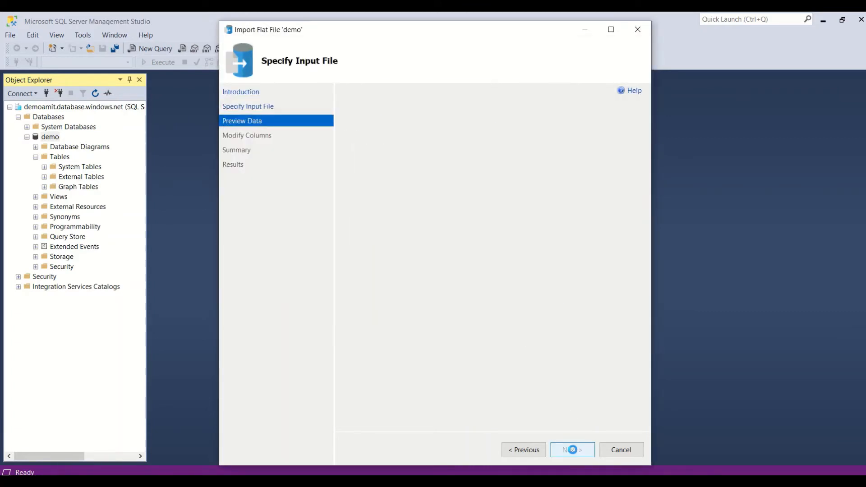
mouse_move(513, 358)
mouse_down()
mouse_move(613, 360)
mouse_move(504, 361)
mouse_up()
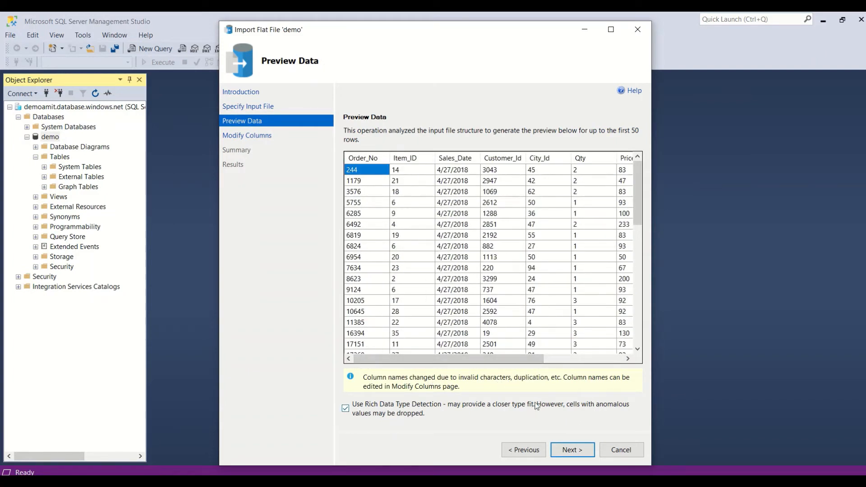
click(572, 449)
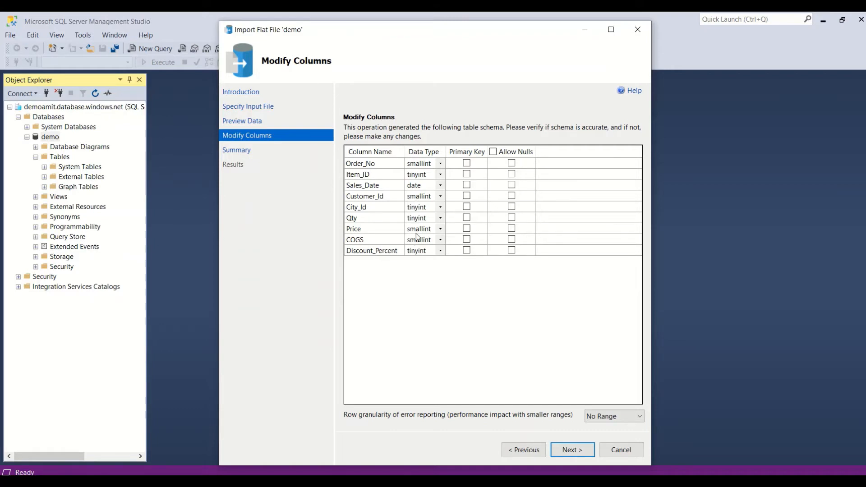
click(440, 229)
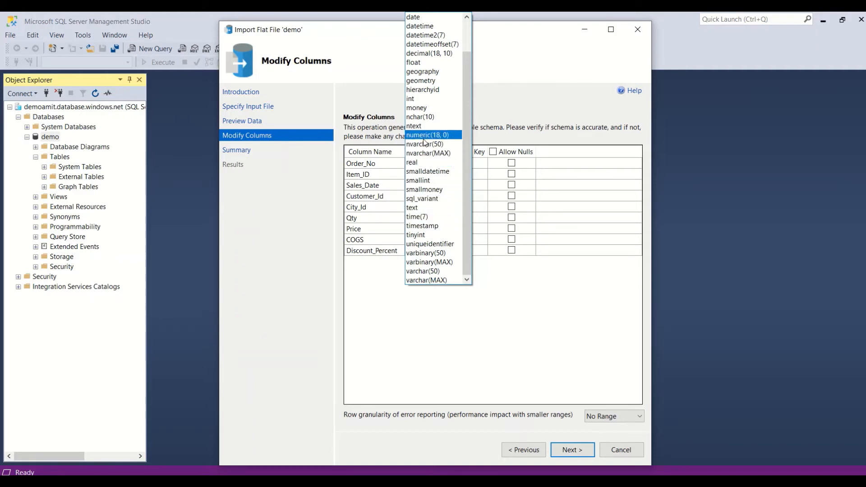
click(429, 53)
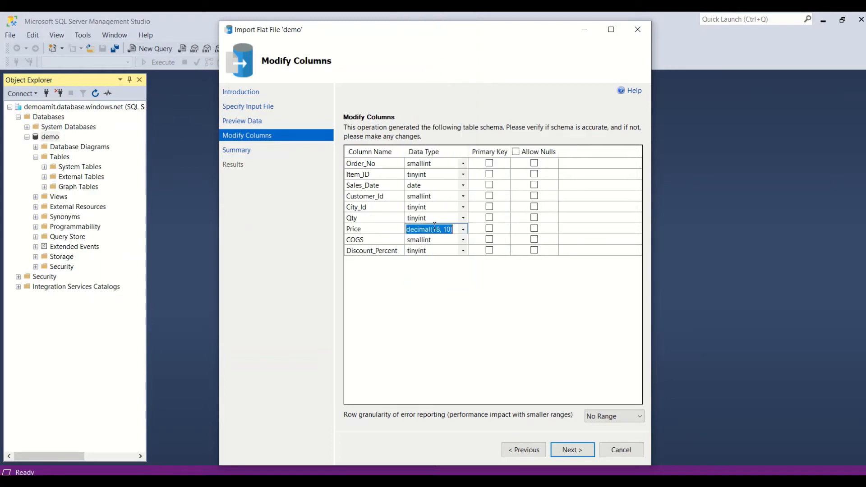
Set Qty, City_Id, Customer_Id and COGS columns to int.
click(436, 218)
text(i)
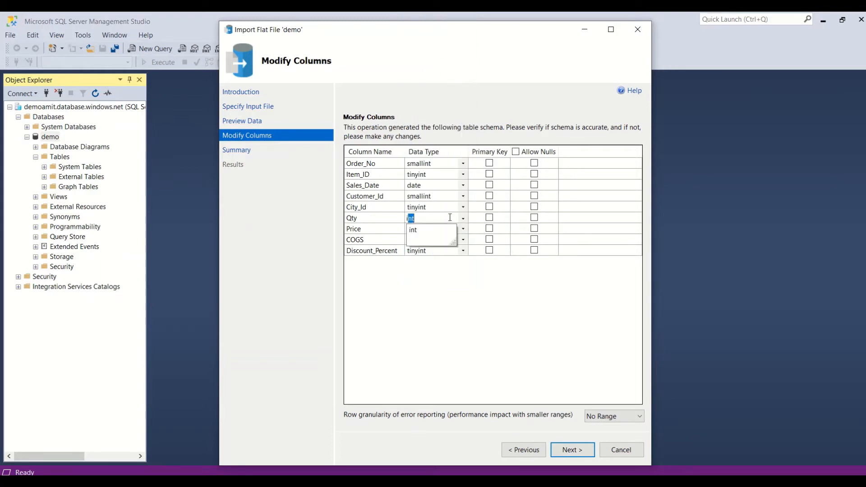
click(425, 208)
text(i)
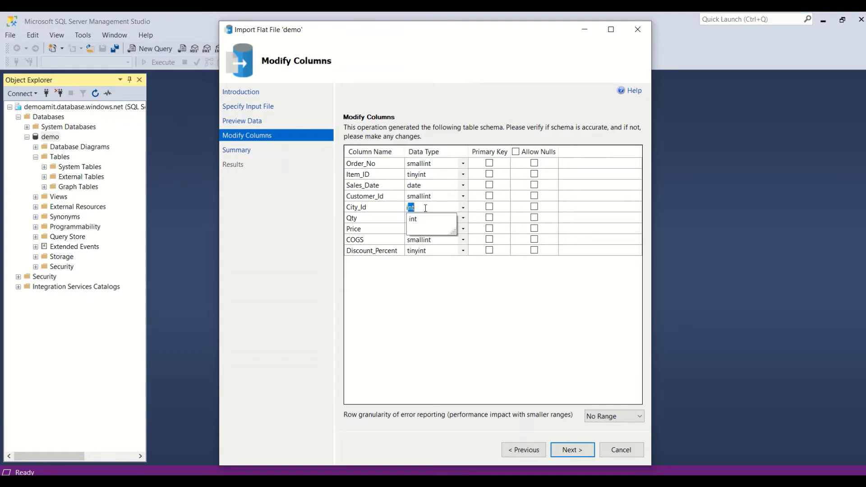
click(425, 196)
text(i)
click(425, 250)
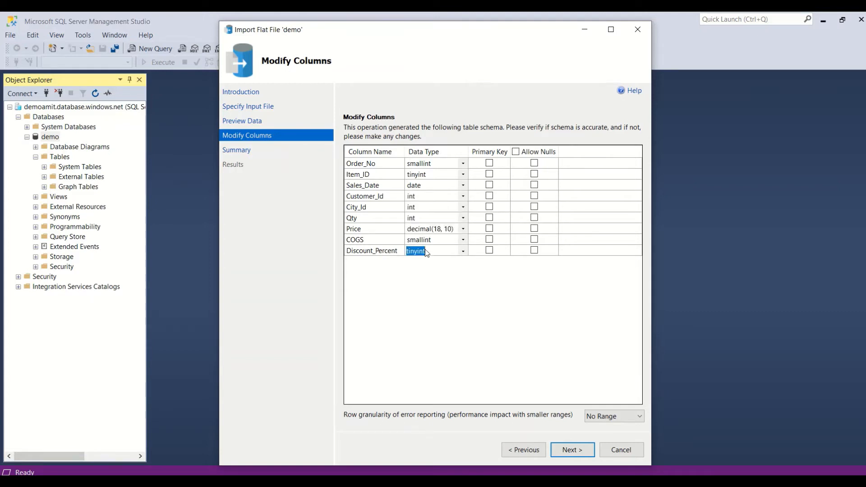
text(i)
click(426, 239)
text(i)
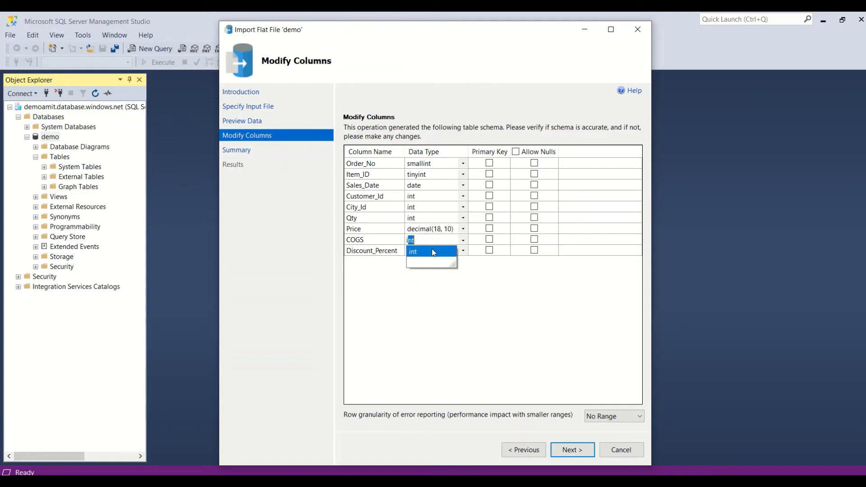
click(432, 252)
Make Discount_Percent decimal(18, 10) and Order_No and Item_ID int.
click(463, 251)
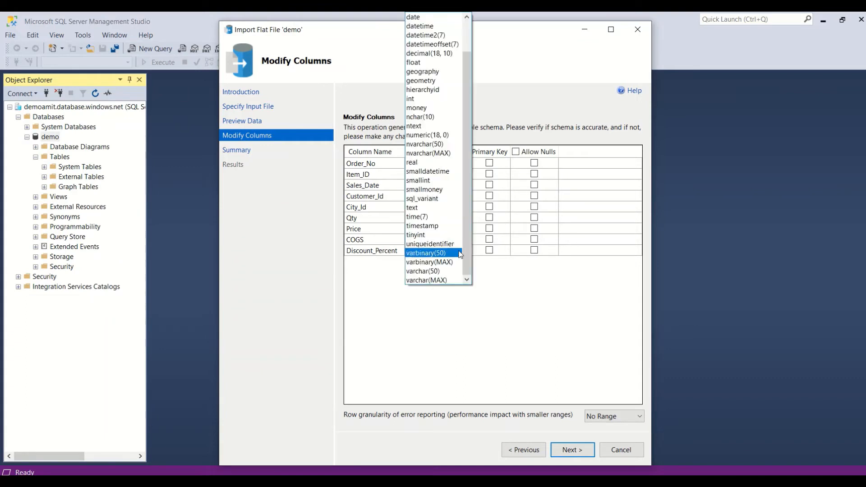
click(432, 54)
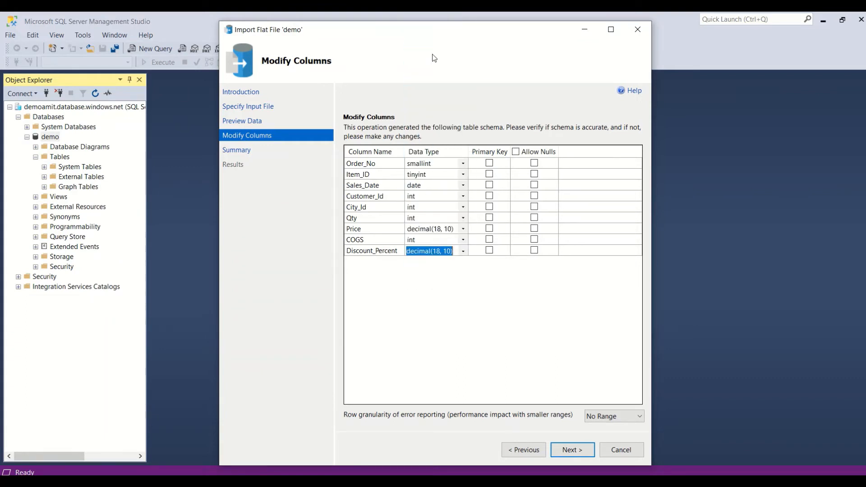
click(437, 163)
text(i)
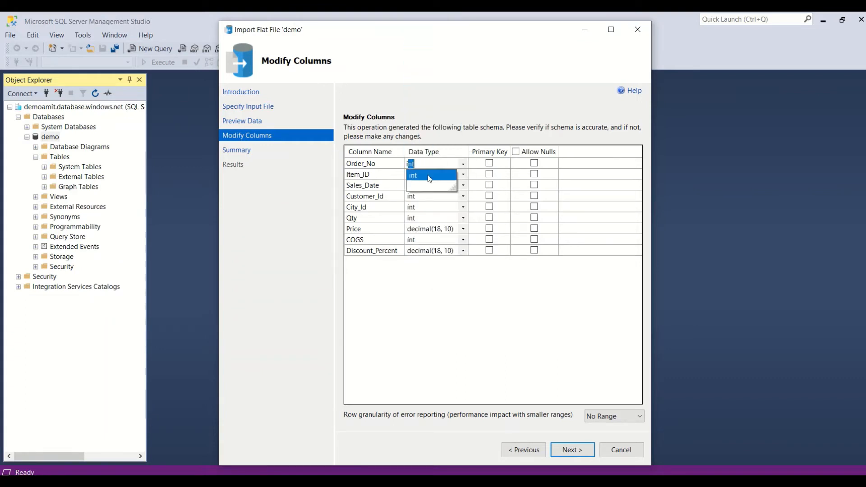
click(426, 176)
click(425, 175)
text(int)
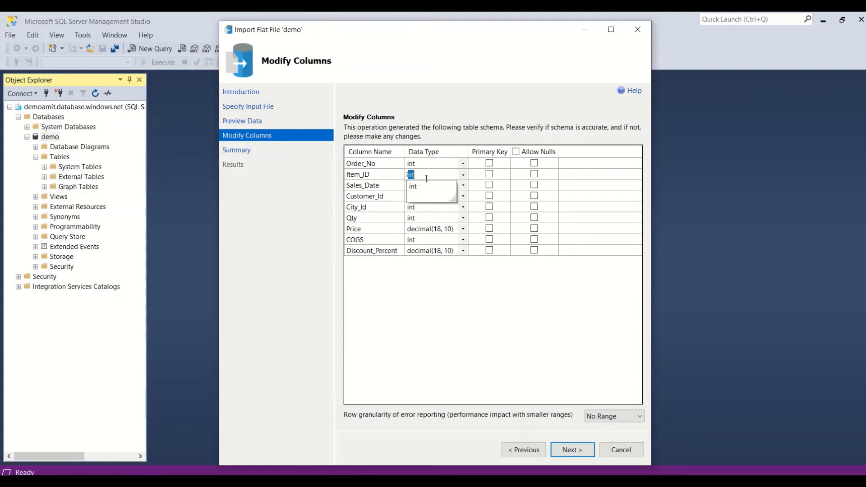
click(426, 186)
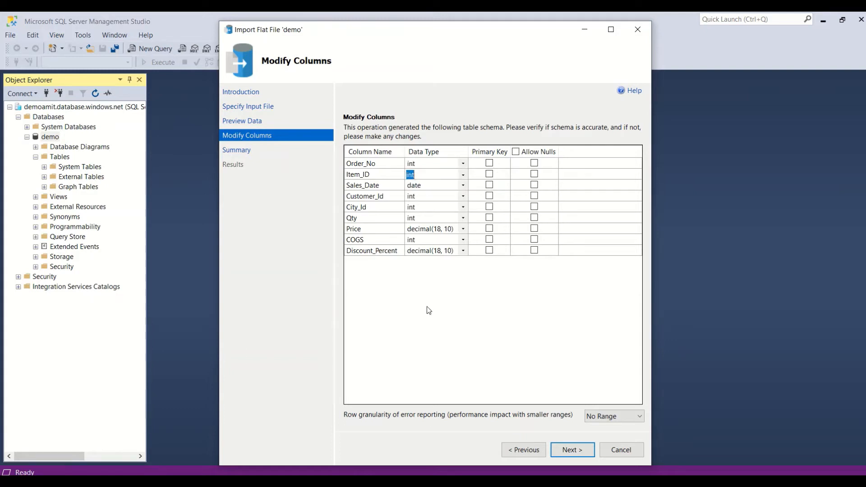
click(570, 453)
Run the sales.csv import into demo, acknowledge the Success message, and close the wizard.
click(571, 450)
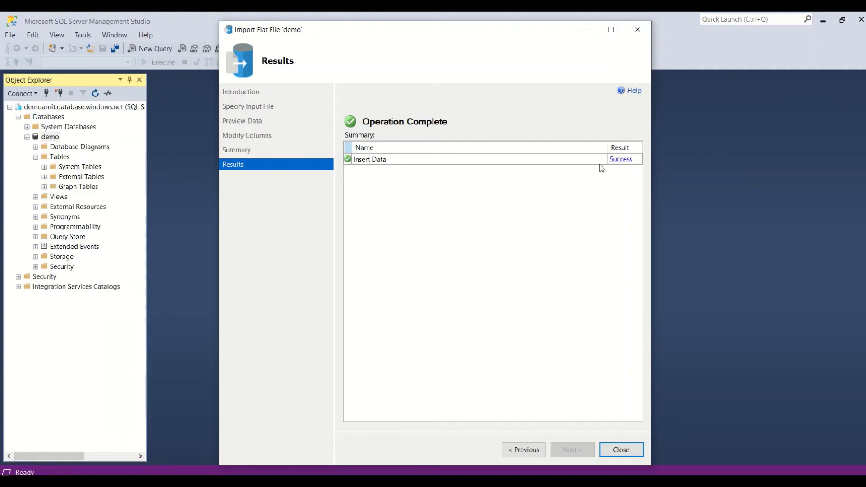
click(616, 163)
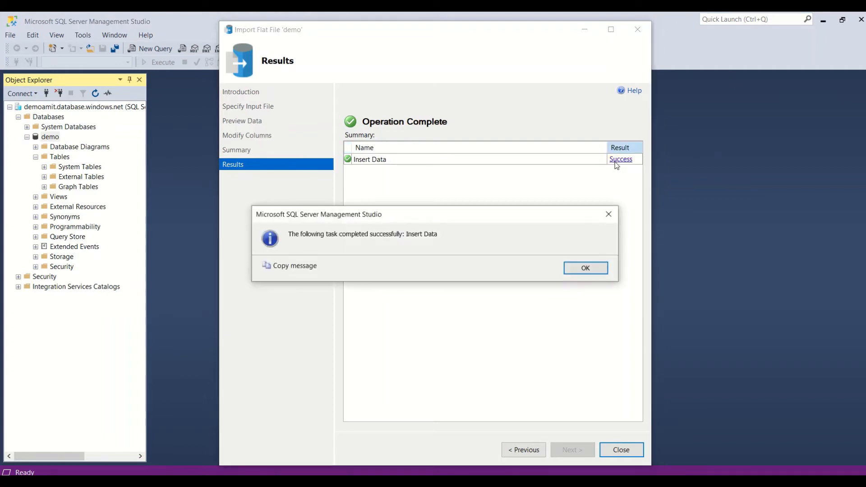
click(571, 269)
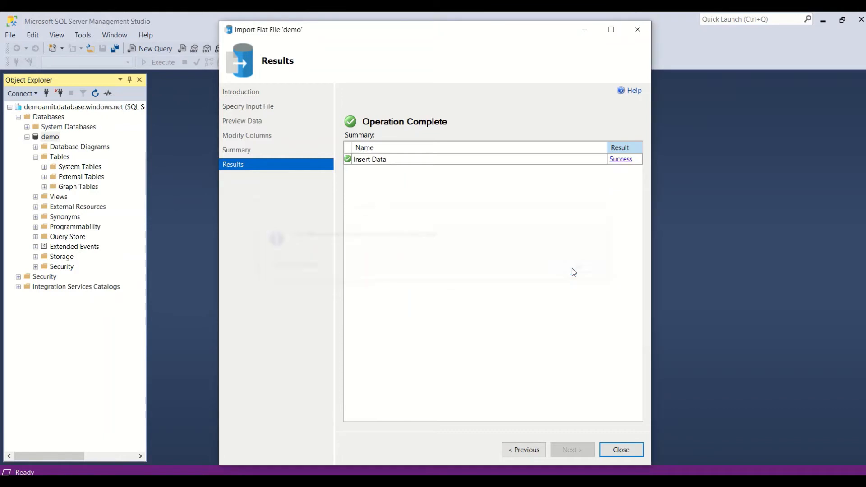
click(620, 450)
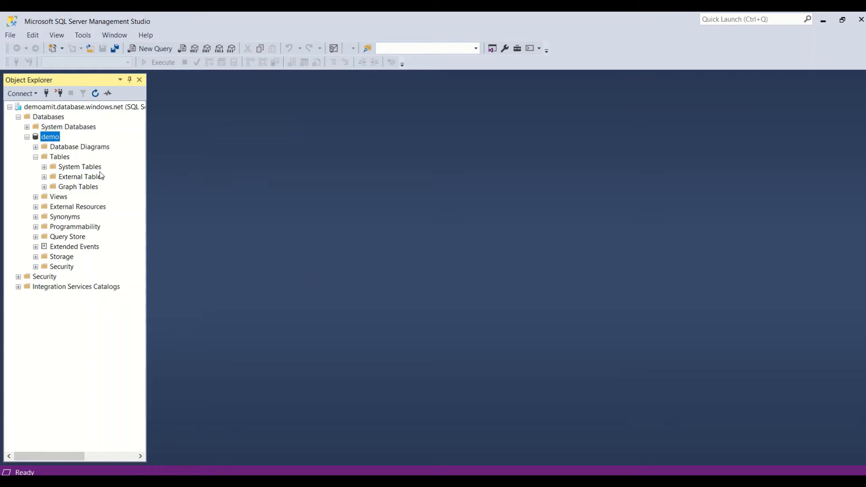
Start Import Flat File on demo with customer.csv and reach the Modify Columns page.
right_click(47, 137)
mouse_move(87, 168)
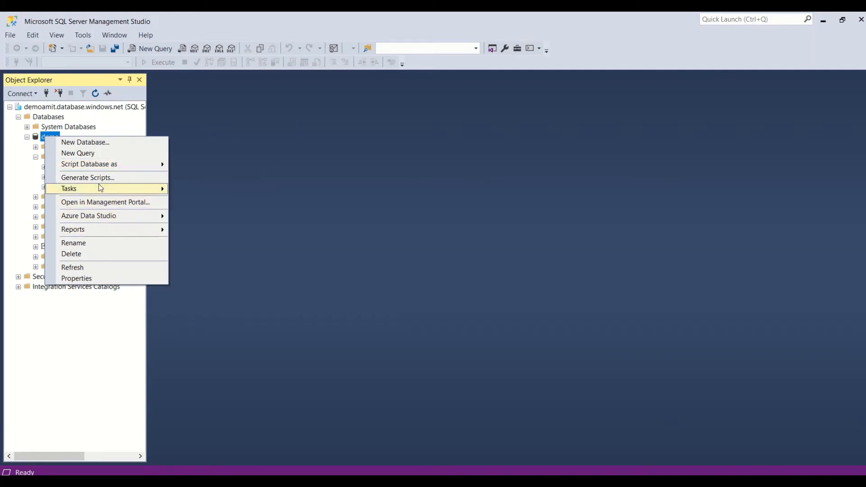
mouse_move(144, 193)
click(198, 293)
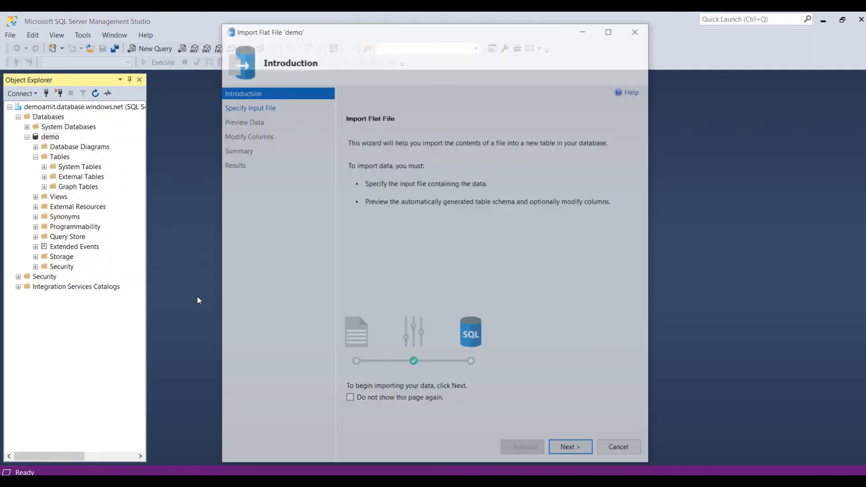
click(570, 449)
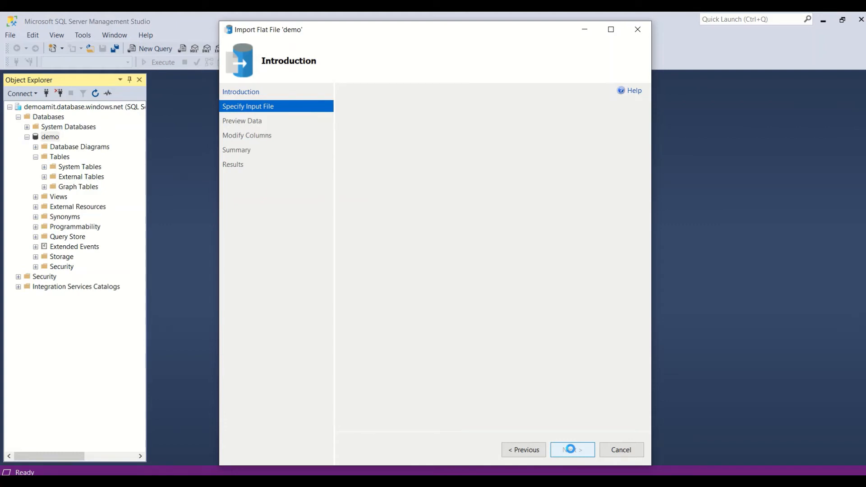
click(626, 167)
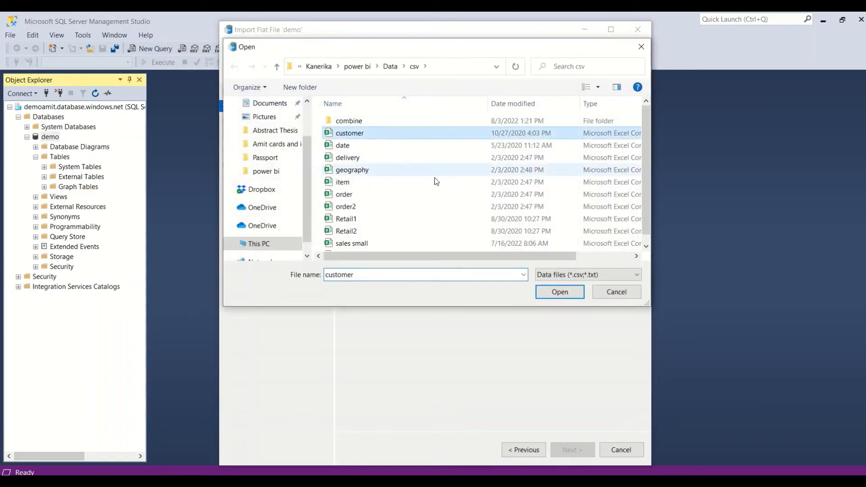
click(564, 293)
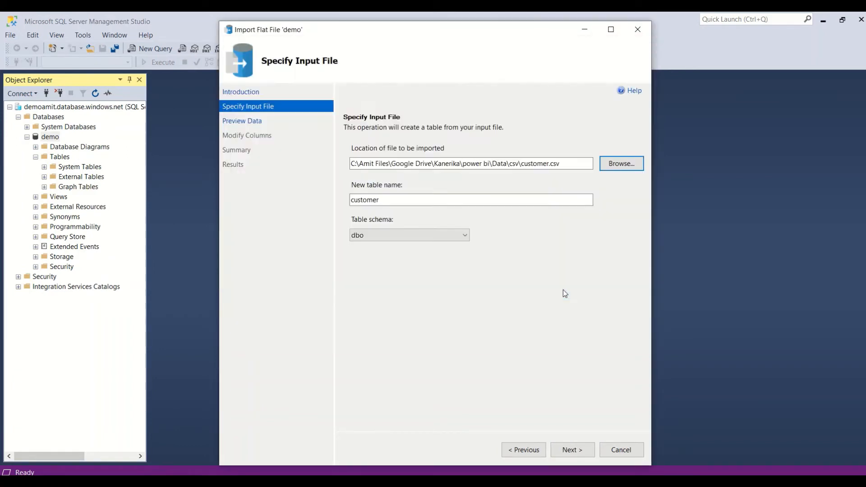
click(568, 449)
click(575, 450)
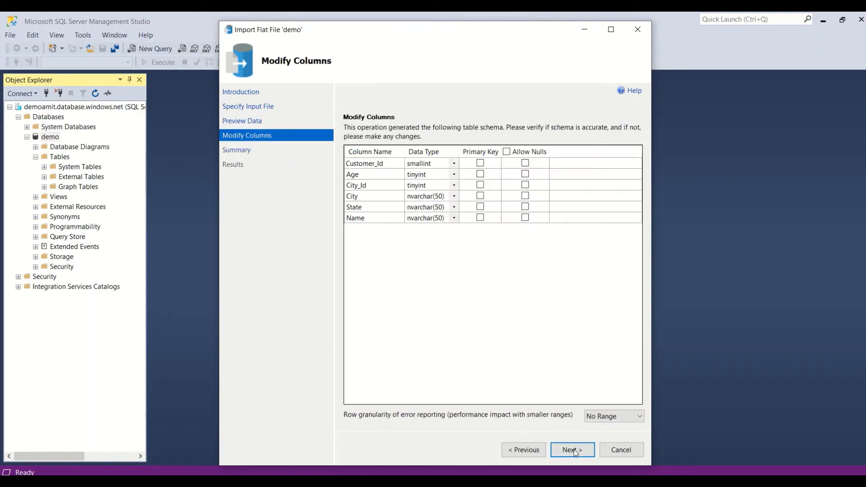
Set Customer_Id, Age and City_Id to int.
click(431, 164)
text(int)
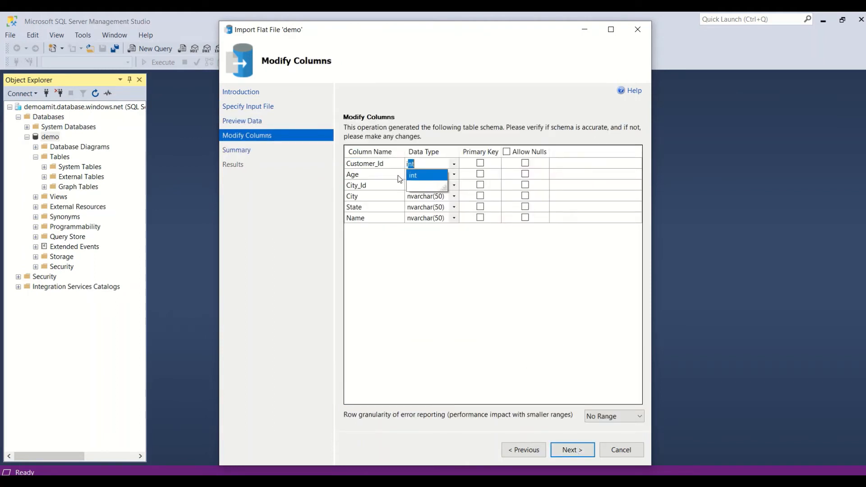
click(428, 174)
text(int)
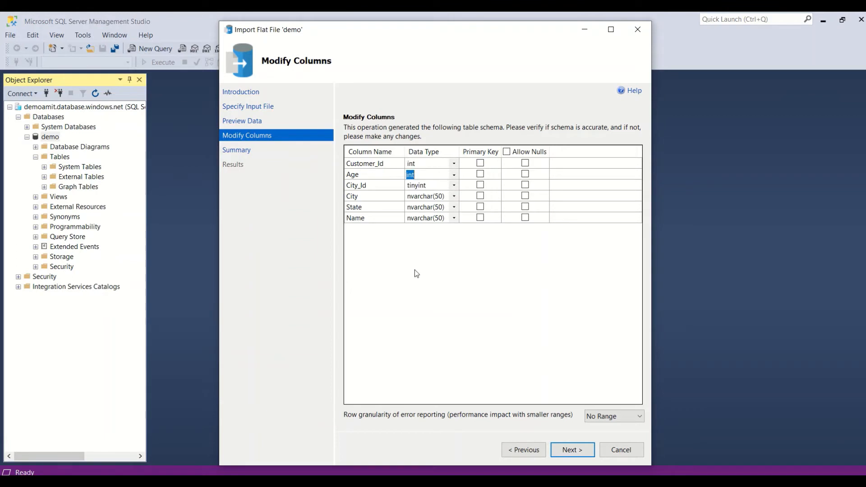
click(425, 189)
text(int)
Set City, State and Name to varchar(50).
click(421, 197)
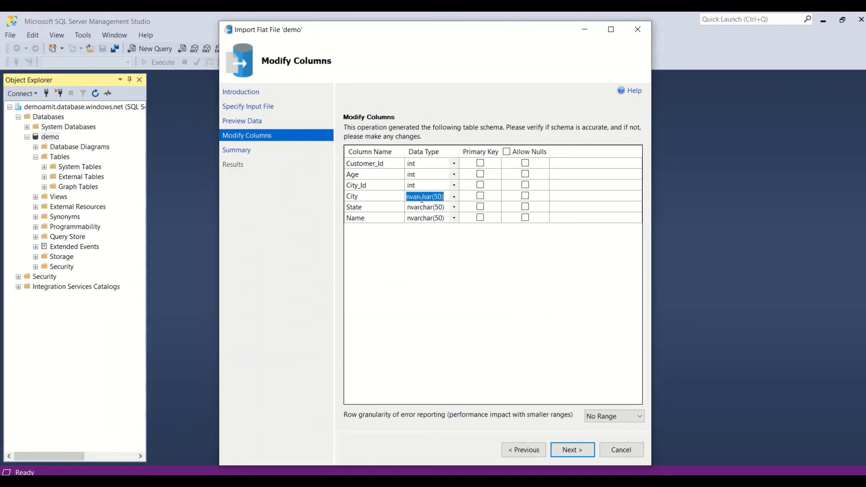
text(v)
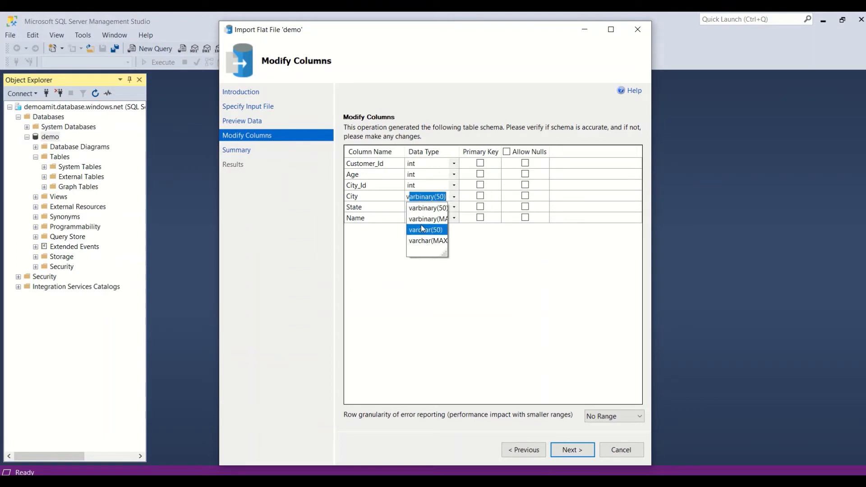
click(423, 231)
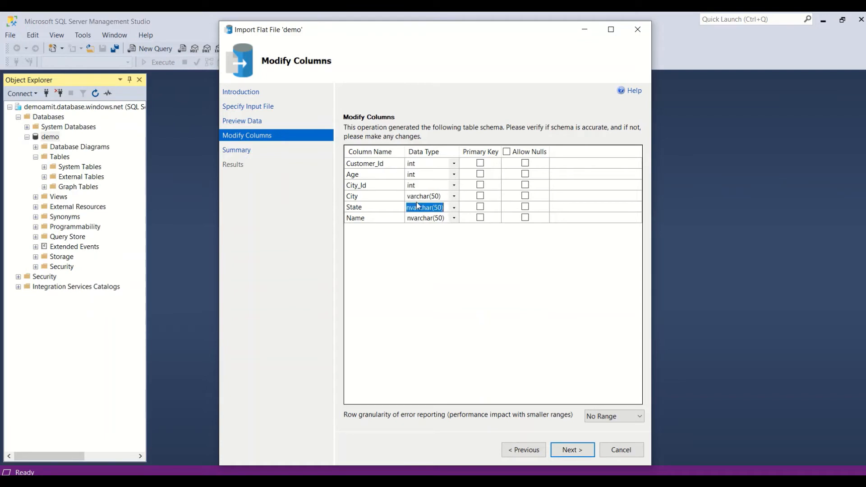
text(v)
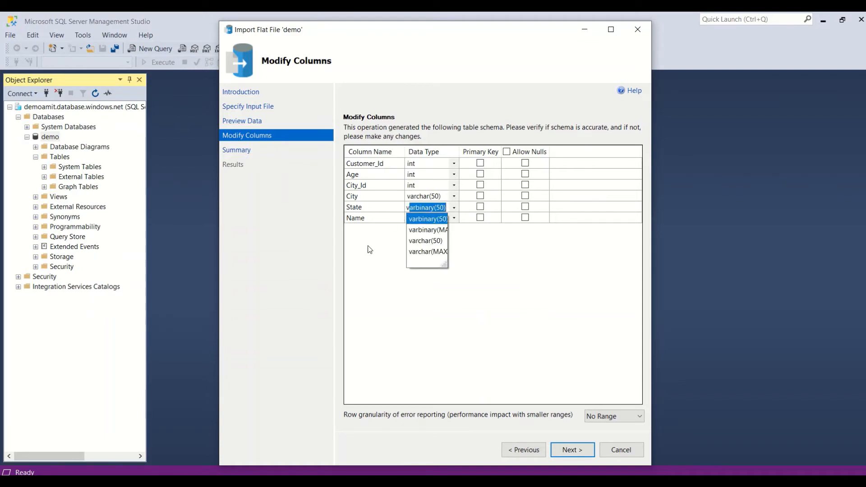
click(426, 241)
click(414, 220)
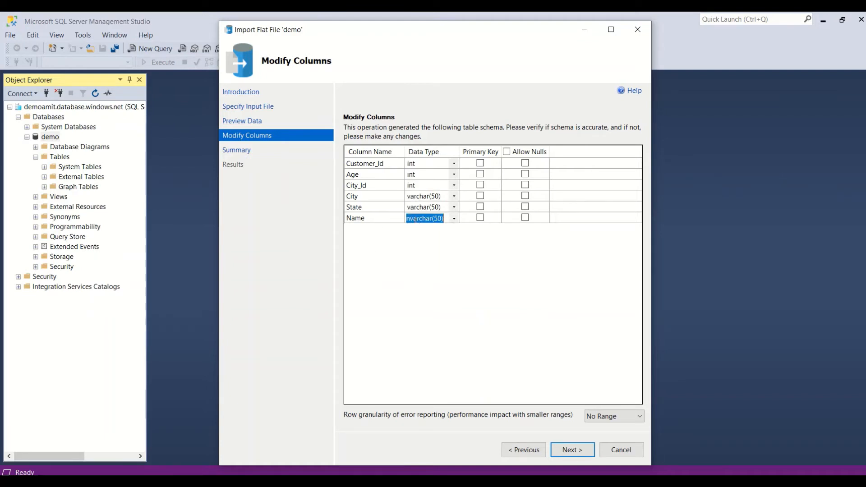
text(v)
click(417, 251)
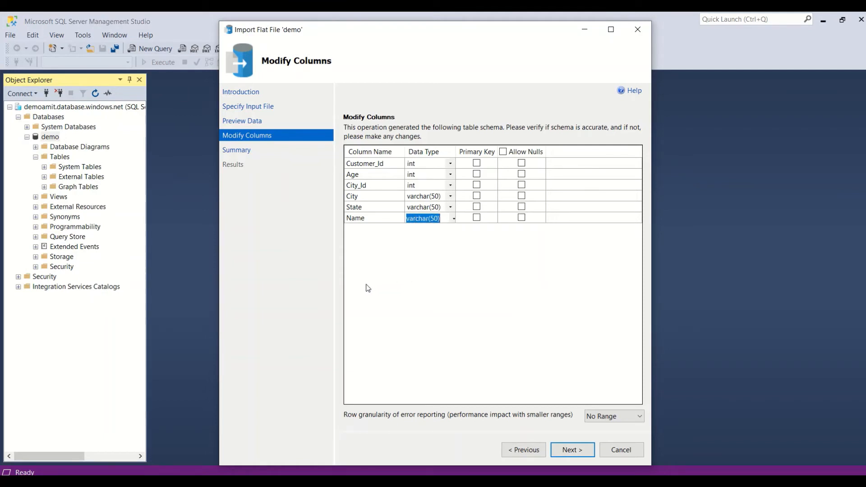
click(565, 450)
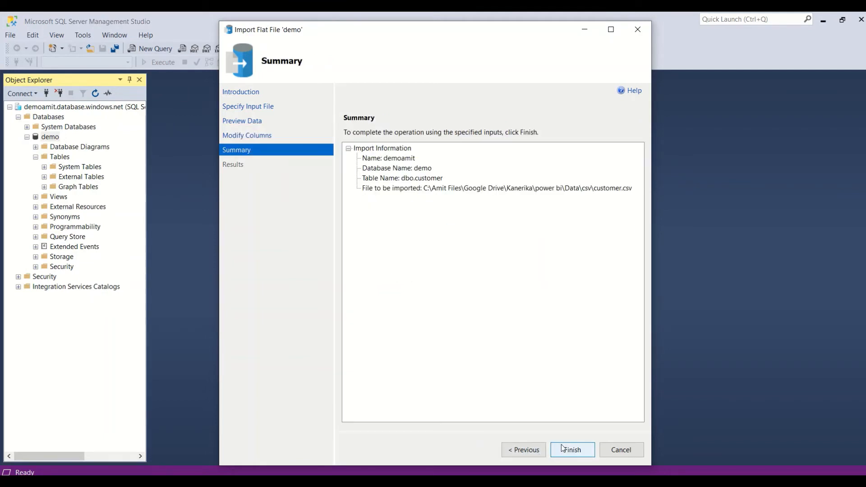
Run the customer import, then refresh demo so dbo.customer and dbo.sales appear under Tables.
click(565, 450)
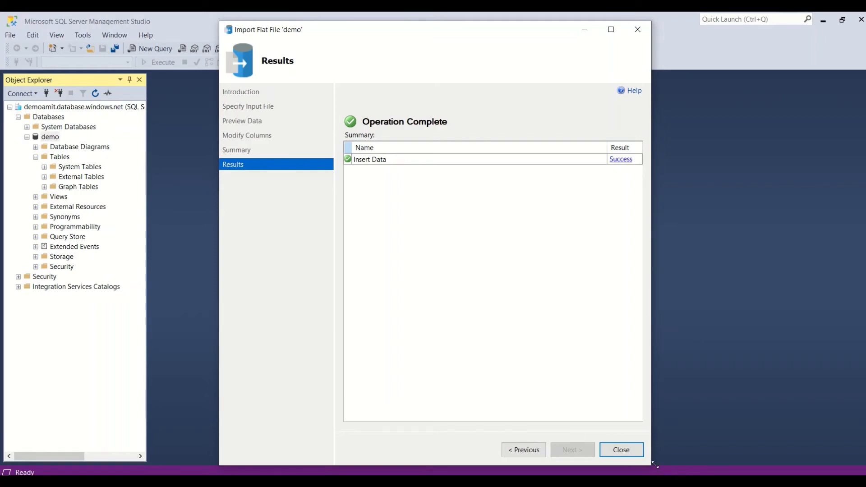
click(621, 452)
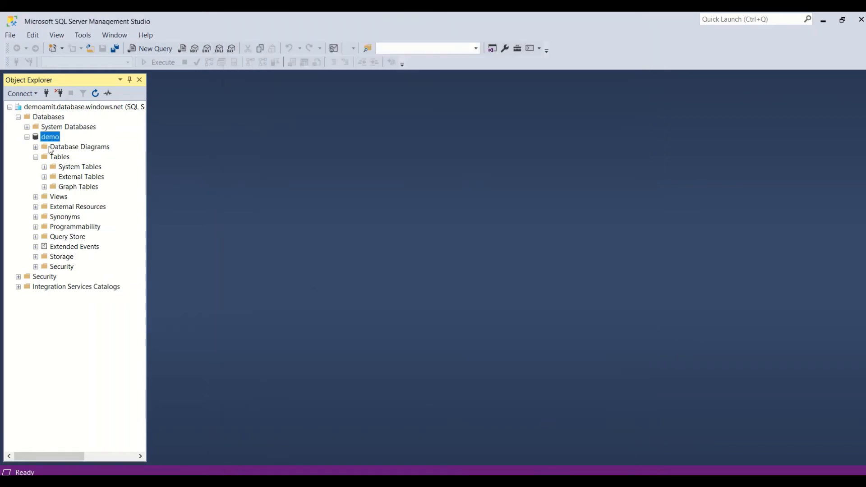
click(96, 93)
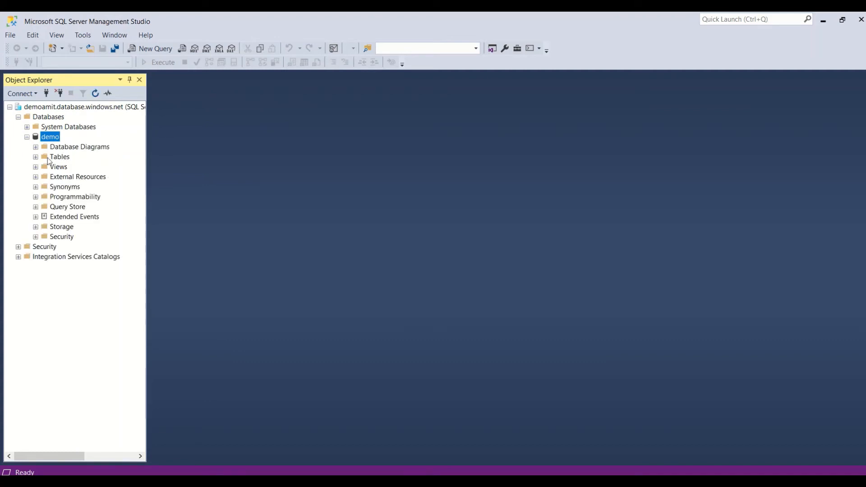
click(35, 157)
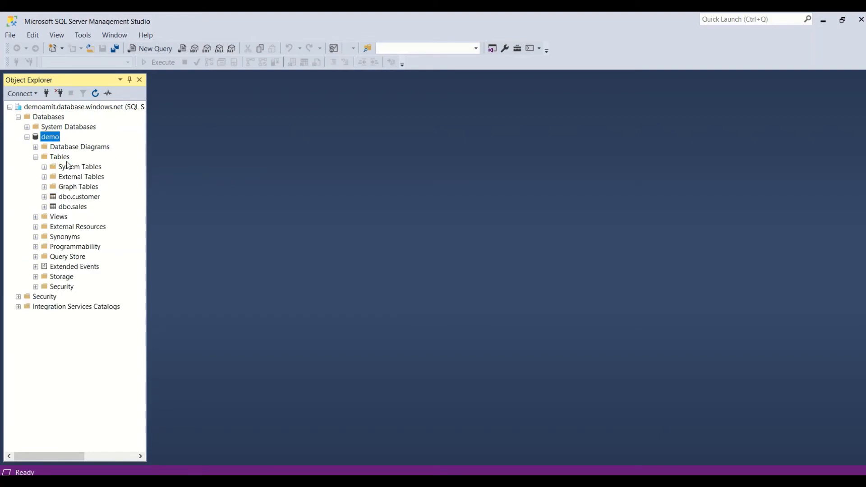
click(78, 198)
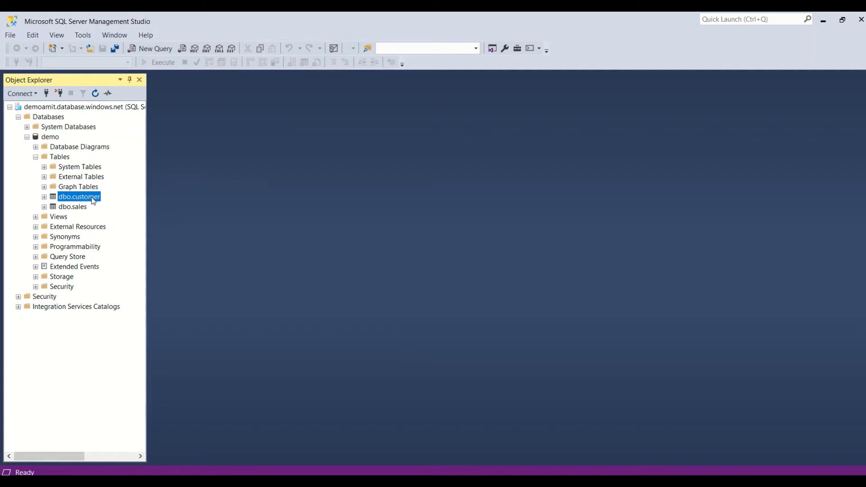
right_click(93, 200)
Generate a Select Top 1000 Rows query, rewrite it to read from sales, and run it.
click(153, 225)
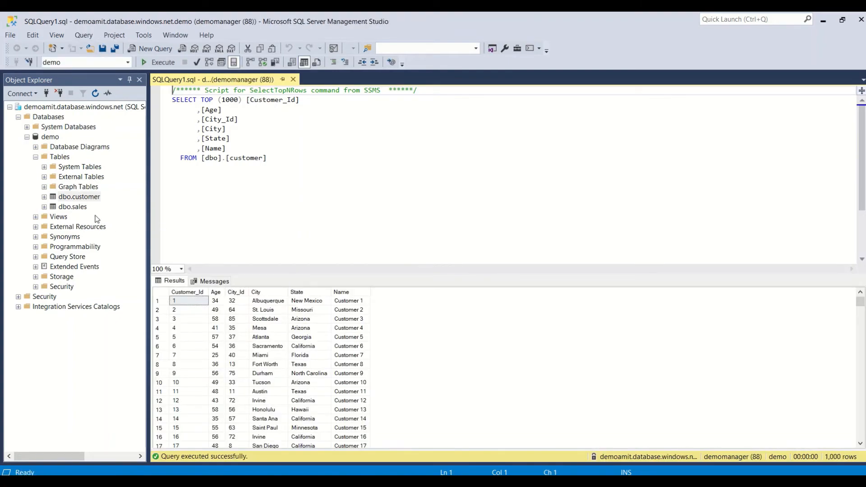
click(80, 210)
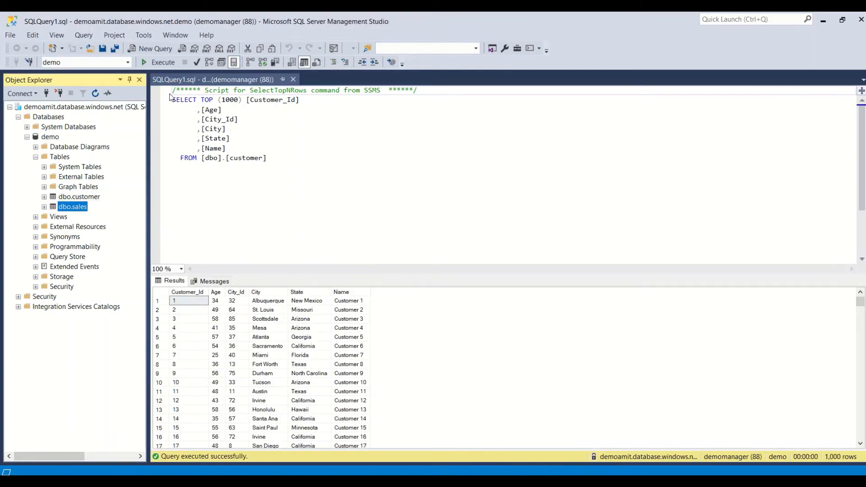
click(273, 160)
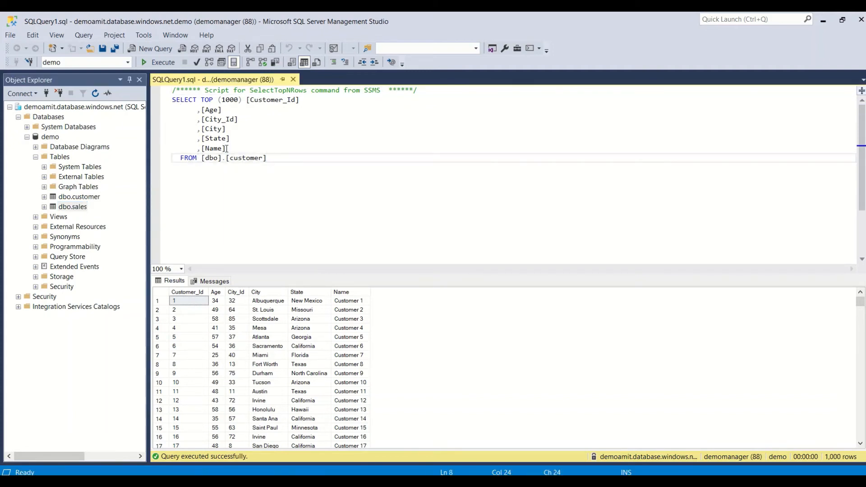
drag(226, 150, 202, 101)
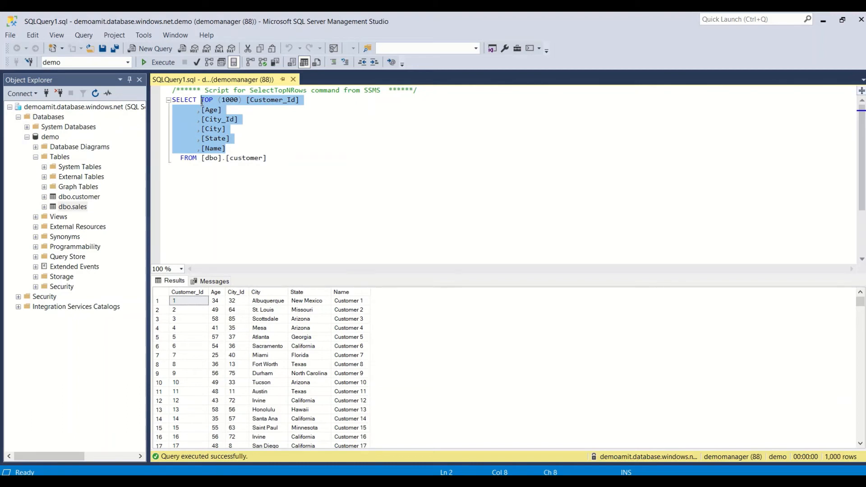
text(T *)
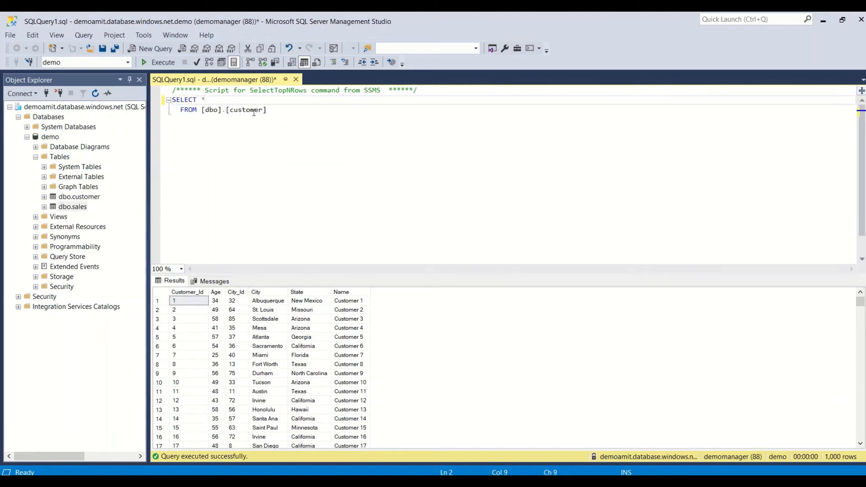
double_click(242, 111)
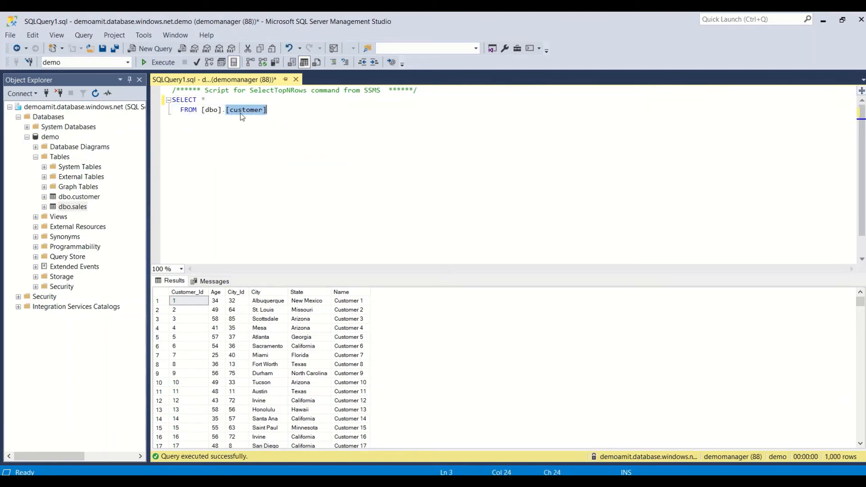
text(sales)
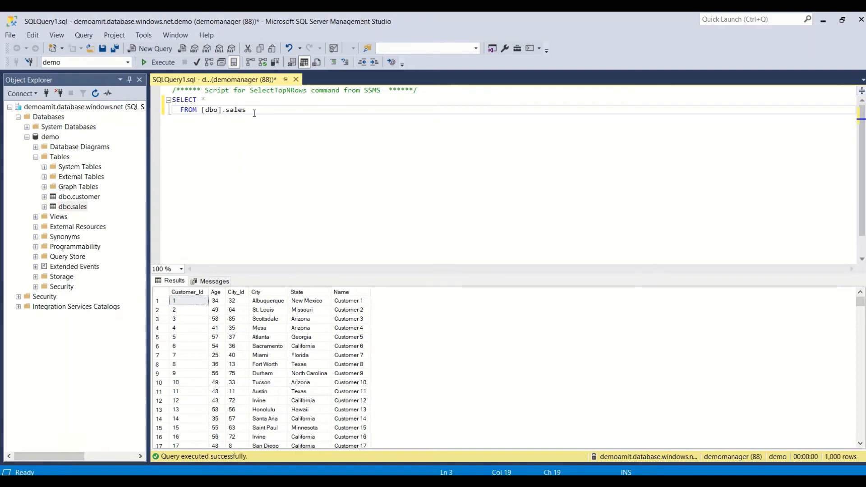
drag(255, 113, 172, 99)
click(148, 65)
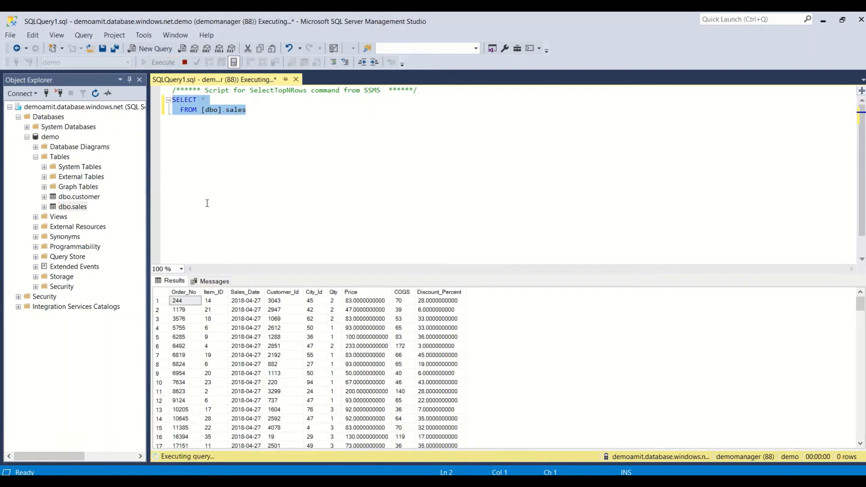
scroll(207, 203, down, 1)
scroll(315, 352, down, 17)
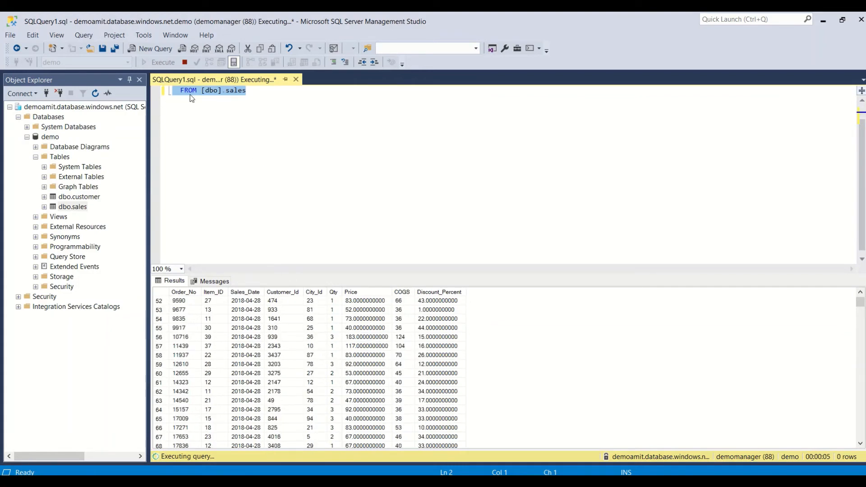
scroll(208, 130, up, 1)
Change it to SELECT count(*) FROM [dbo].sales and execute, returning 30000.
click(213, 98)
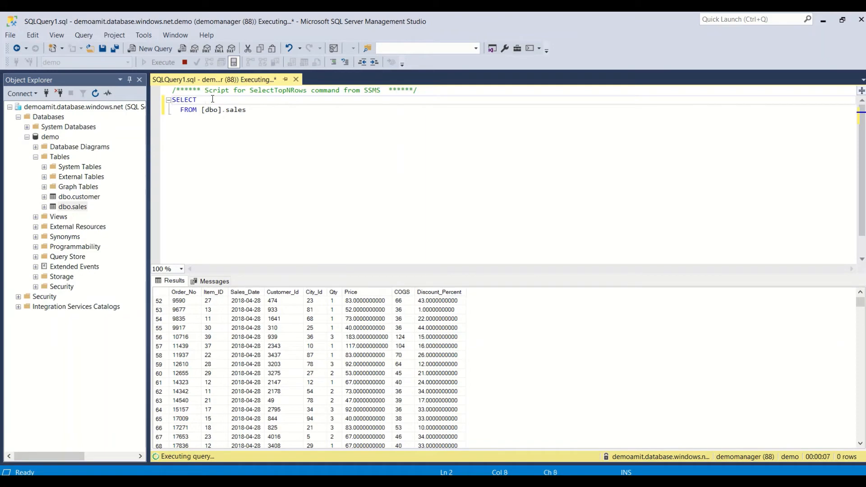
text(count(*))
drag(274, 112, 171, 102)
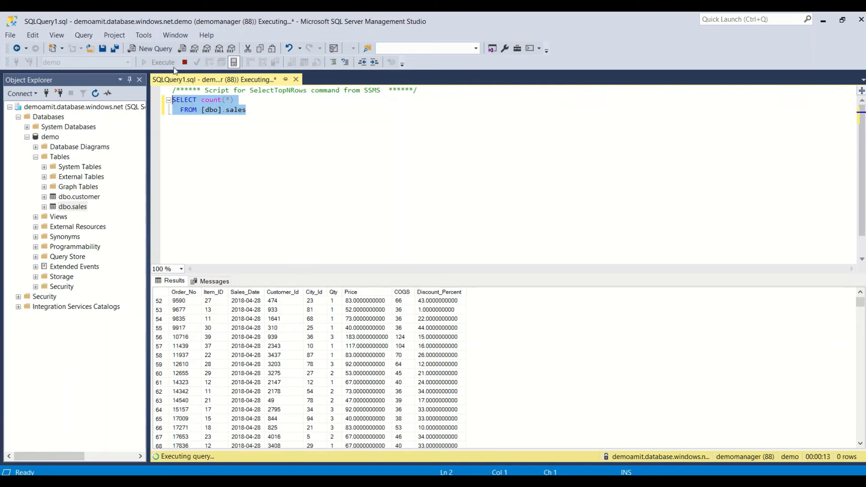
click(184, 62)
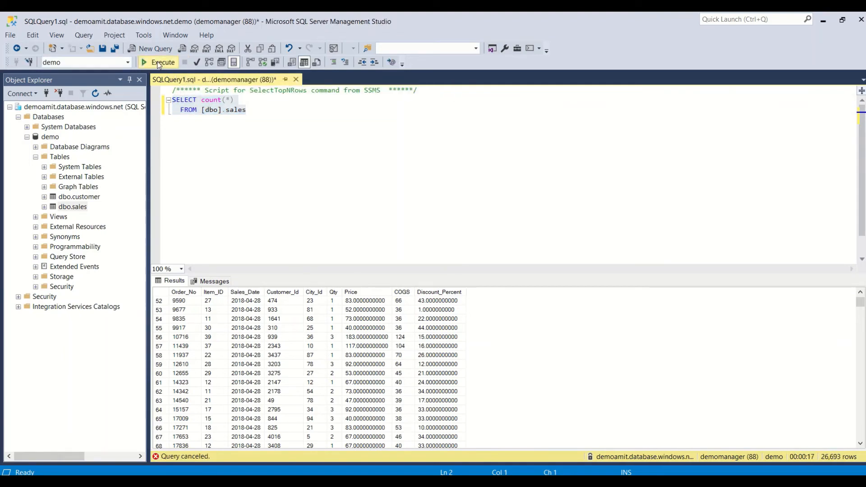
click(157, 62)
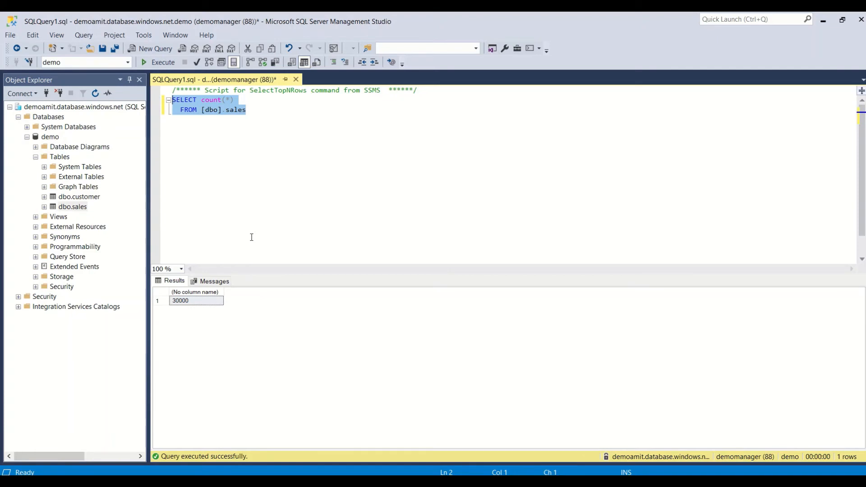
Launch Import Flat File from demo's Tasks menu and get past the introduction page.
click(51, 138)
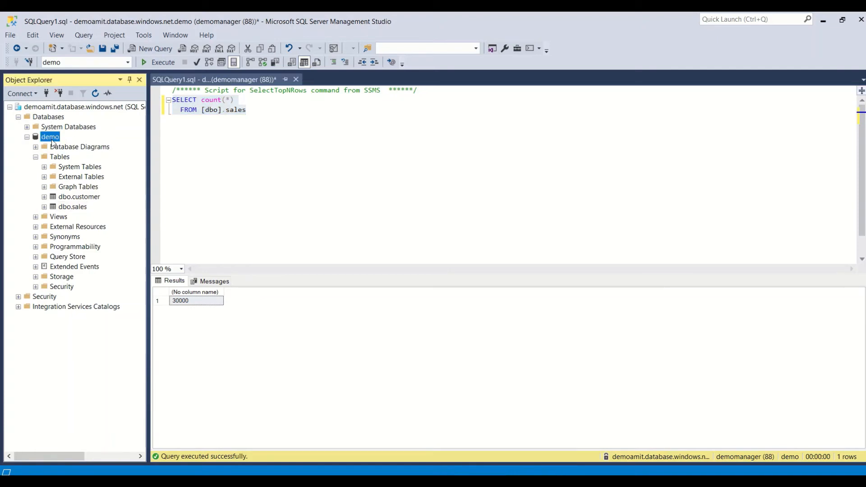
right_click(52, 141)
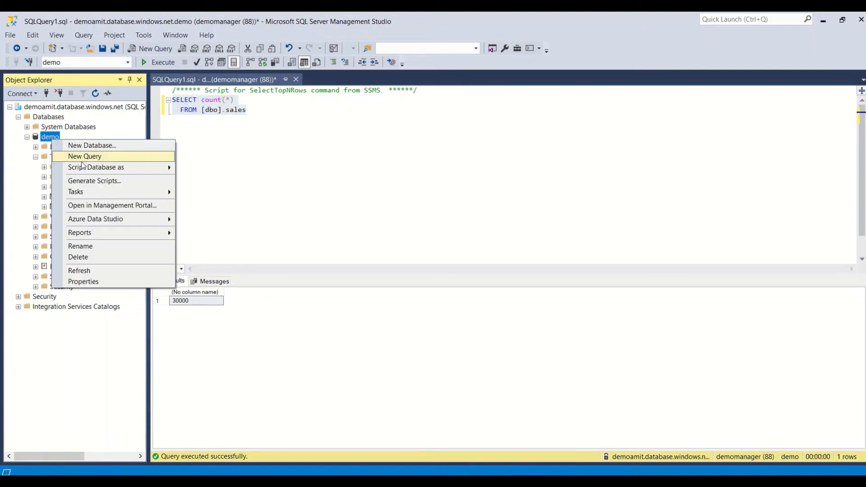
mouse_move(110, 192)
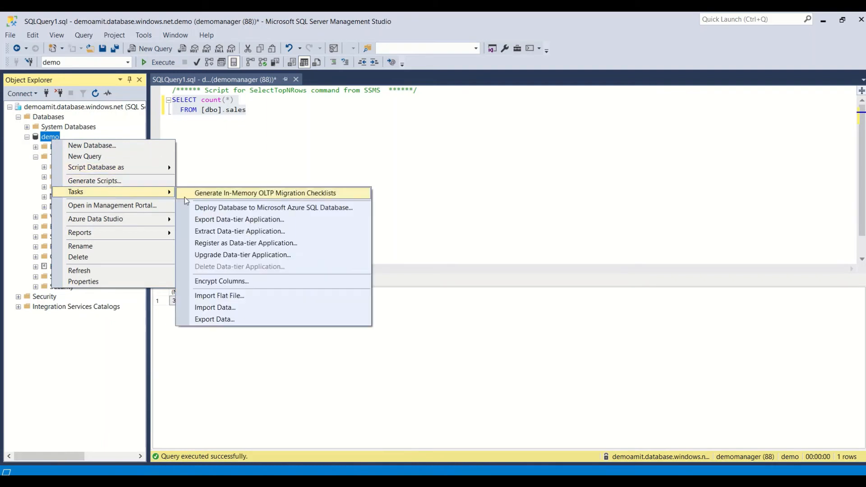
click(224, 296)
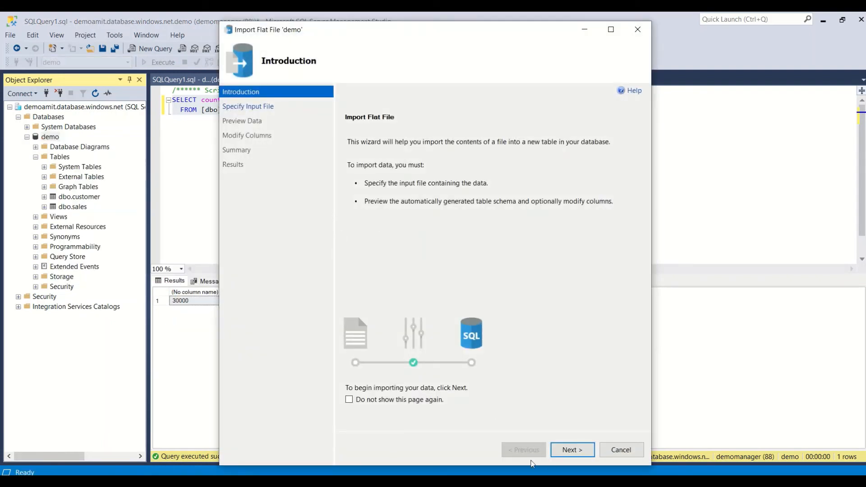
click(572, 450)
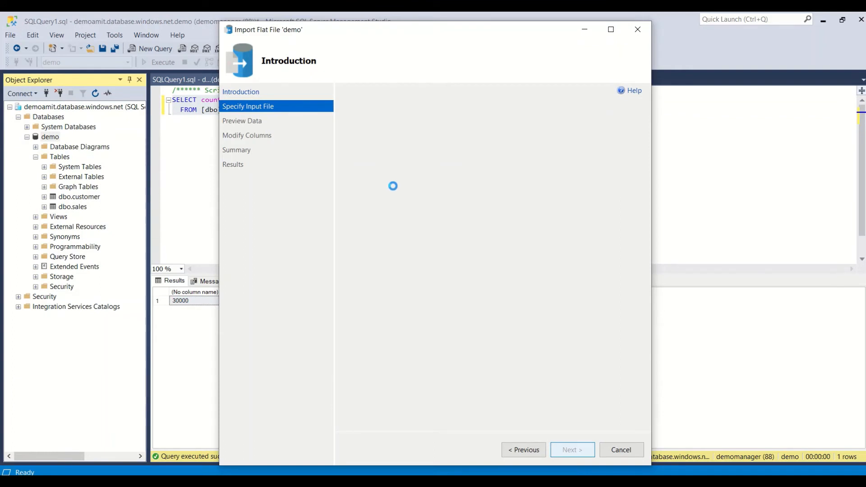
Choose item.csv as the input file and reach the Modify Columns page.
click(626, 165)
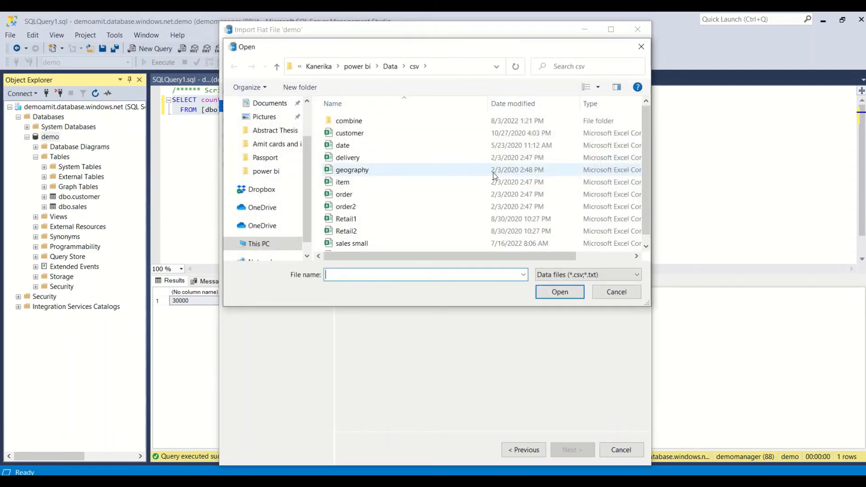
click(357, 182)
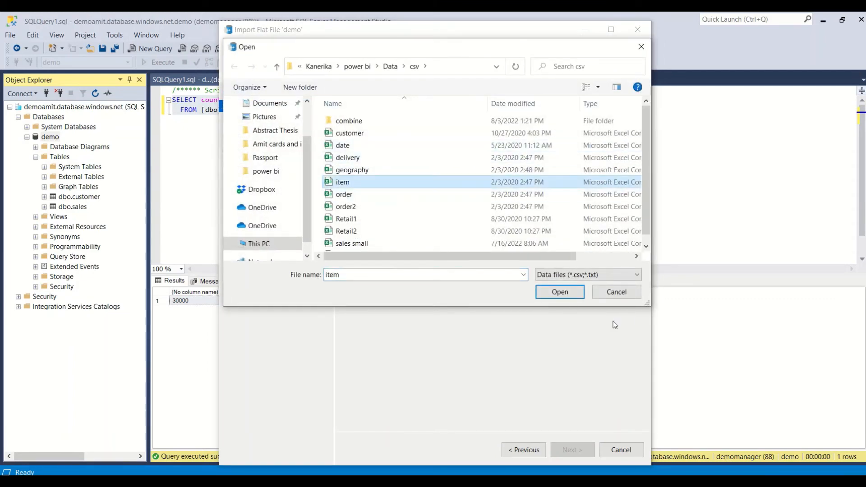
click(565, 293)
click(569, 450)
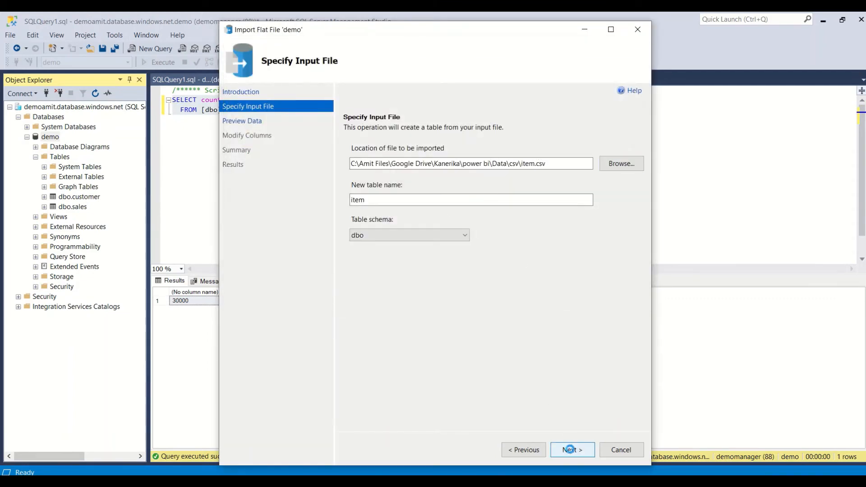
click(582, 450)
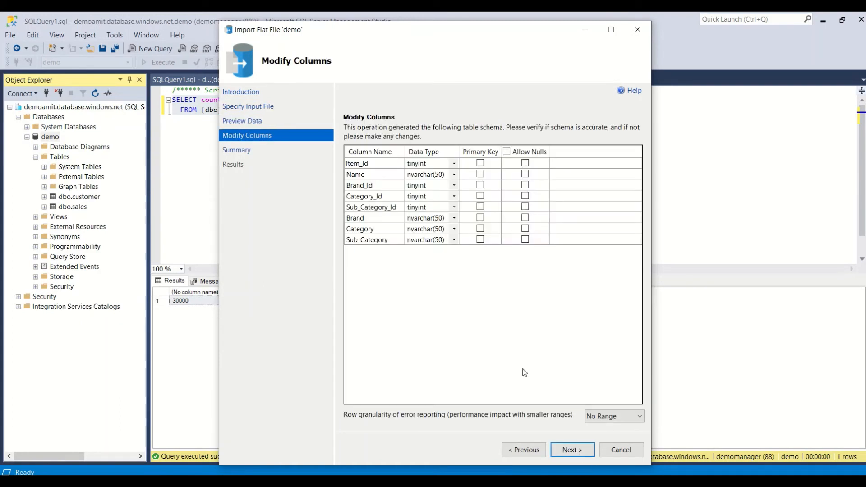
Set Item_Id to int and Name to varchar(50).
click(429, 164)
text(int)
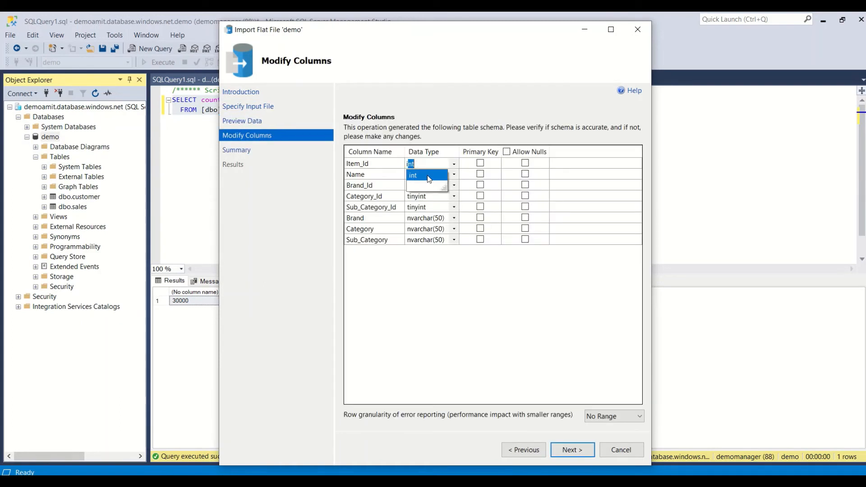
click(414, 177)
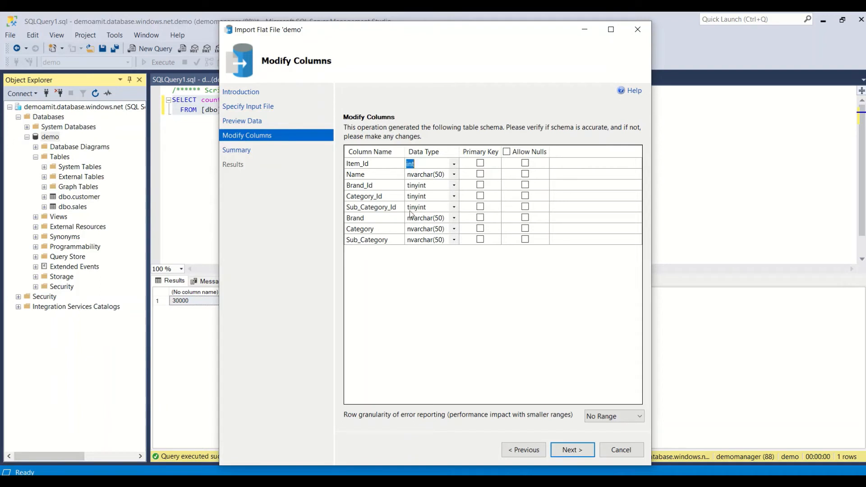
click(422, 175)
text(v)
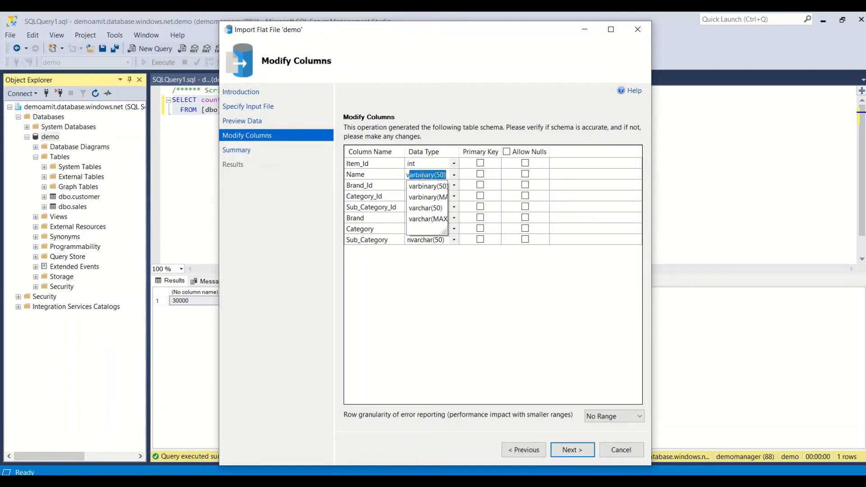
click(416, 204)
Set Brand_Id, Category_Id and Sub_Category_Id to int.
click(417, 186)
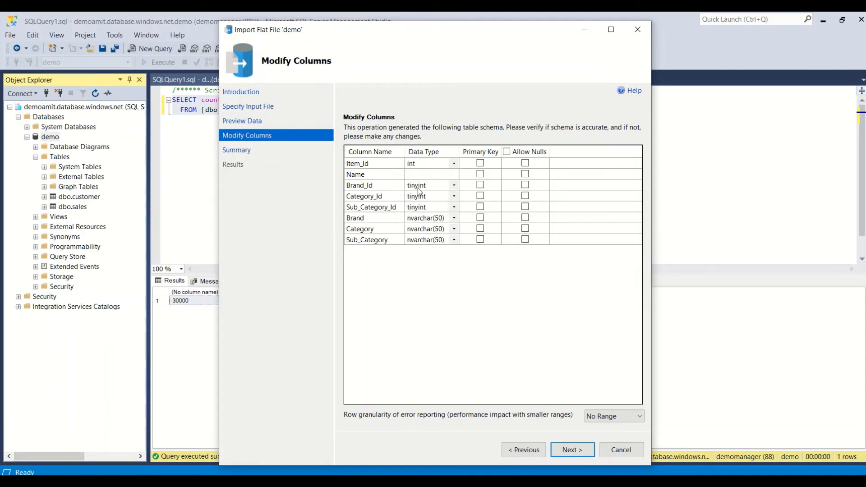
text(int)
click(415, 197)
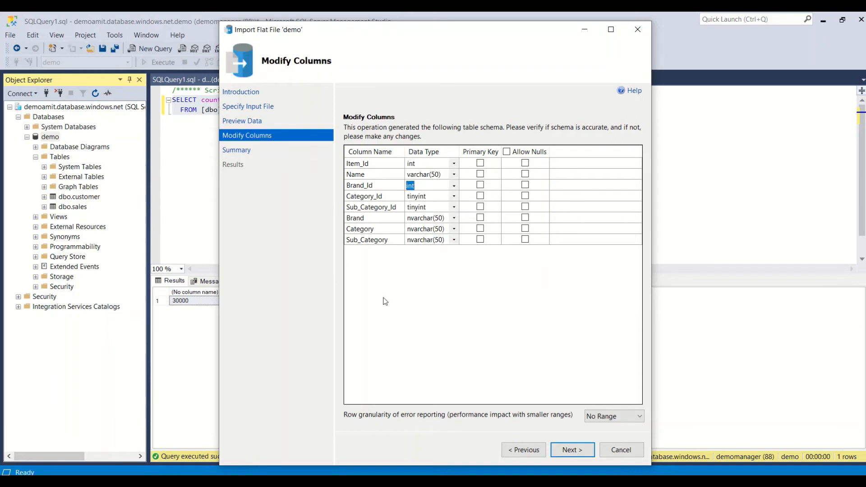
click(421, 197)
text(int)
click(419, 208)
click(421, 208)
text(int)
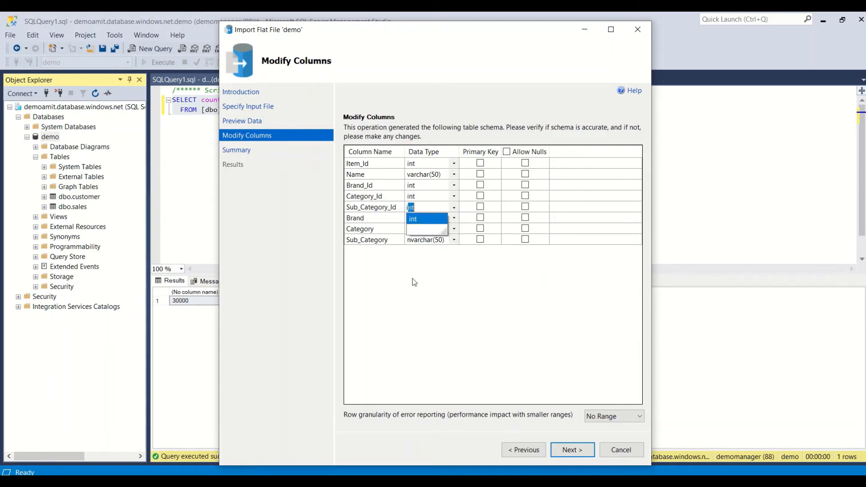
click(421, 219)
Set Brand, Category and Sub_Category to varchar(50).
click(421, 219)
text(varbinary(50)
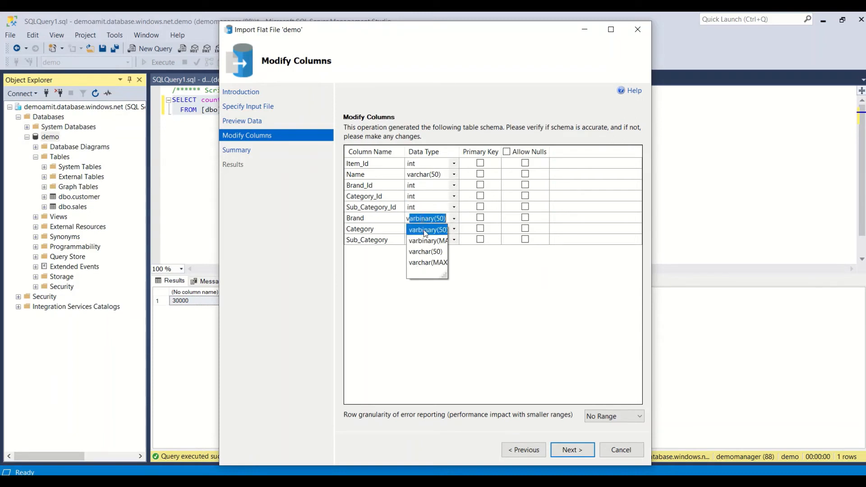
click(425, 253)
click(416, 231)
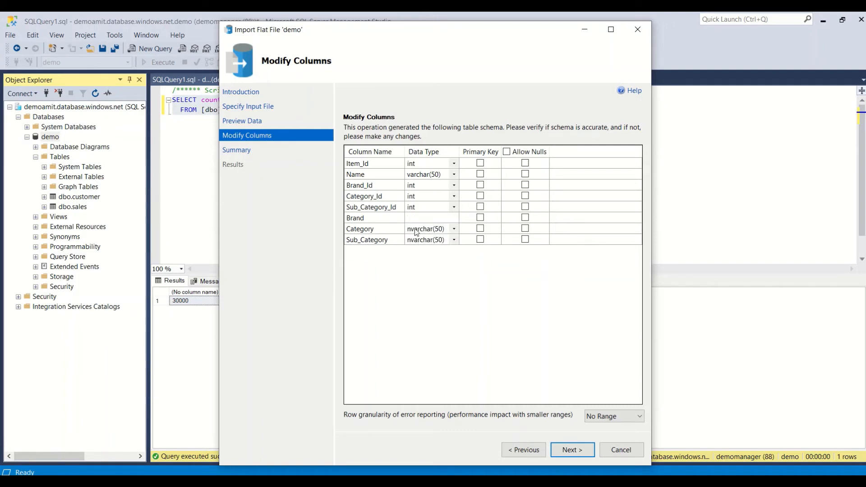
text(v)
click(417, 263)
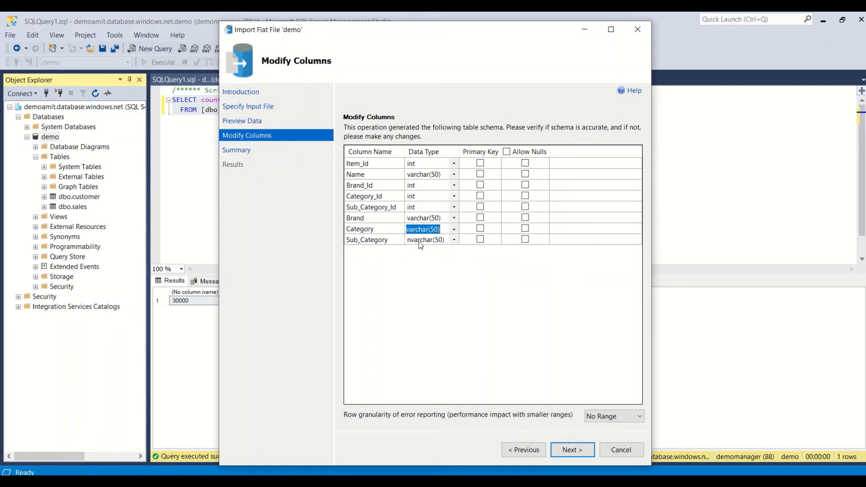
click(421, 240)
text(v)
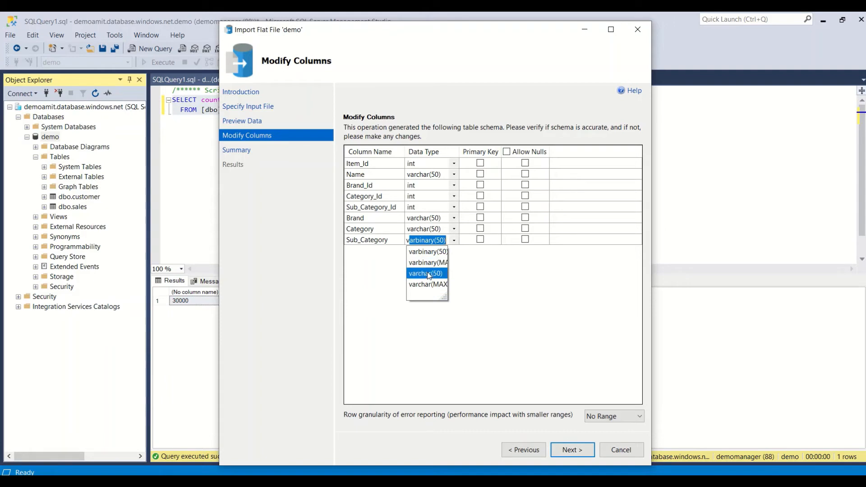
click(426, 273)
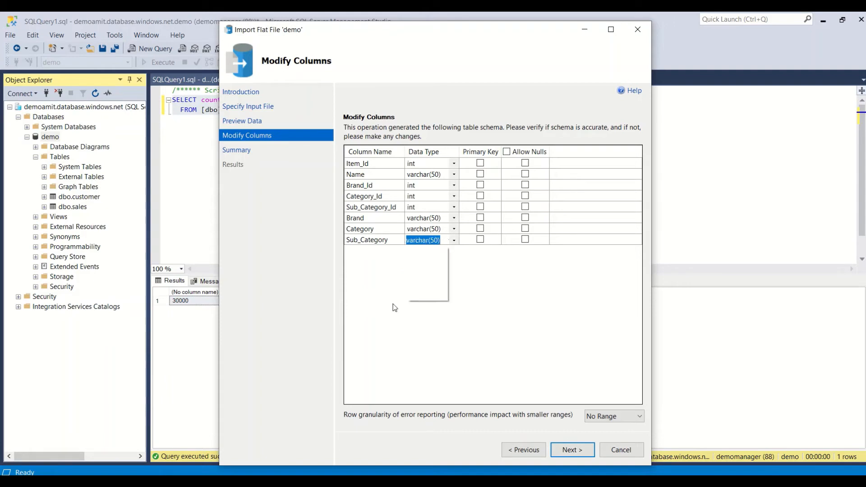
Run the item import into demo and close the finished wizard.
click(573, 452)
click(574, 451)
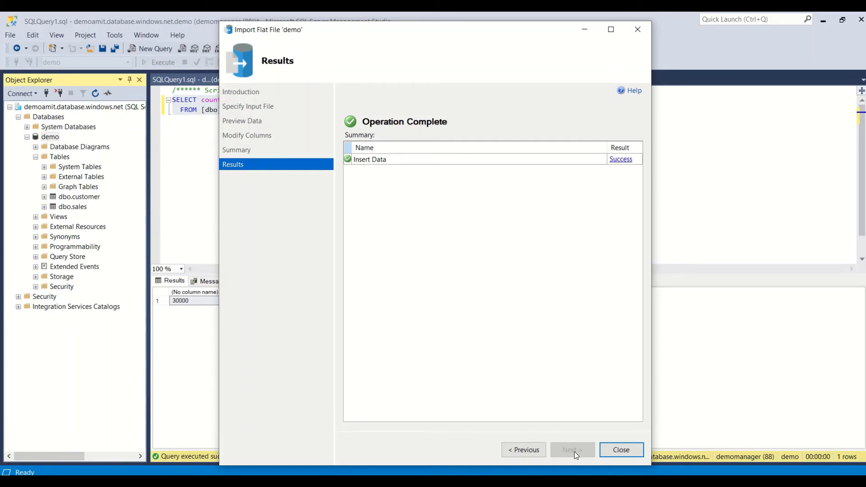
click(621, 450)
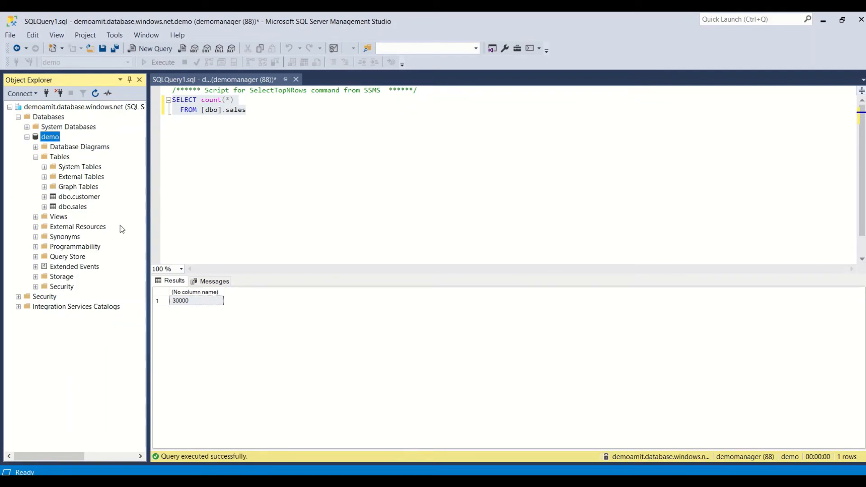
Start an Import Flat File into demo and select geography.csv, previewing its data.
right_click(56, 136)
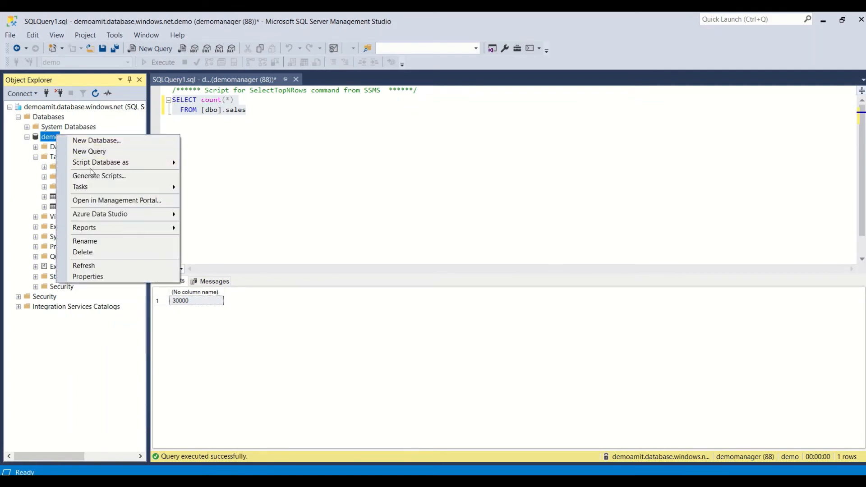
mouse_move(167, 190)
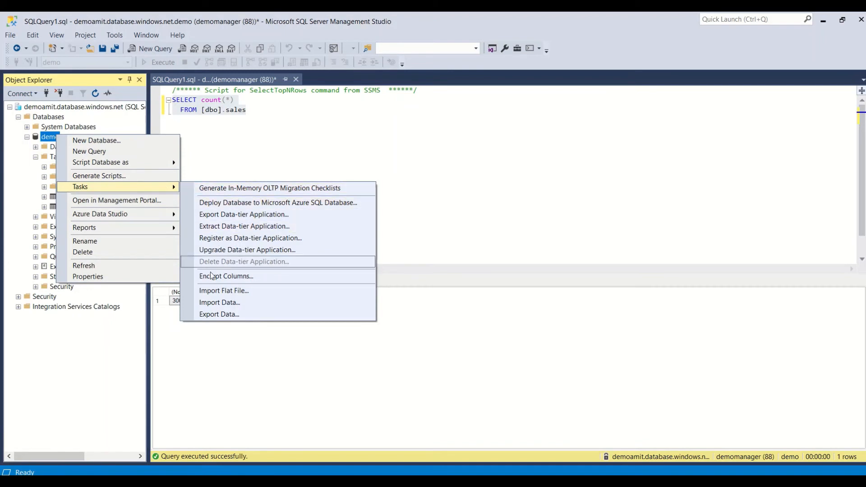
click(210, 291)
click(572, 449)
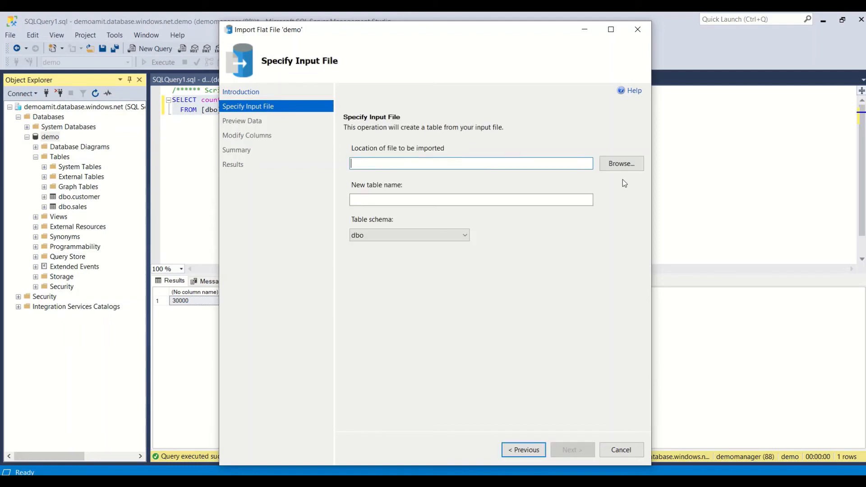
click(621, 163)
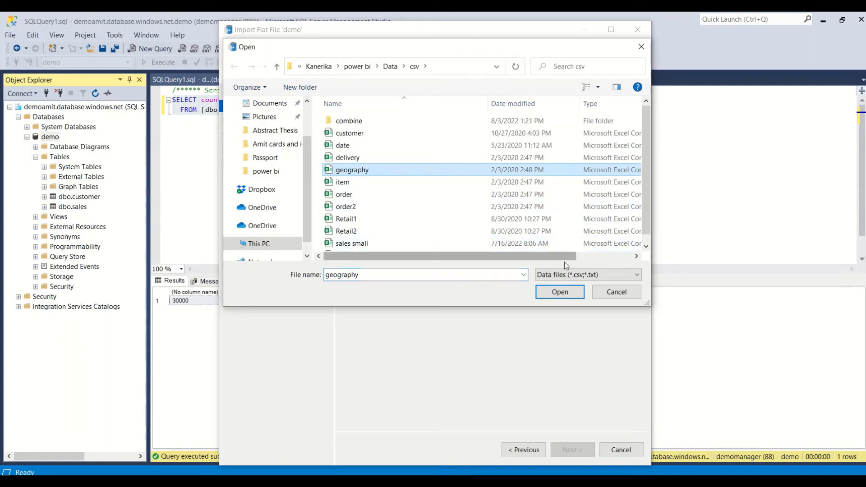
click(559, 290)
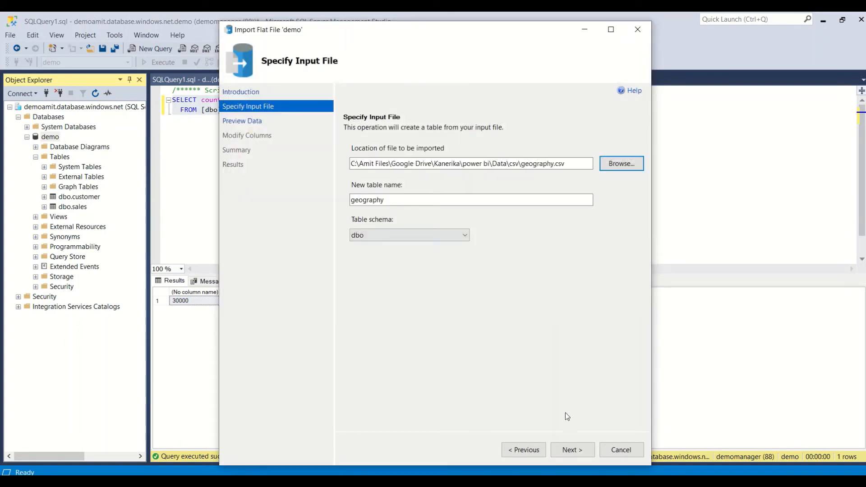
click(566, 443)
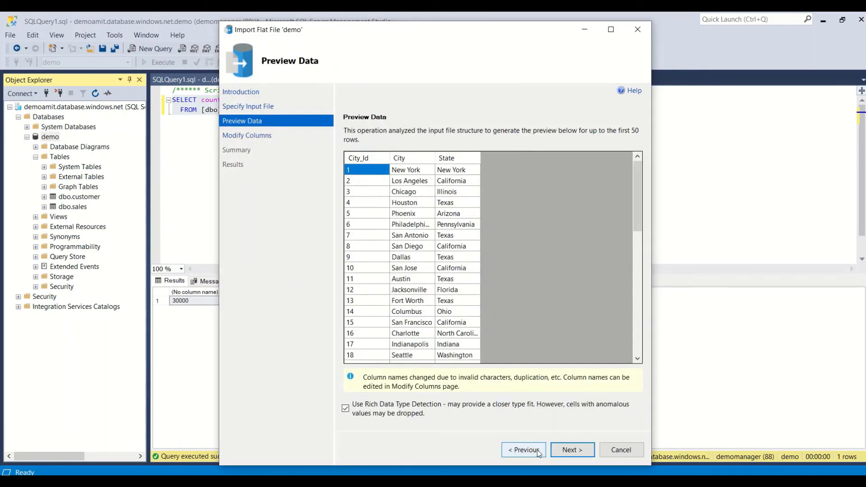
Set City_Id to int and City and State to varchar(50), then run the import.
click(568, 451)
click(433, 164)
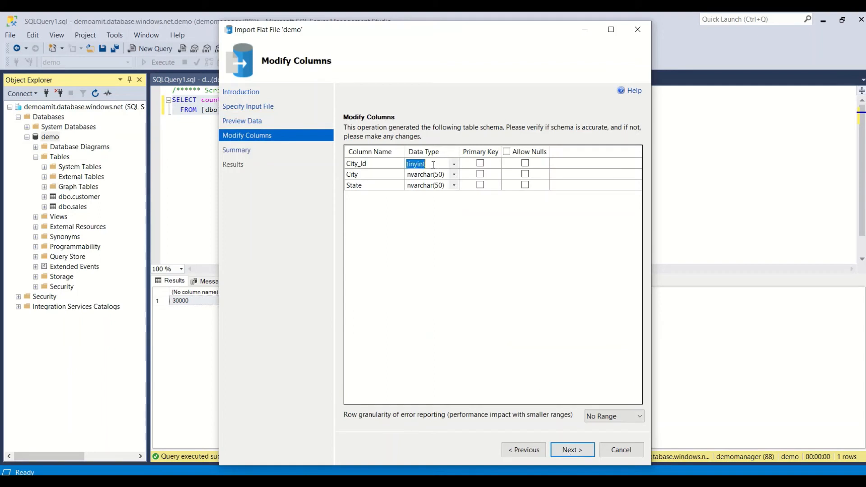
text(int)
click(426, 174)
text(v)
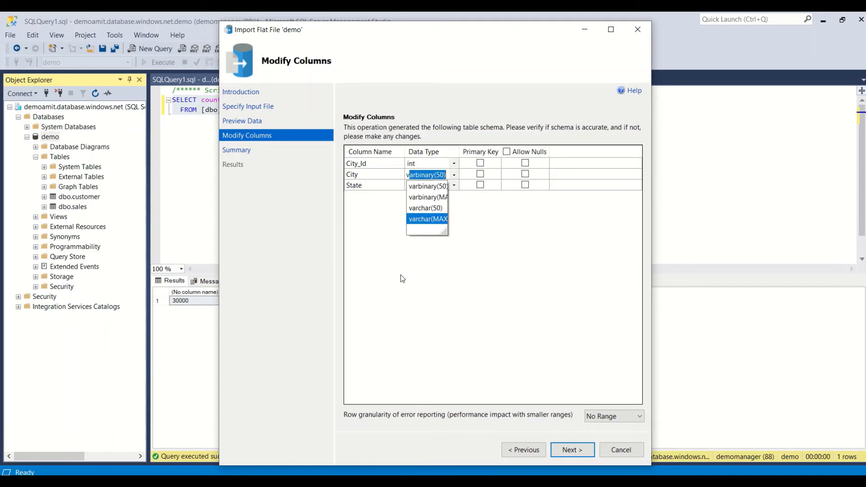
click(431, 209)
click(418, 186)
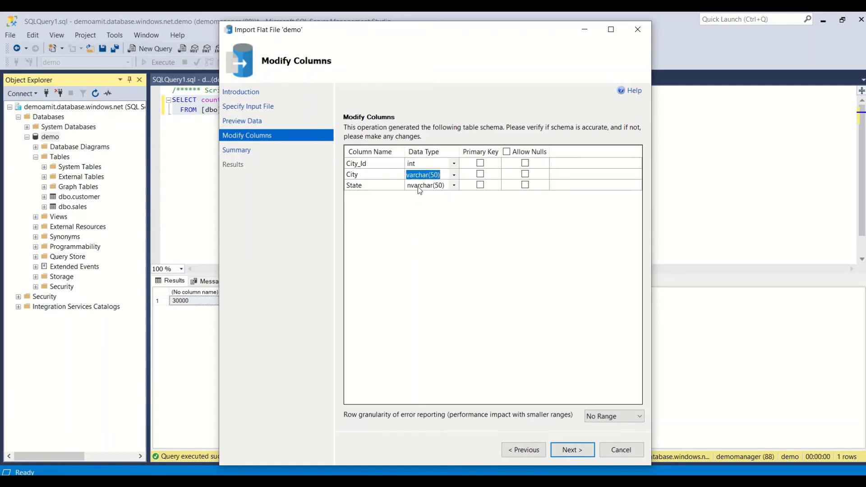
text(v)
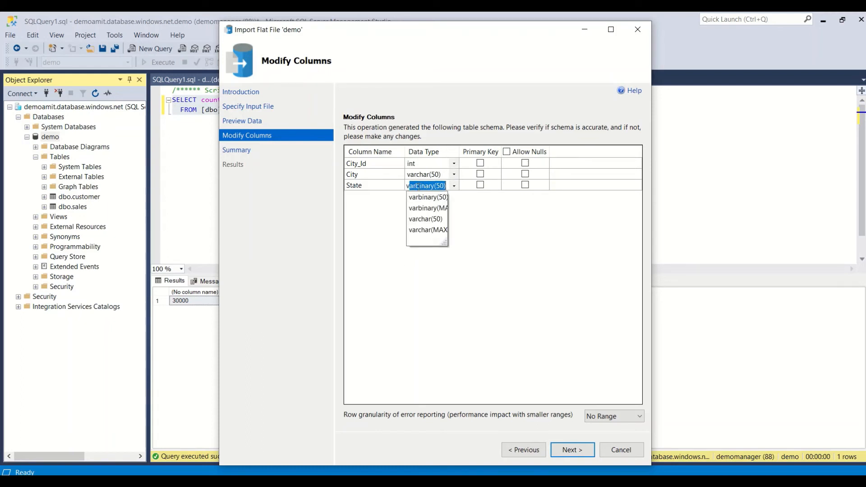
click(421, 222)
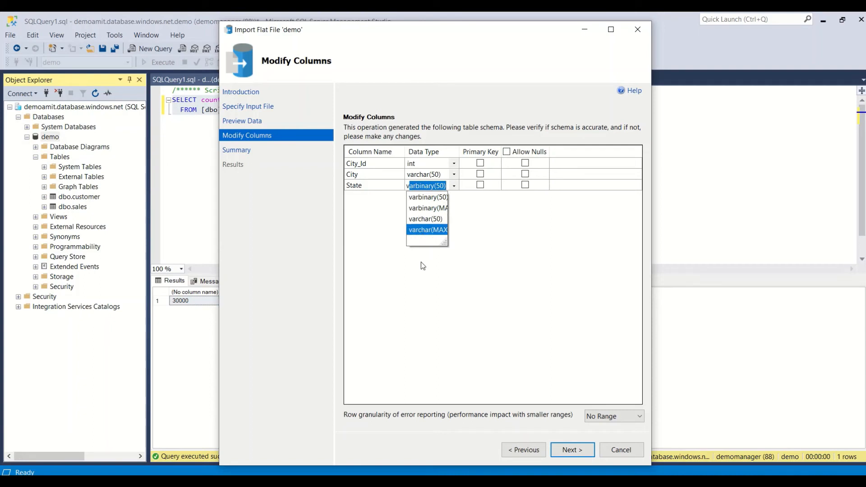
click(577, 448)
click(573, 450)
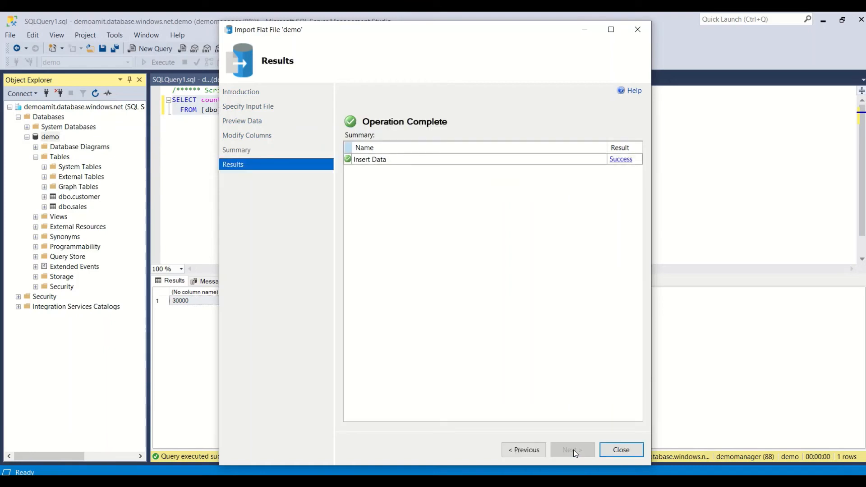
click(624, 455)
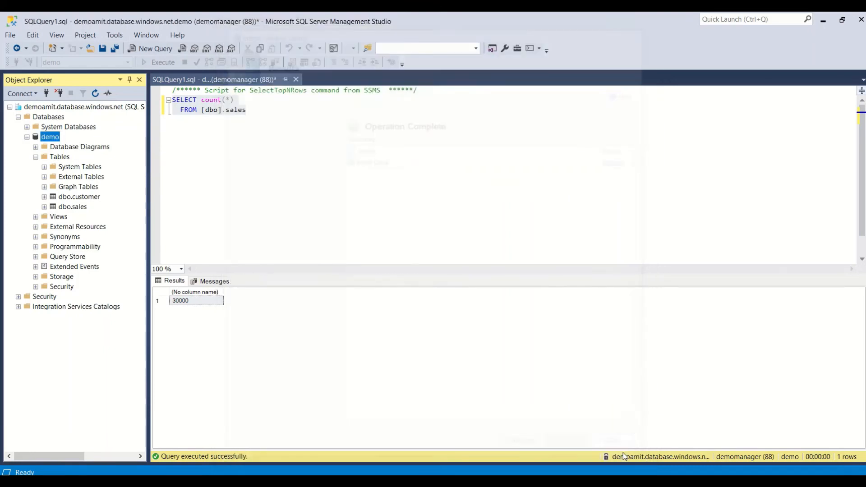
Refresh the demo database and expand its Tables folder to show the four imported tables.
right_click(51, 138)
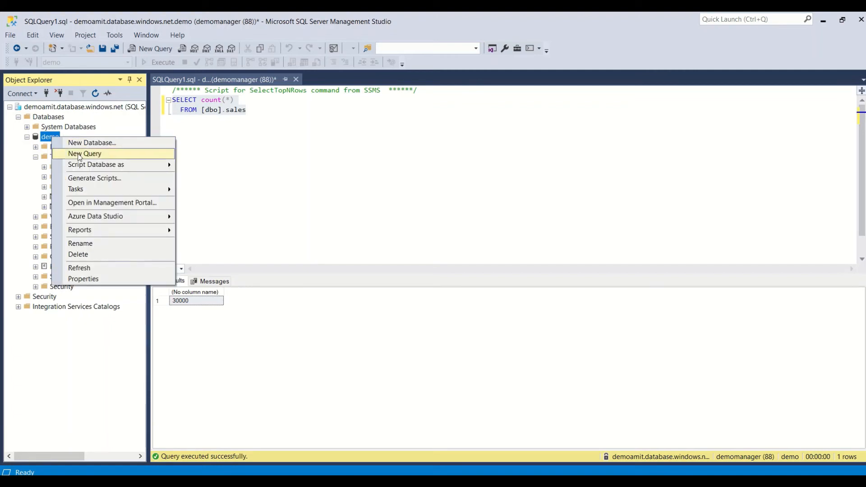
click(88, 267)
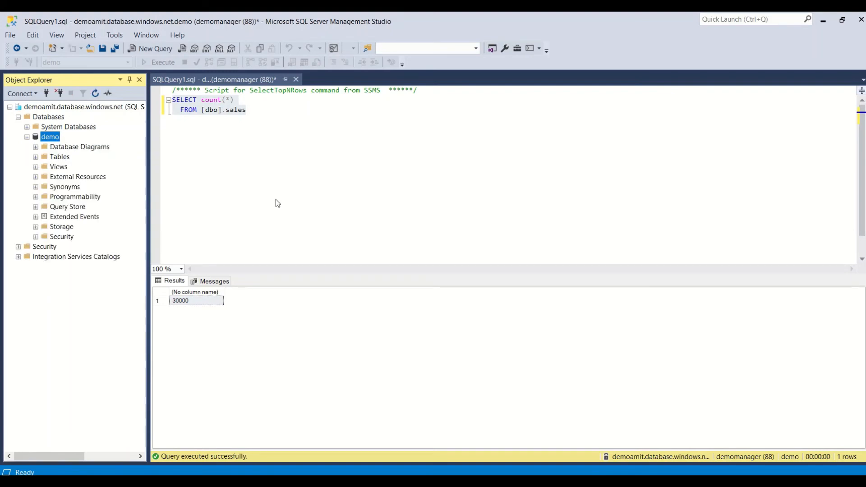
click(36, 157)
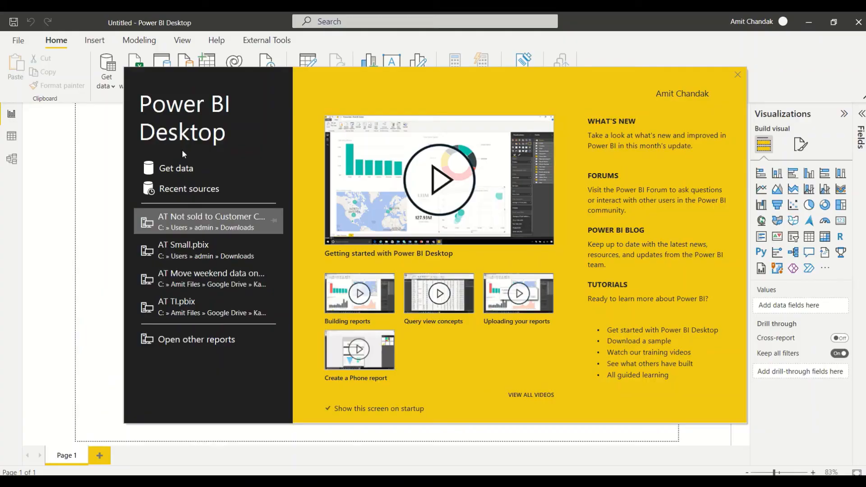
Find the Azure SQL database connector by searching 'azure s' and connect with it.
click(738, 75)
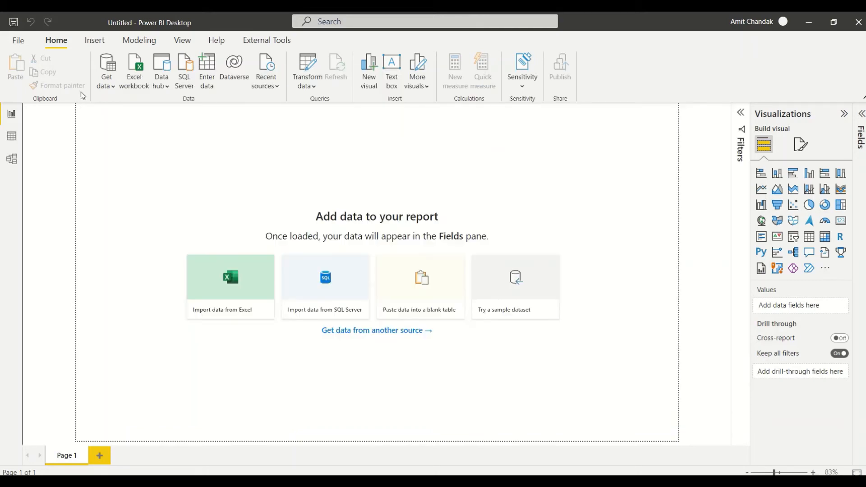
click(111, 85)
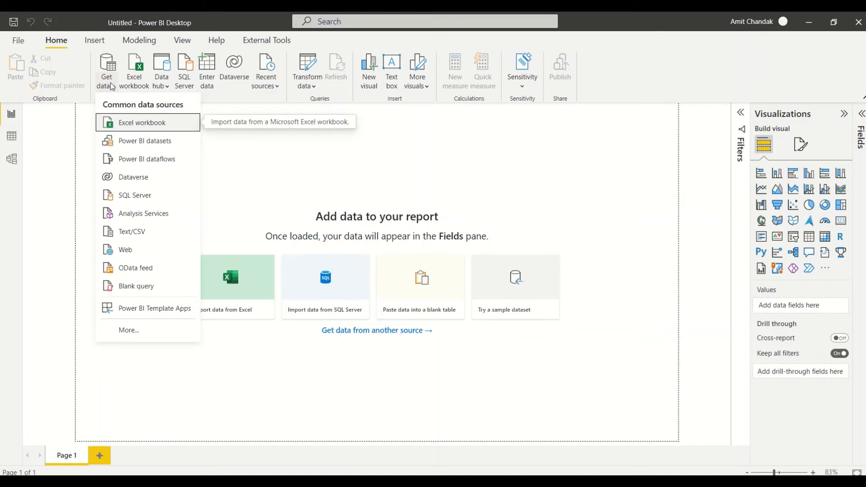
click(121, 330)
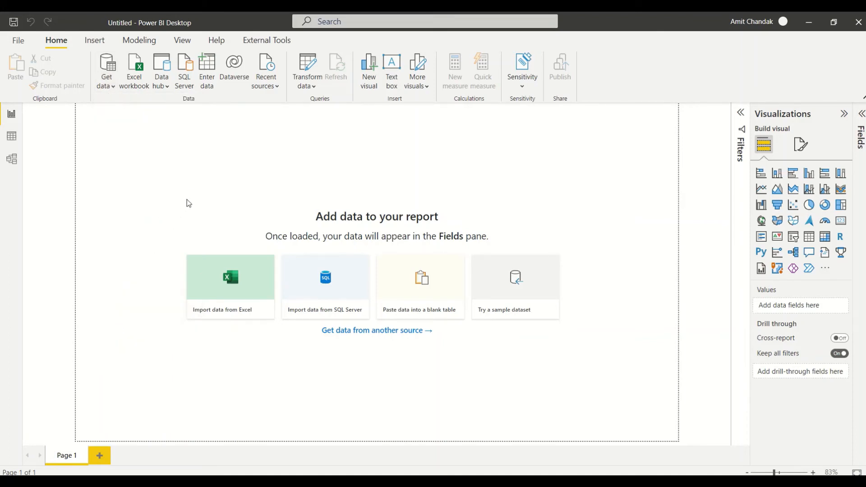
click(315, 109)
text(a)
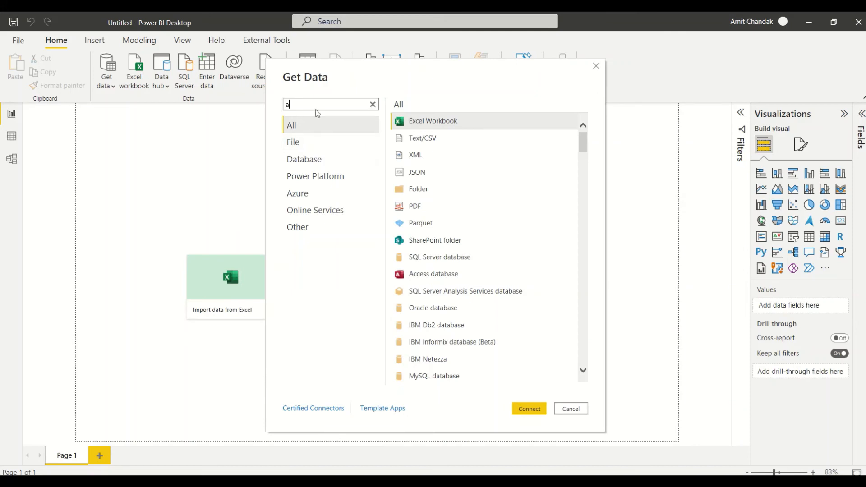
text(zure s)
click(413, 121)
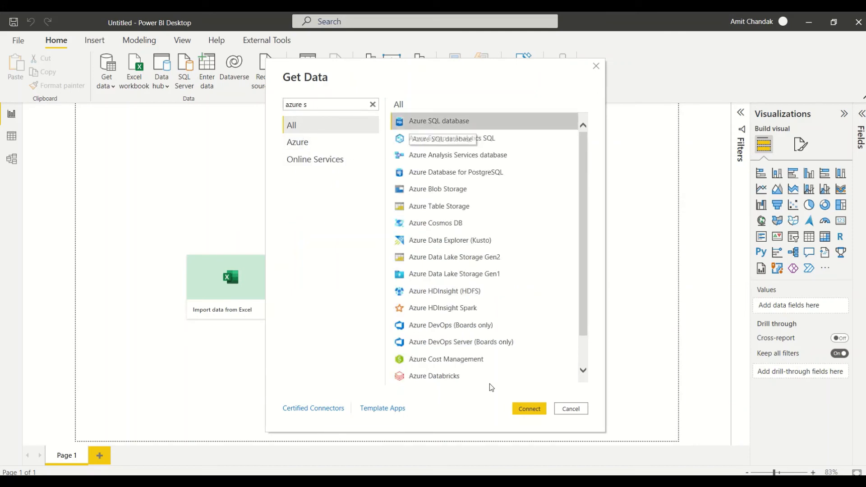
click(529, 409)
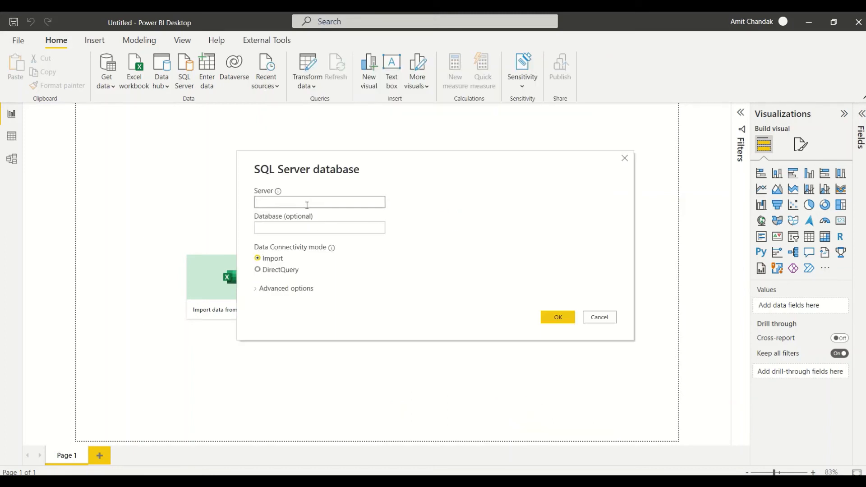
Enter server demoamit.database.windows.net and database demo, keeping Import mode.
click(307, 206)
text(demoamit.database.windows.net)
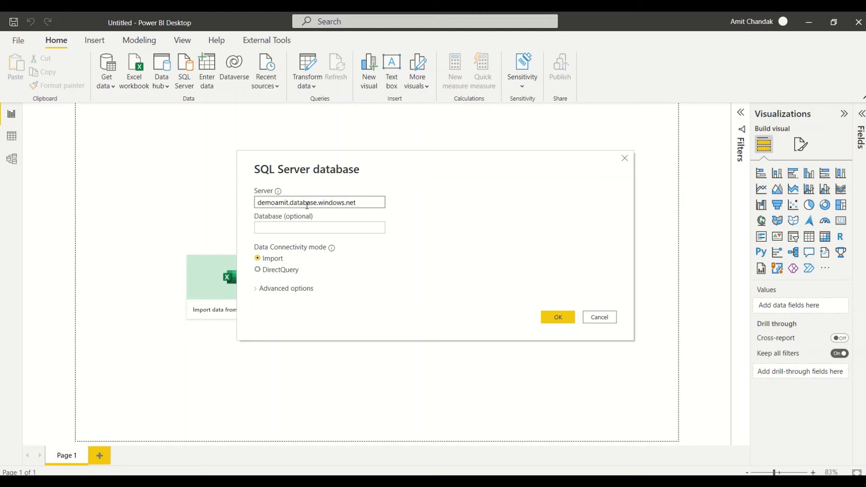
click(293, 228)
text(demo)
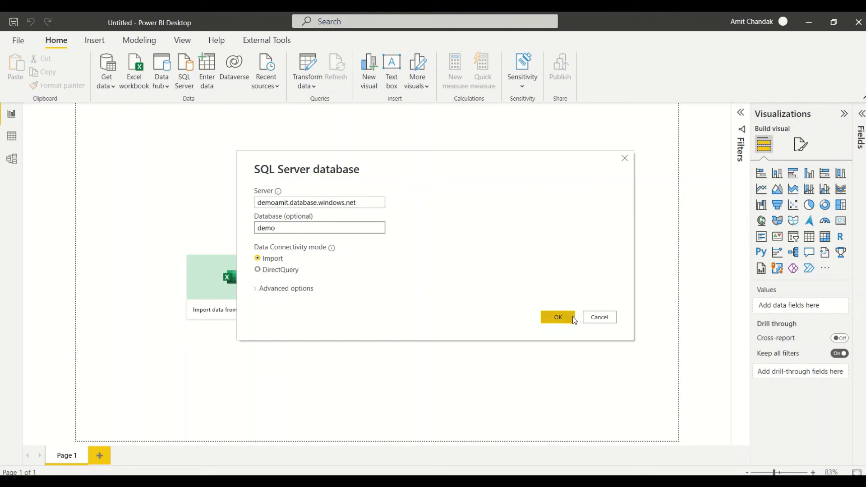
click(561, 317)
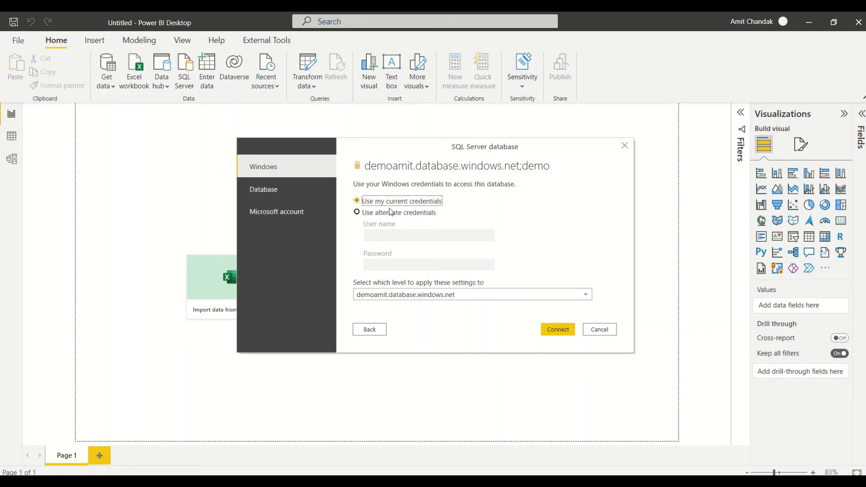
Sign in with Database credentials, entering the database user name and password.
click(299, 194)
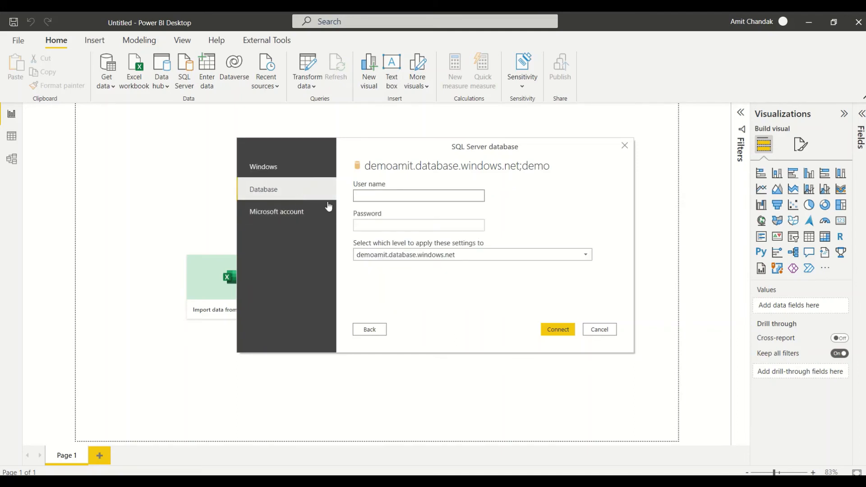
click(316, 211)
click(297, 199)
text(demomanager)
key(Tab)
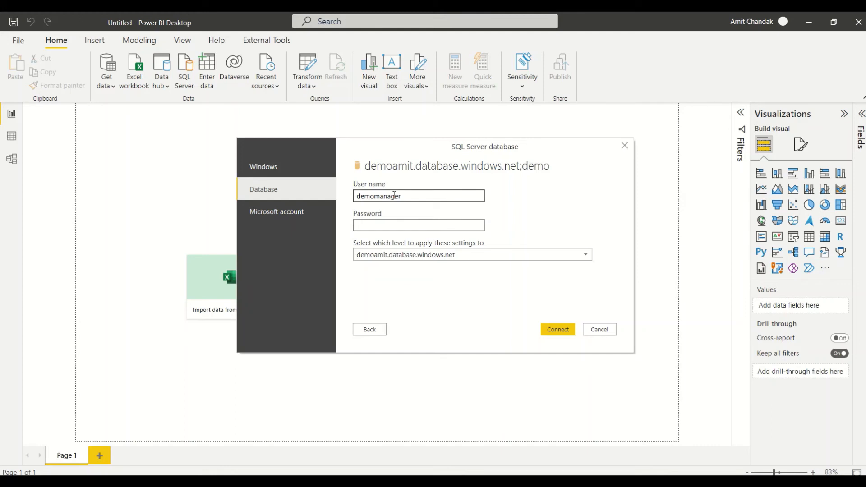
text(*******)
key(BackSpace)
key(BackSpace)
key(BackSpace)
key(BackSpace)
key(BackSpace)
key(BackSpace)
key(BackSpace)
text(*********)
click(558, 329)
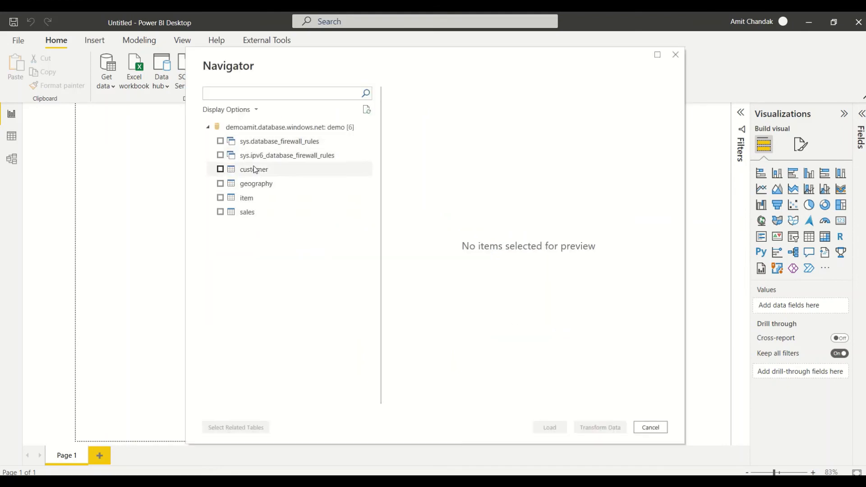
Tick customer, geography, item and sales in the Navigator and load them.
click(220, 170)
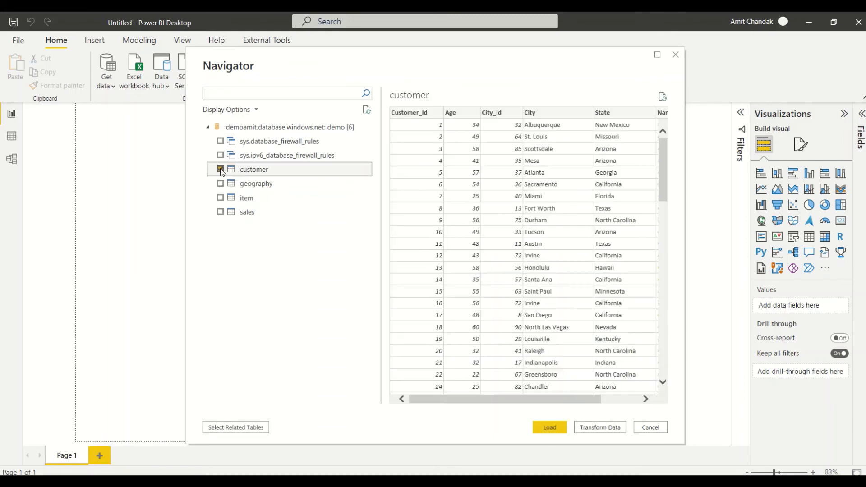
click(220, 184)
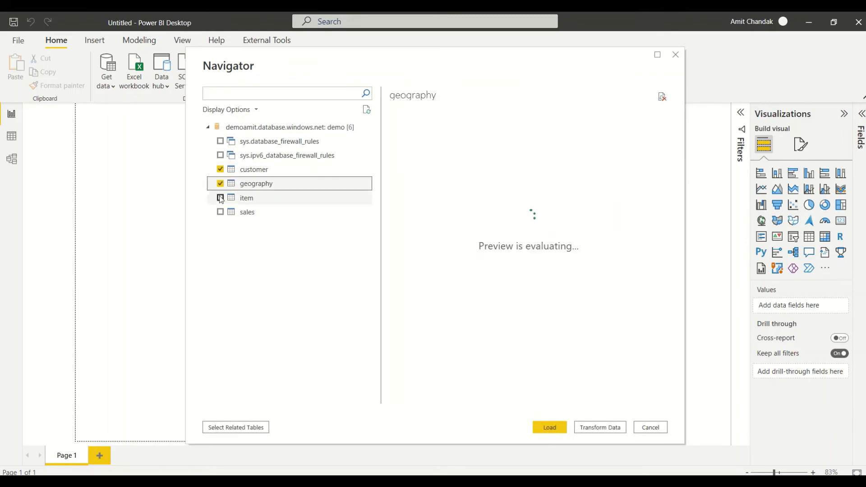
click(220, 198)
click(220, 212)
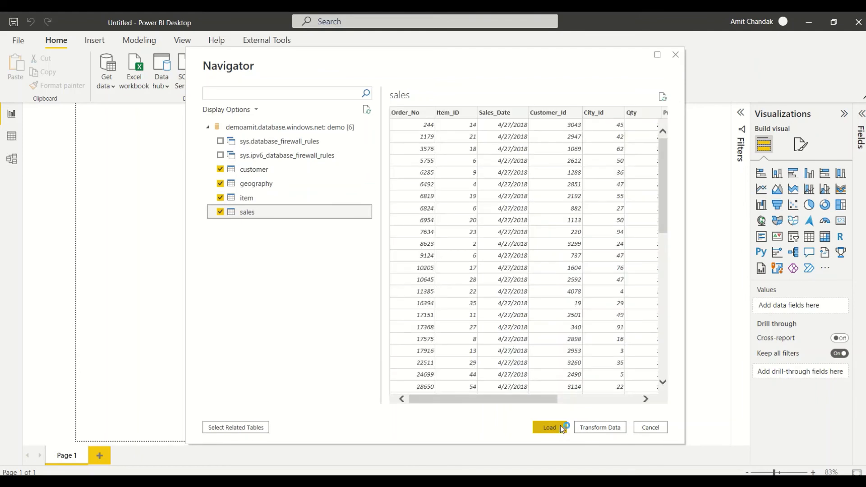
click(562, 428)
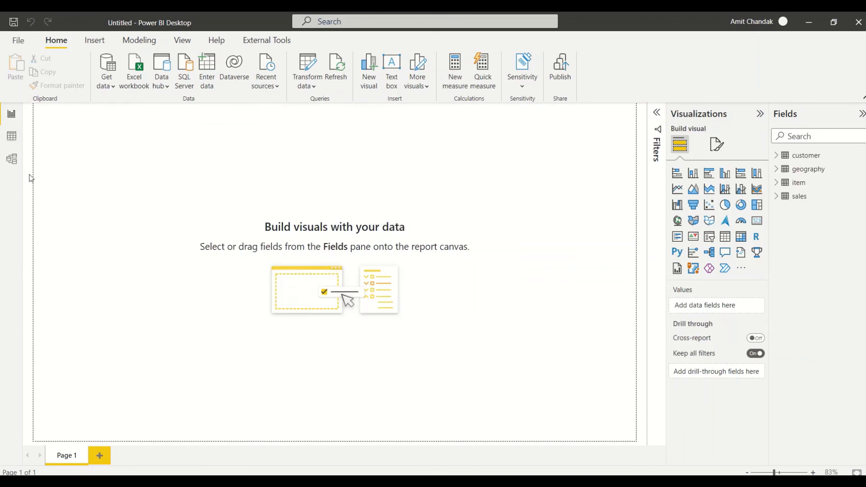
Open Model view with side panes hidden and move the item table to the bottom centre.
click(12, 160)
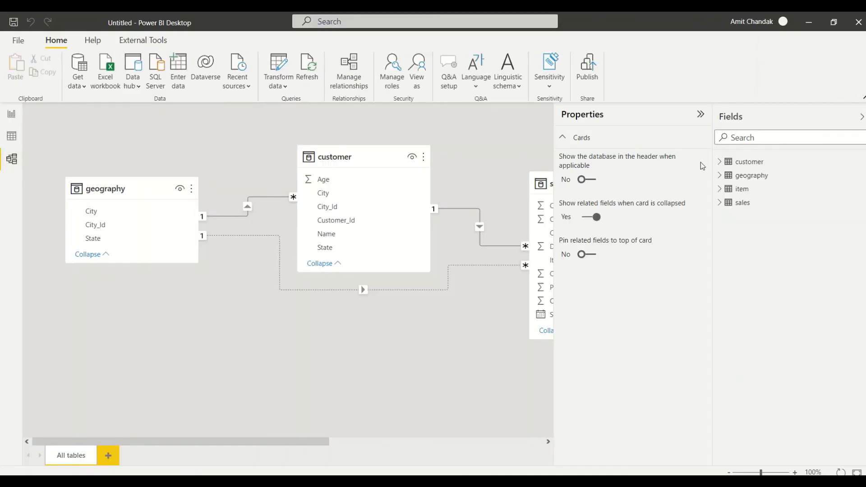
click(700, 114)
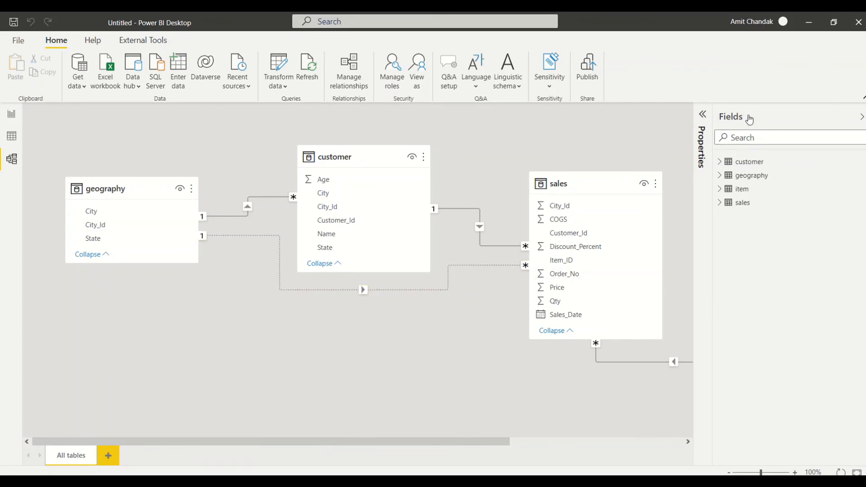
click(861, 117)
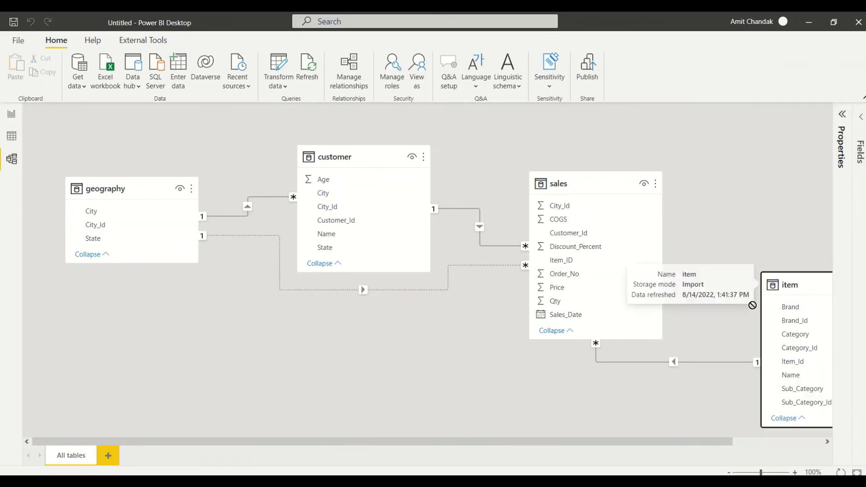
drag(769, 285, 314, 313)
Delete geography's links to sales and customer, then relate sales City_Id to geography City_Id.
click(320, 288)
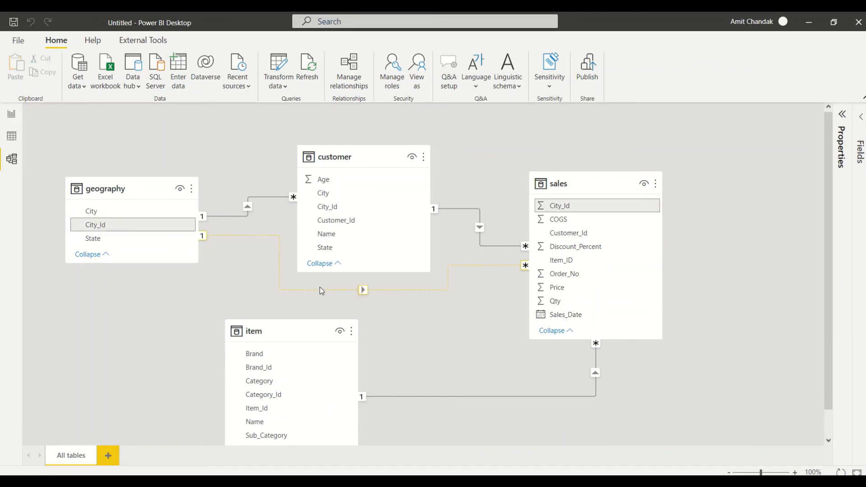
right_click(319, 287)
click(332, 295)
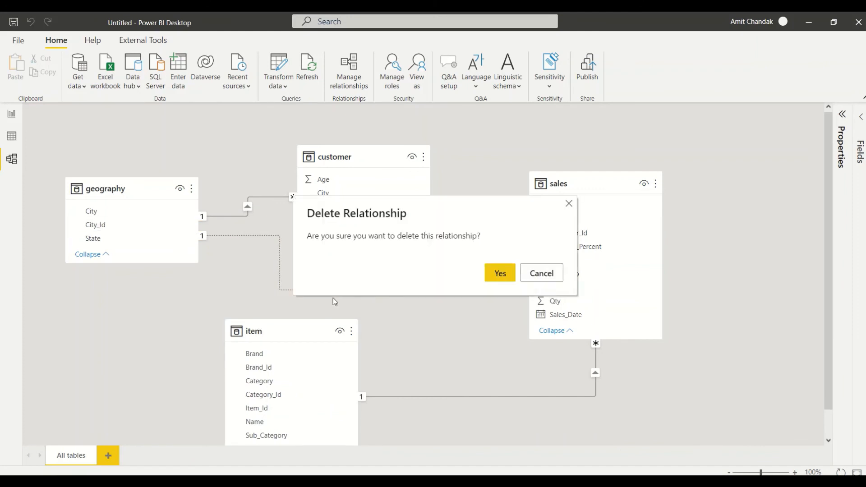
click(496, 279)
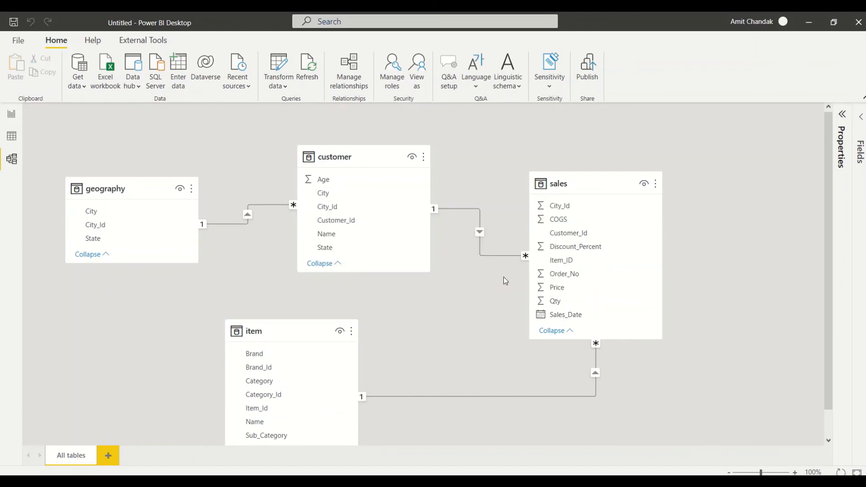
right_click(242, 229)
click(251, 233)
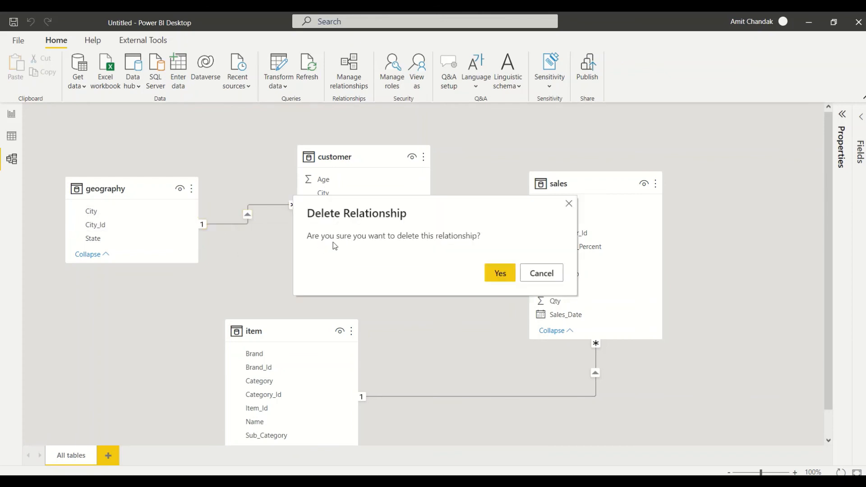
click(498, 273)
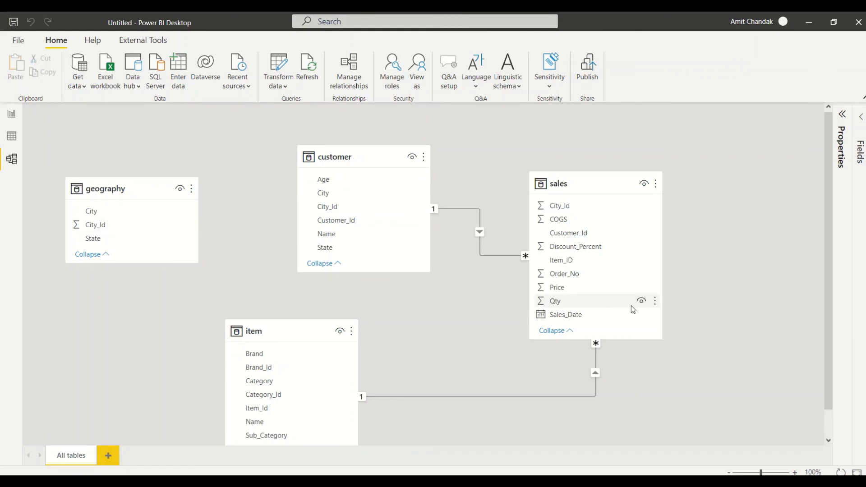
scroll(607, 307, down, 1)
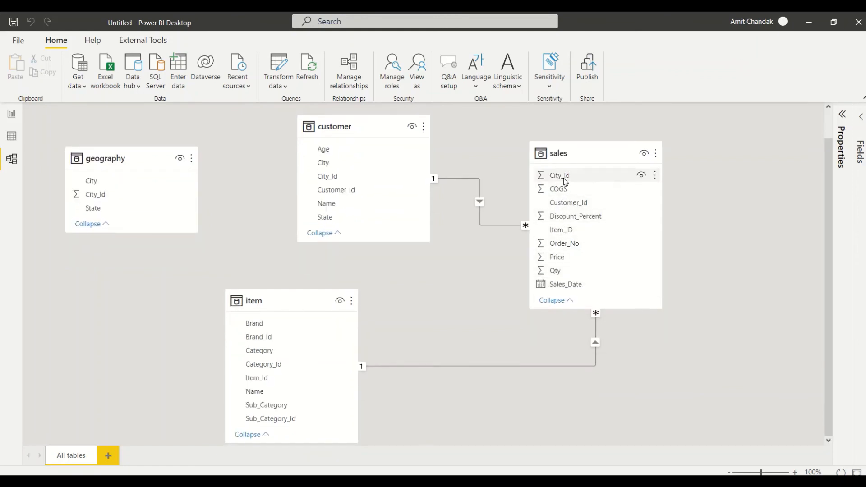
drag(565, 182, 118, 182)
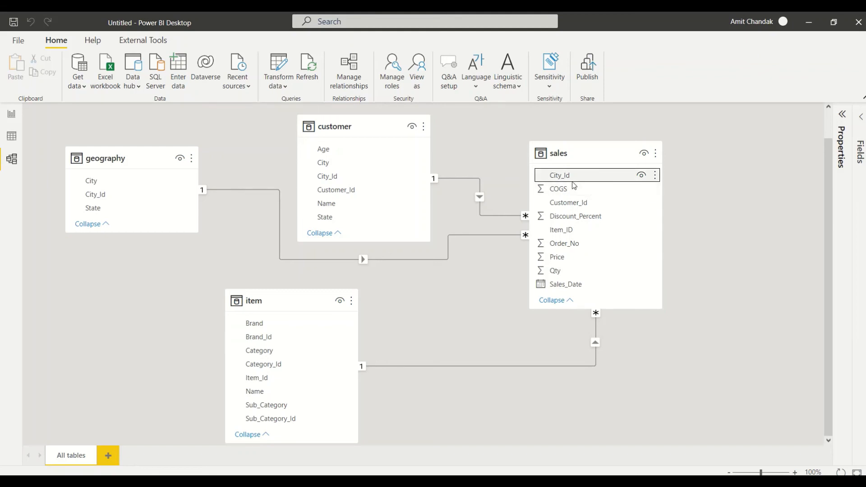
Build a Brand and Qty table visual, enlarged to show every brand and the 49913 total.
click(11, 114)
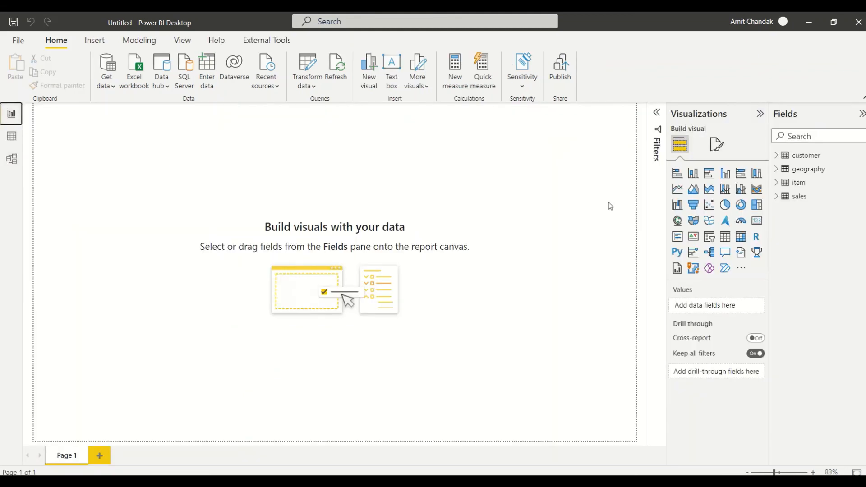
click(778, 197)
click(776, 182)
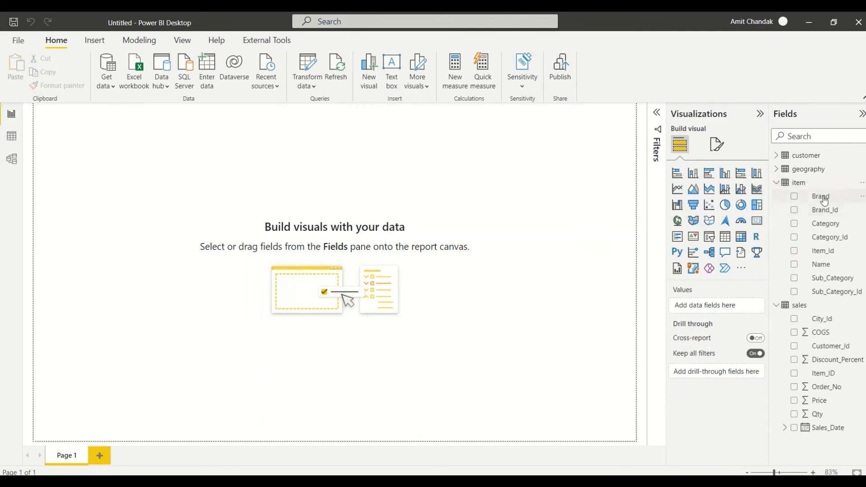
drag(824, 201, 194, 204)
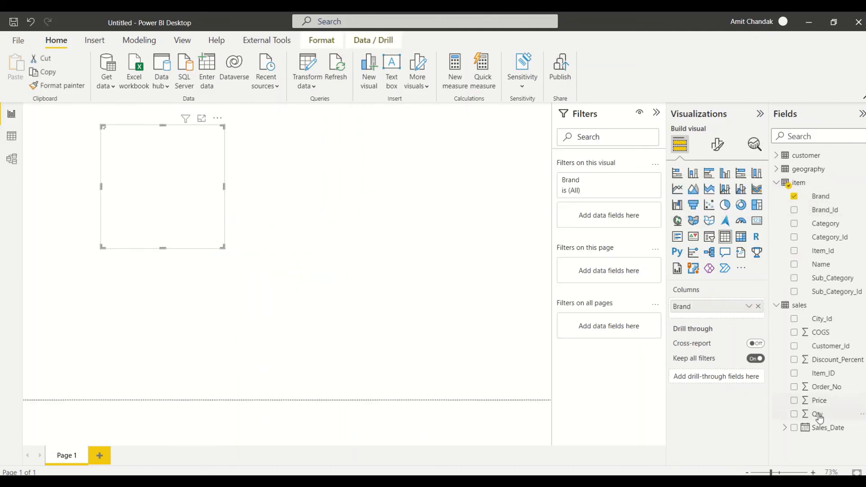
drag(820, 417, 191, 231)
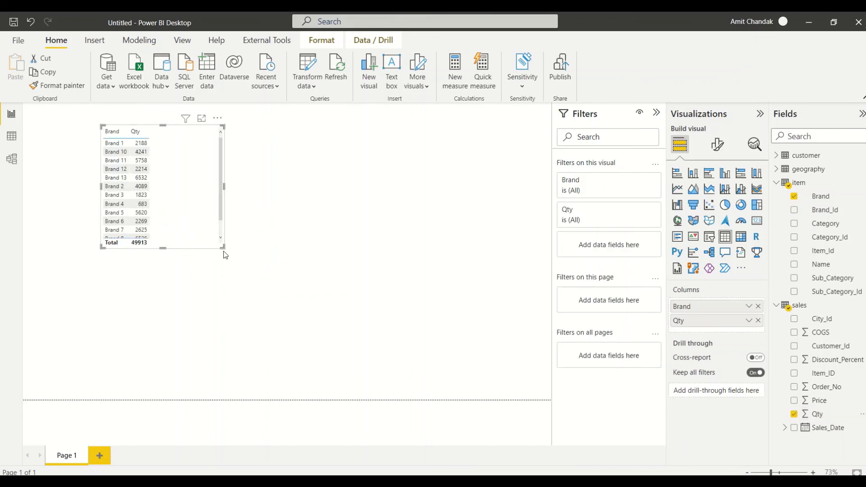
drag(222, 246, 247, 314)
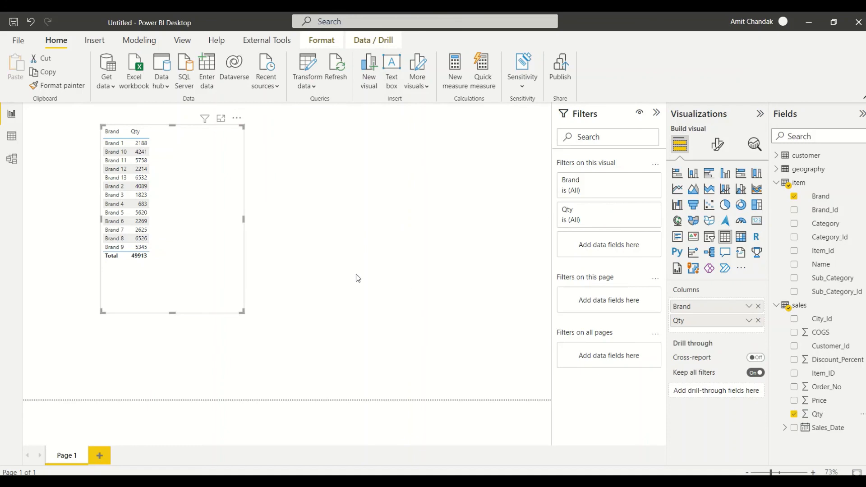
Start from a fresh report, dismissing the welcome screen.
click(18, 40)
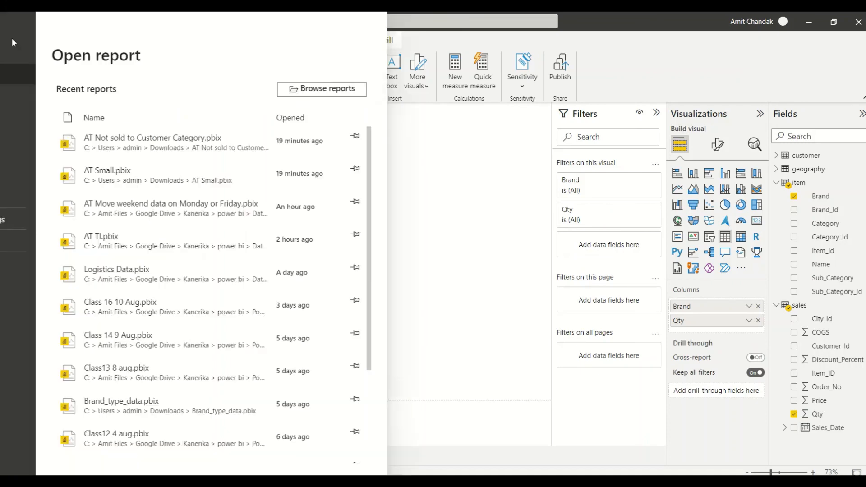
key(Escape)
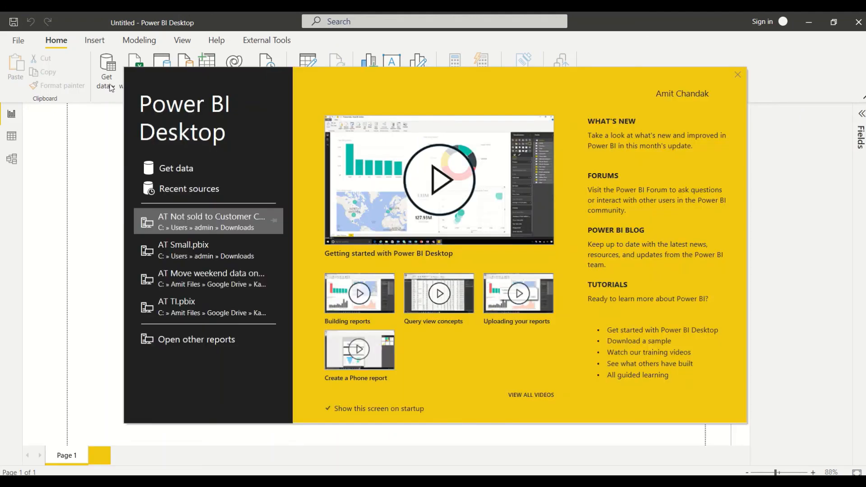
click(180, 169)
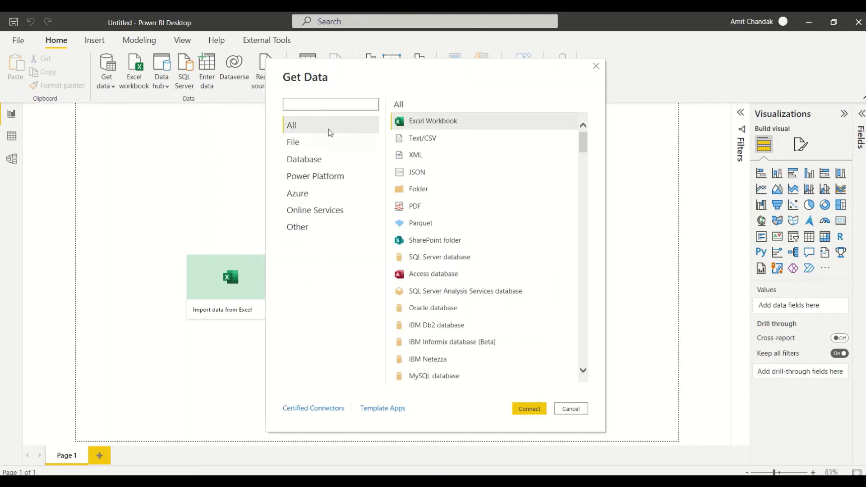
Connect to the Azure SQL server's demo database in DirectQuery mode.
text(azure sql)
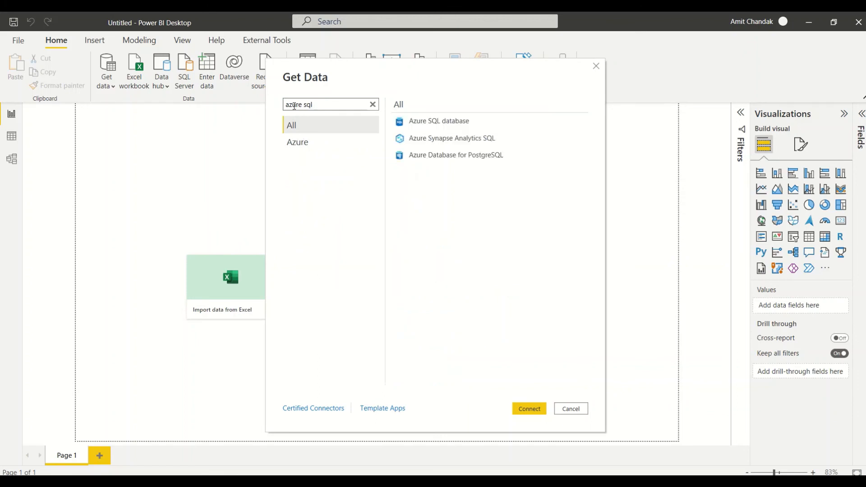
click(466, 127)
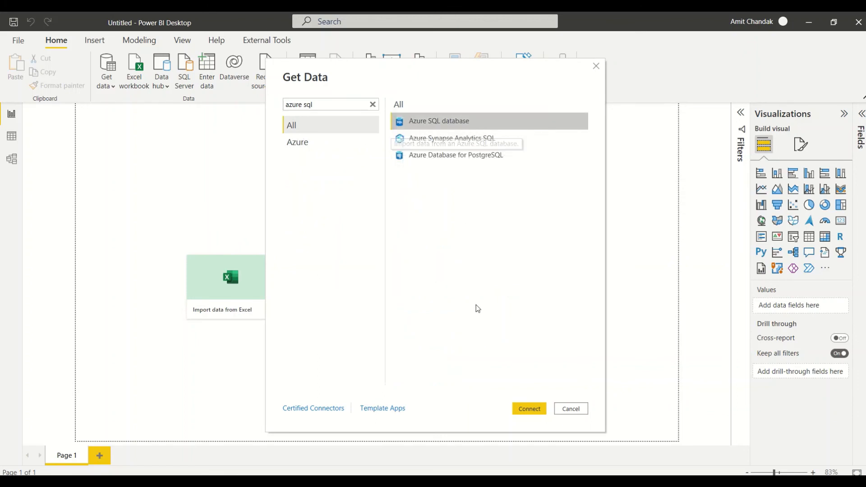
click(528, 409)
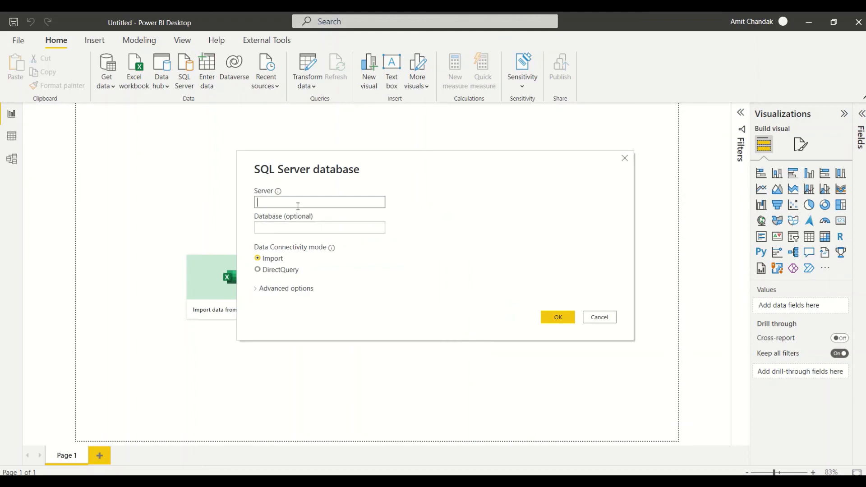
text(demoamit.database.windows.net)
click(297, 227)
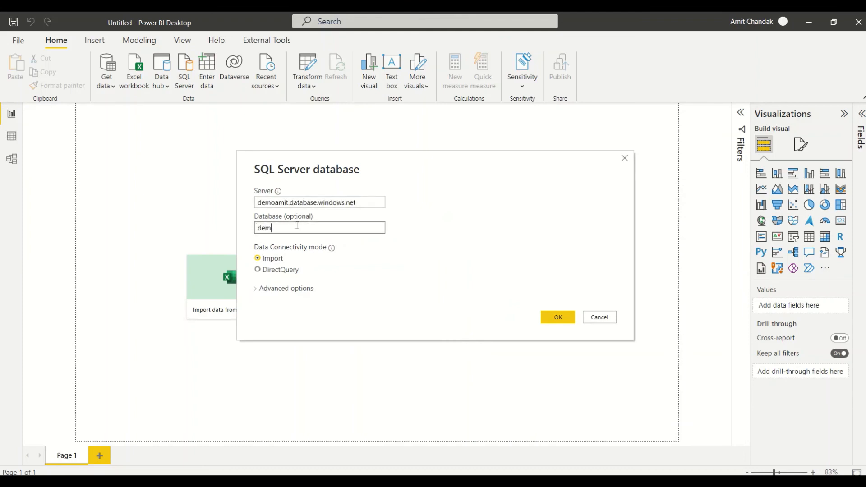
click(277, 269)
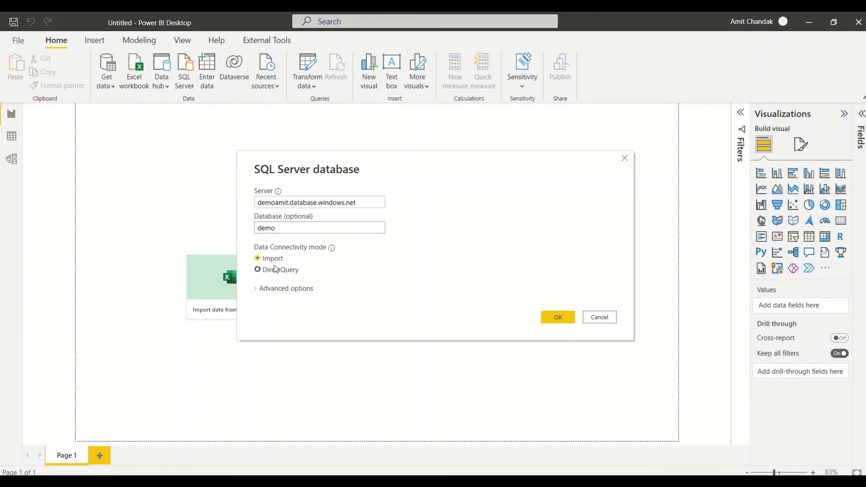
click(558, 318)
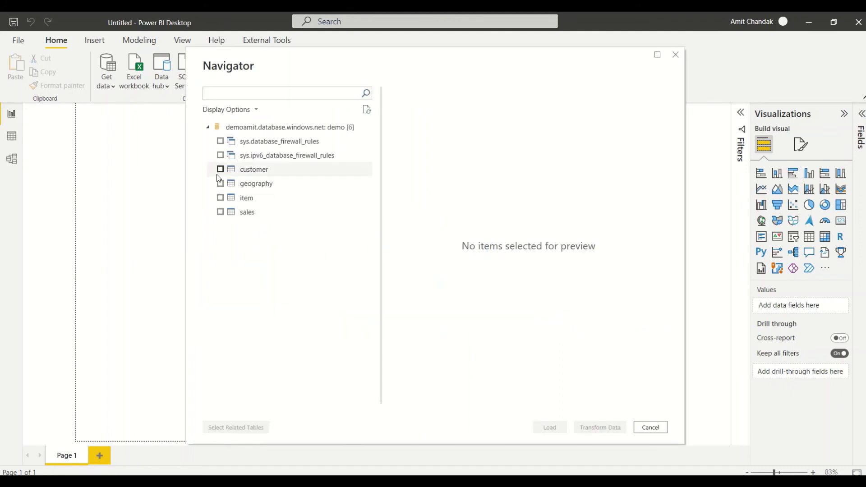
Tick customer, geography, item and sales in the Navigator and load them via DirectQuery.
click(220, 169)
click(220, 184)
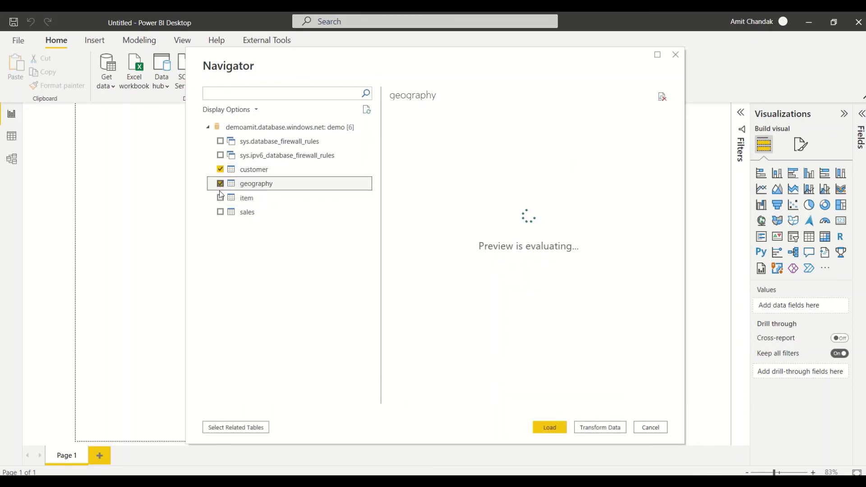
click(220, 198)
click(220, 212)
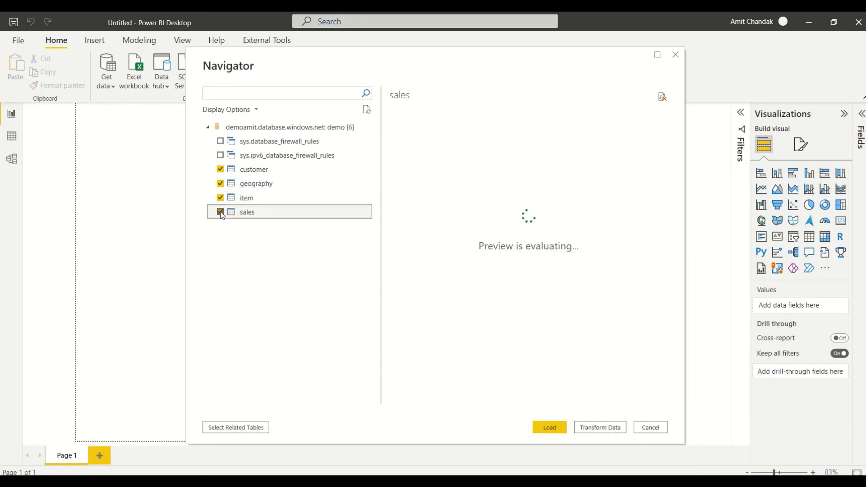
click(558, 431)
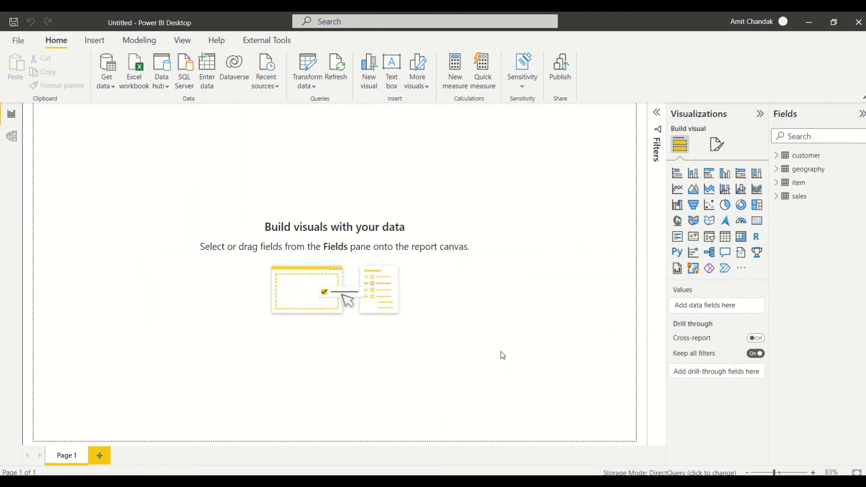
Open Model view with side panes collapsed, placing sales beside customer and geography below.
click(10, 137)
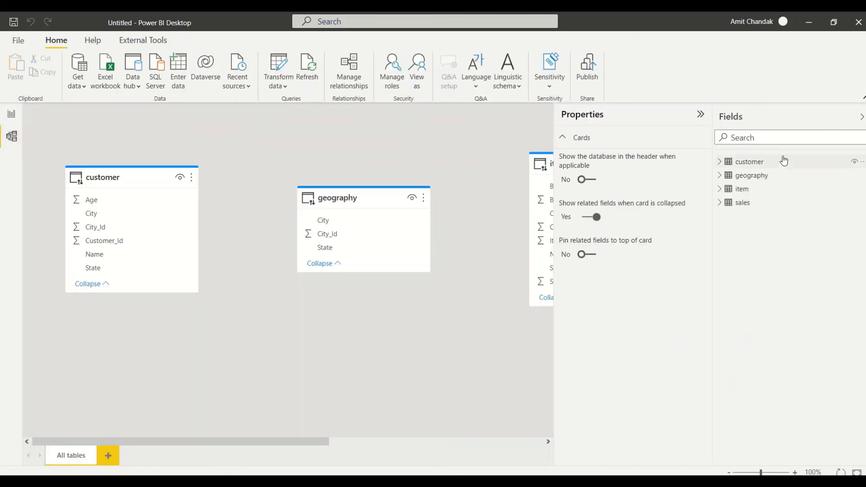
click(701, 116)
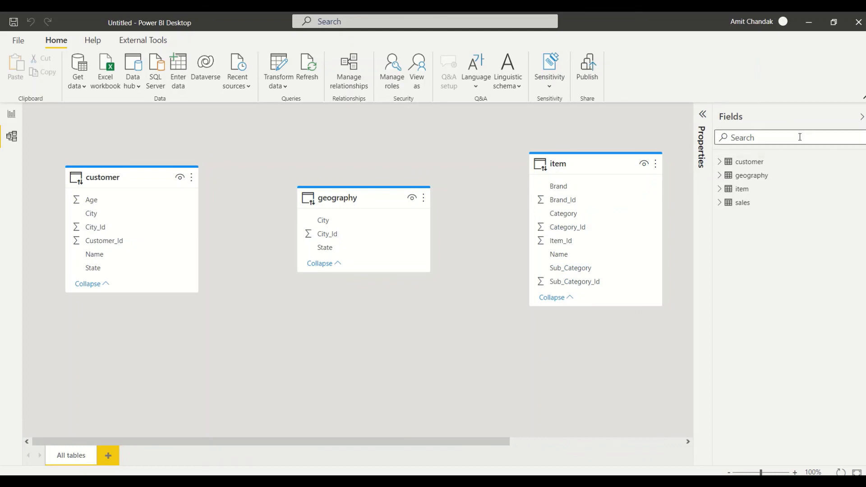
click(861, 117)
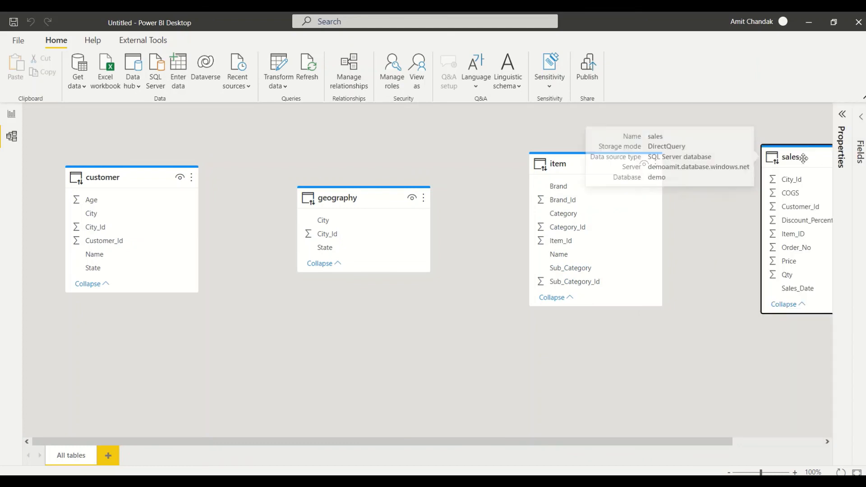
drag(779, 159, 222, 183)
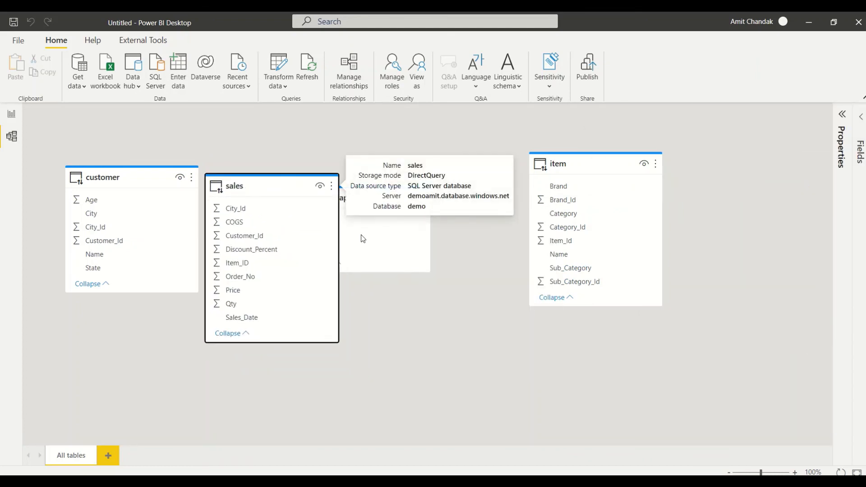
drag(366, 201, 436, 315)
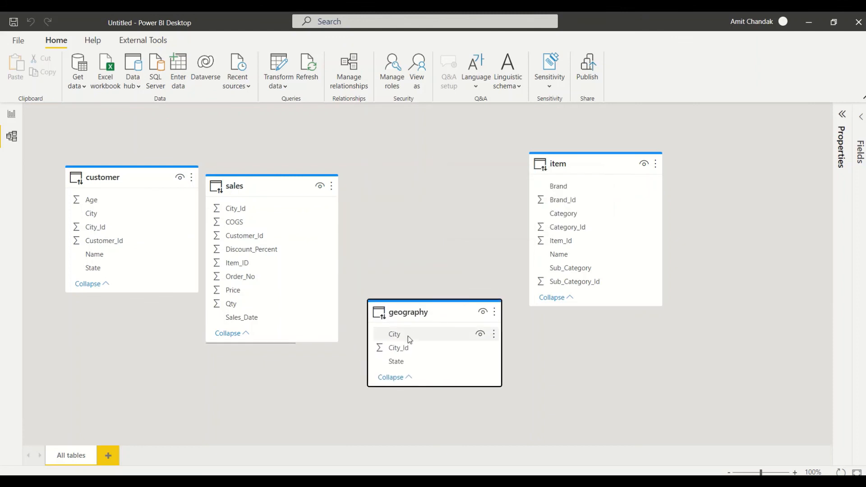
Relate sales to geography on City_Id, item on Item_ID, and customer on Customer_Id.
drag(404, 359, 245, 207)
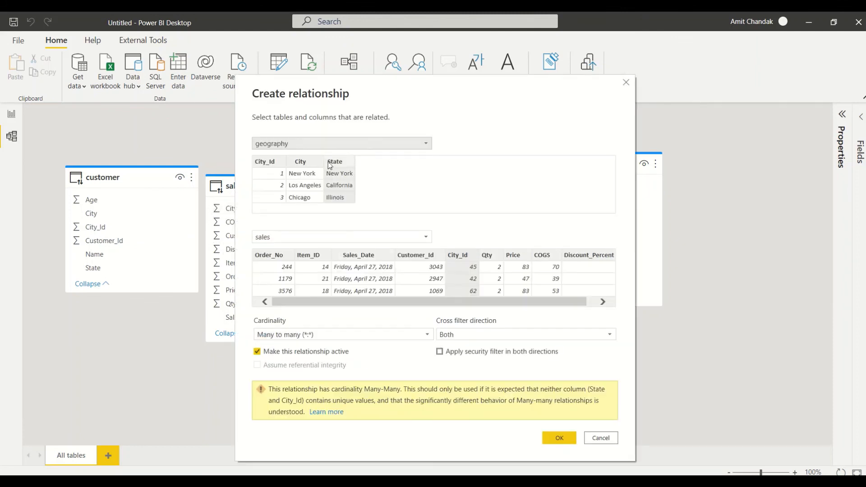
click(273, 163)
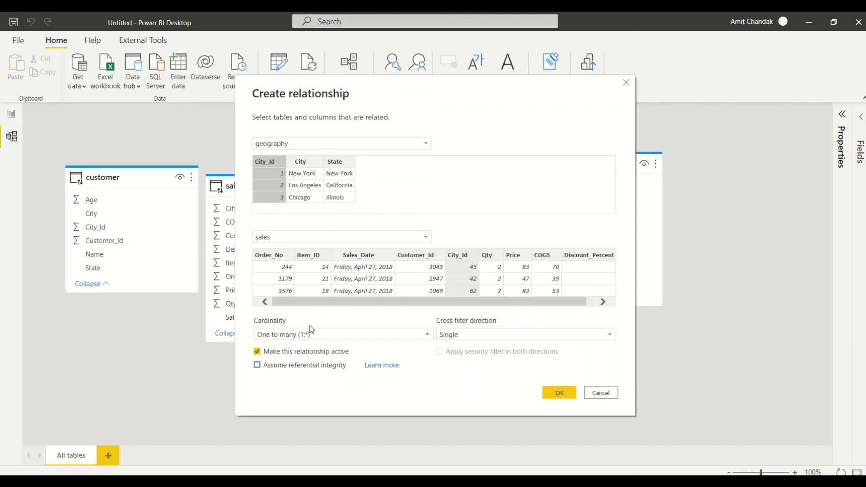
click(559, 393)
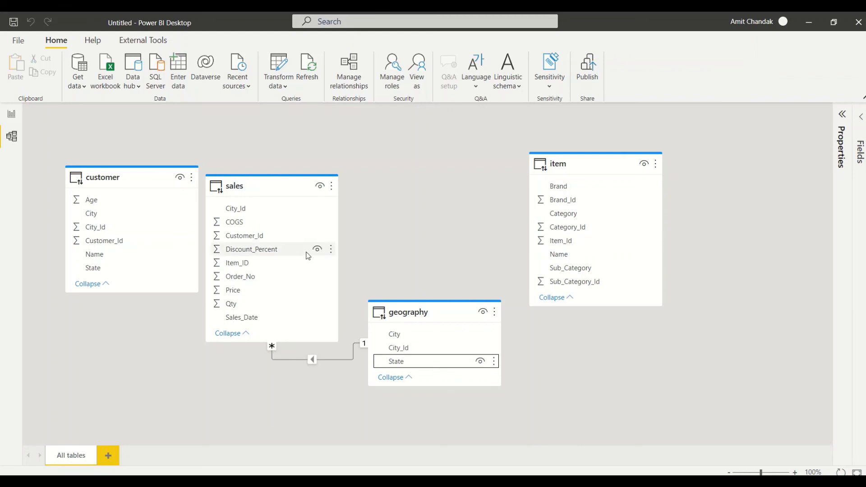
drag(257, 263, 560, 241)
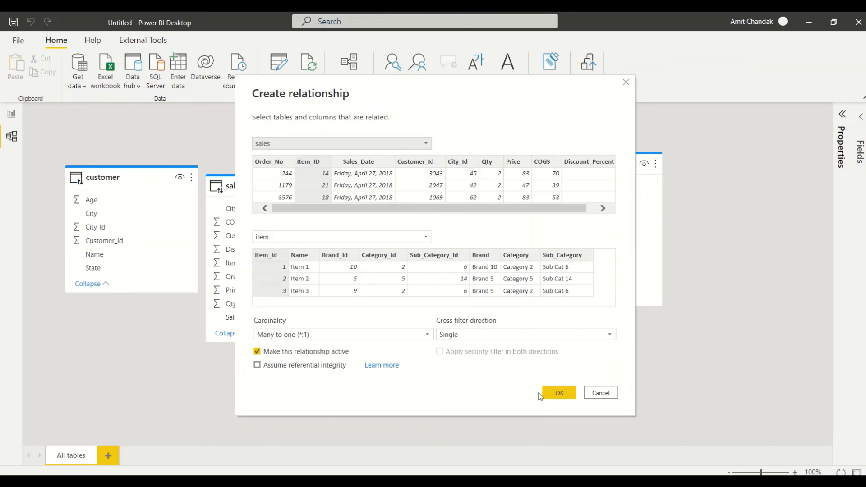
click(558, 394)
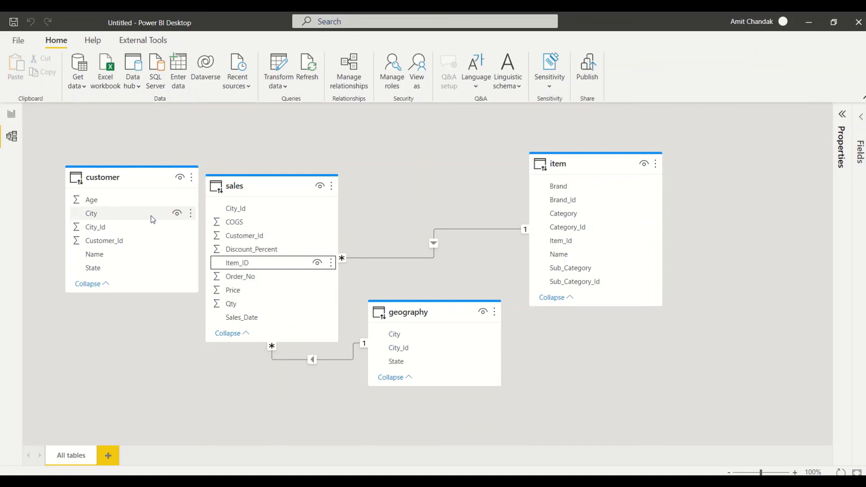
drag(123, 241, 327, 235)
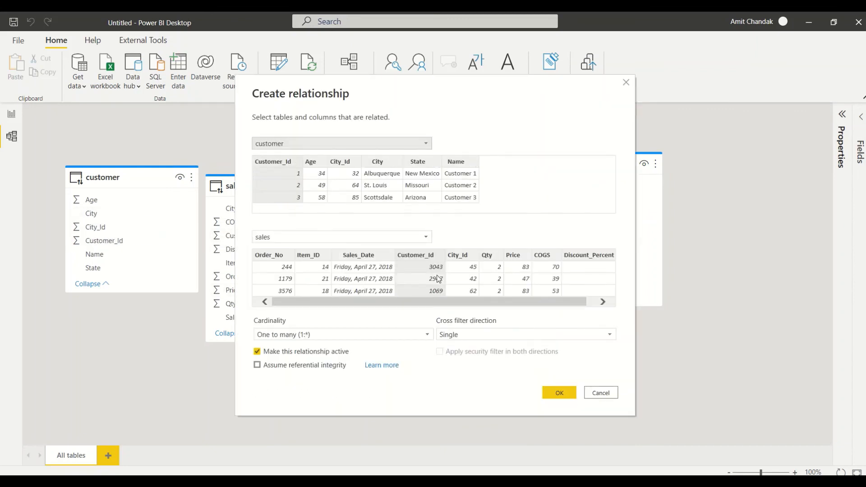
click(556, 396)
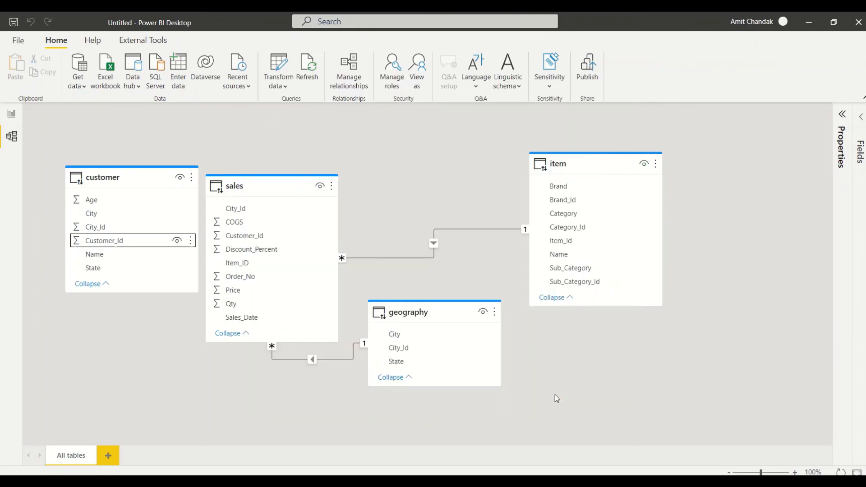
click(13, 115)
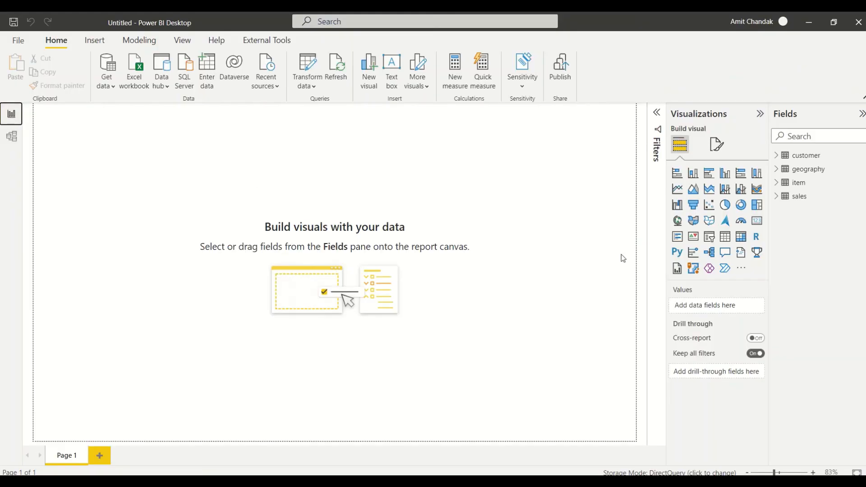
Build a DirectQuery table visual of item Brand with summed sales Qty, totaling 49913.
click(777, 183)
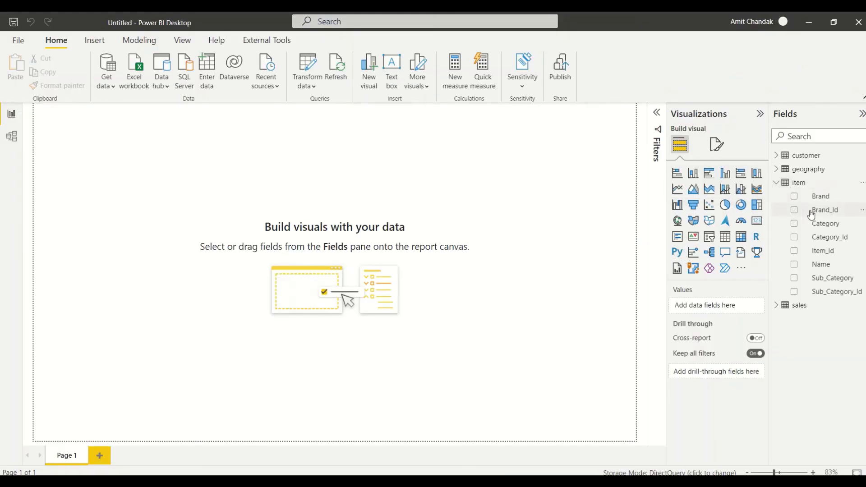
drag(819, 197, 167, 178)
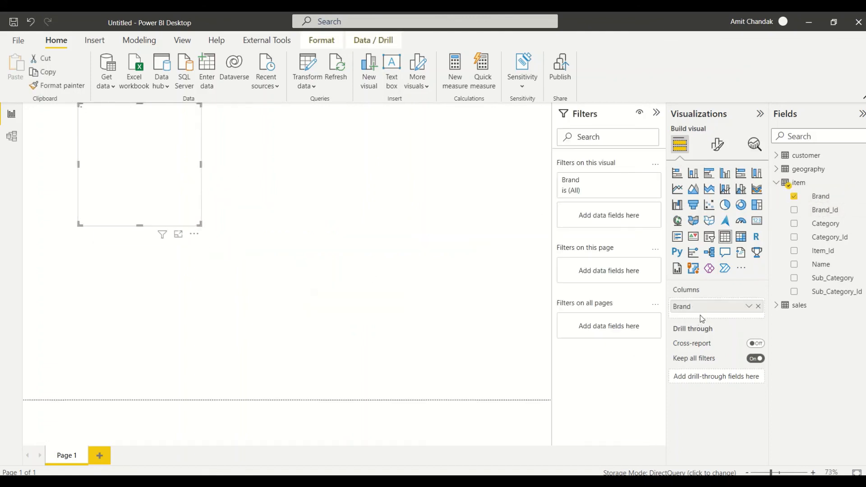
click(795, 305)
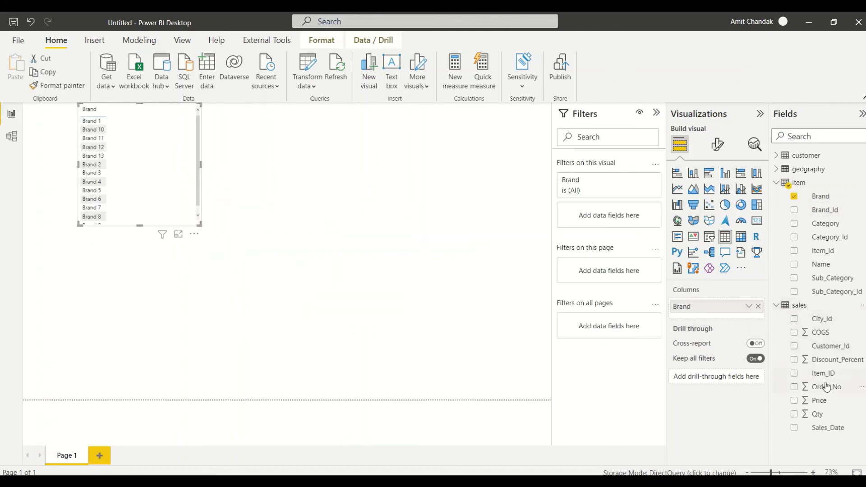
drag(817, 414, 241, 340)
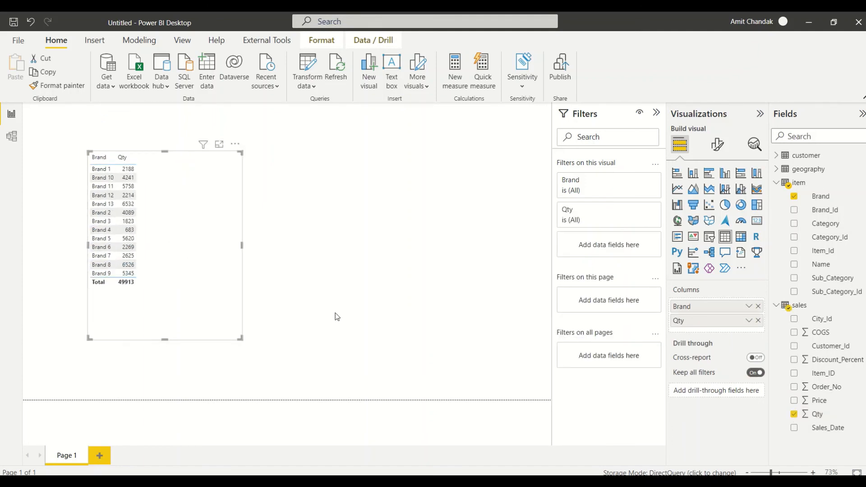